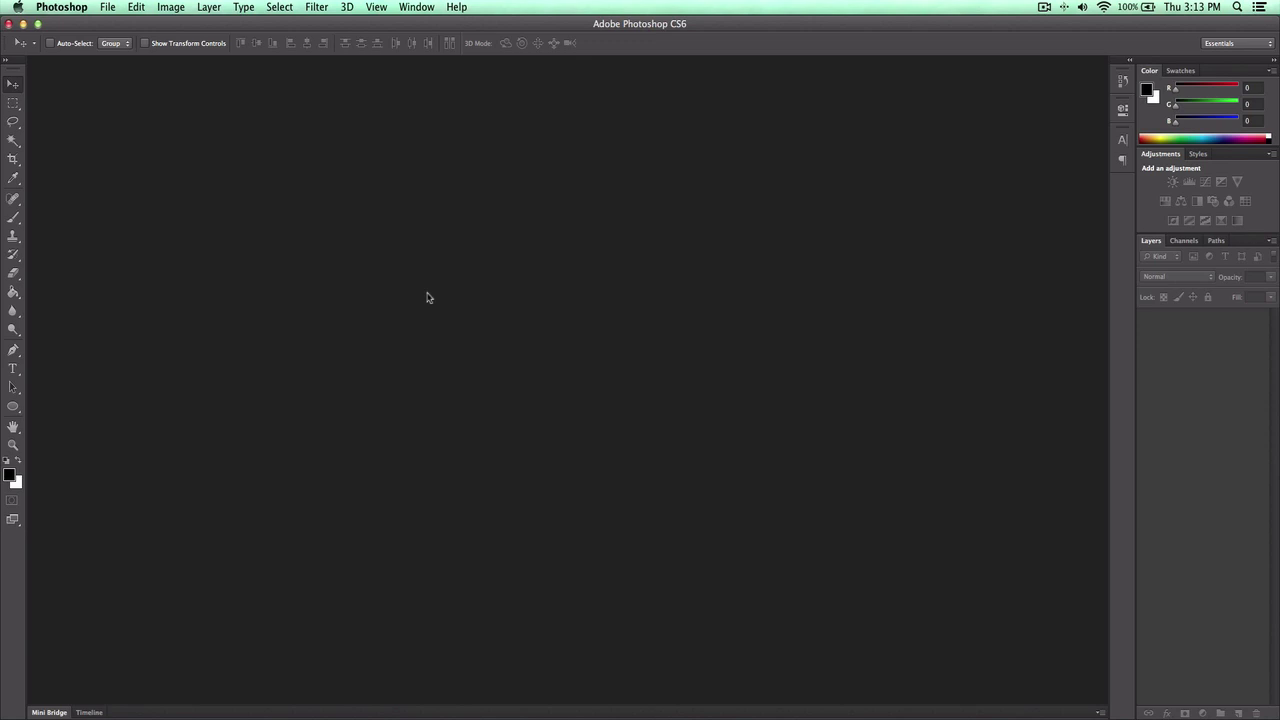
Create a new document named Avatar, 800 by 800 pixels at 72 pixels/inch, with white background contents.
{"action": "left_click", "coordinate": [107, 7]}
{"action": "left_click", "coordinate": [115, 25]}
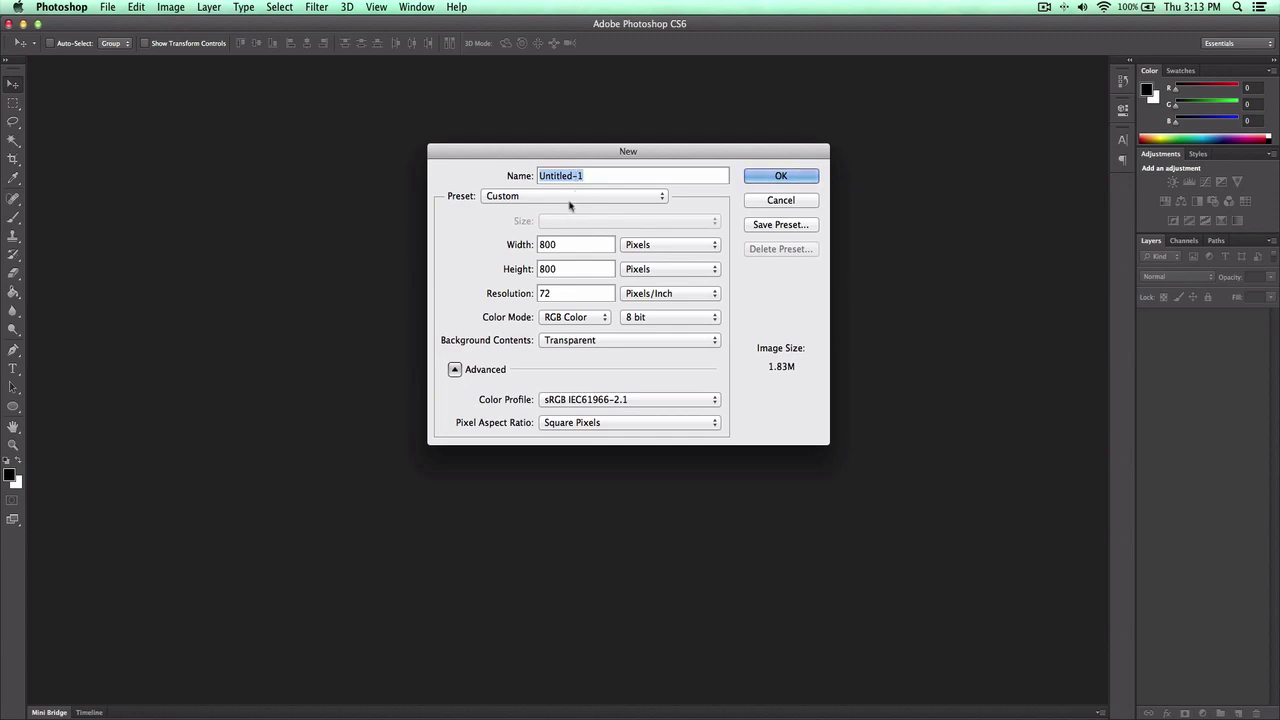
{"action": "type", "text": "Avatar"}
{"action": "left_click", "coordinate": [662, 246]}
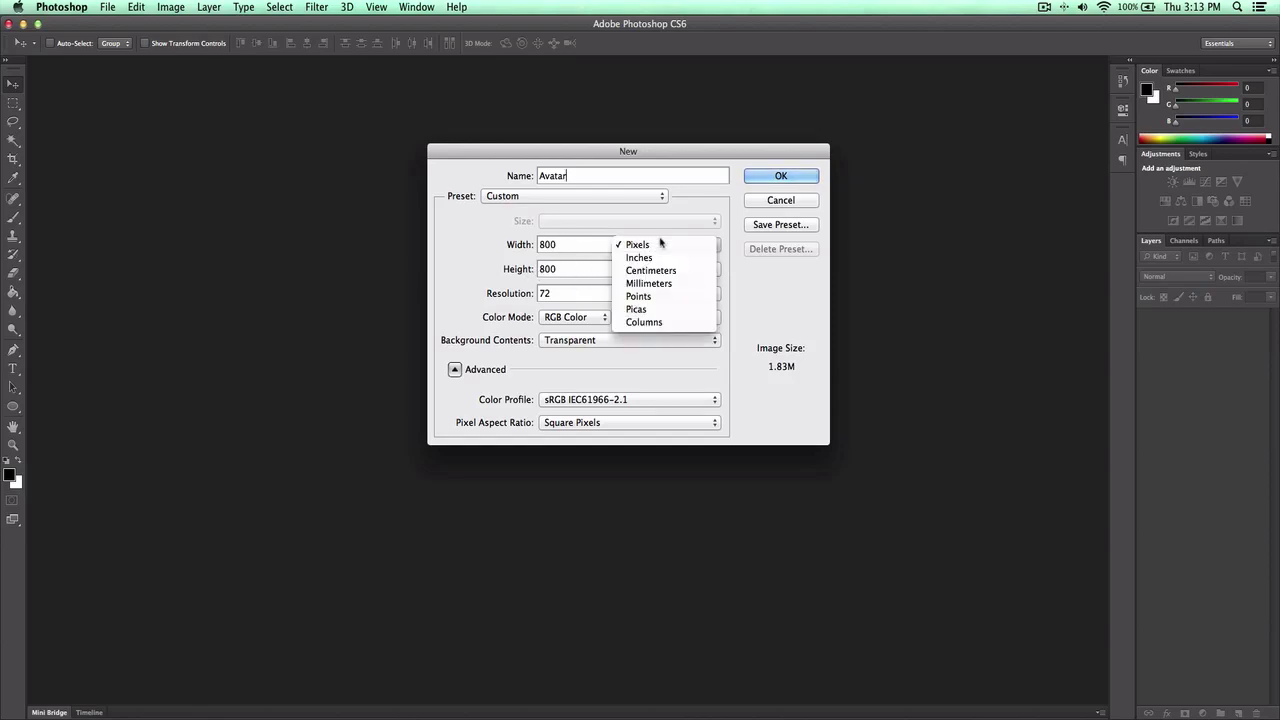
{"action": "left_click", "coordinate": [502, 259]}
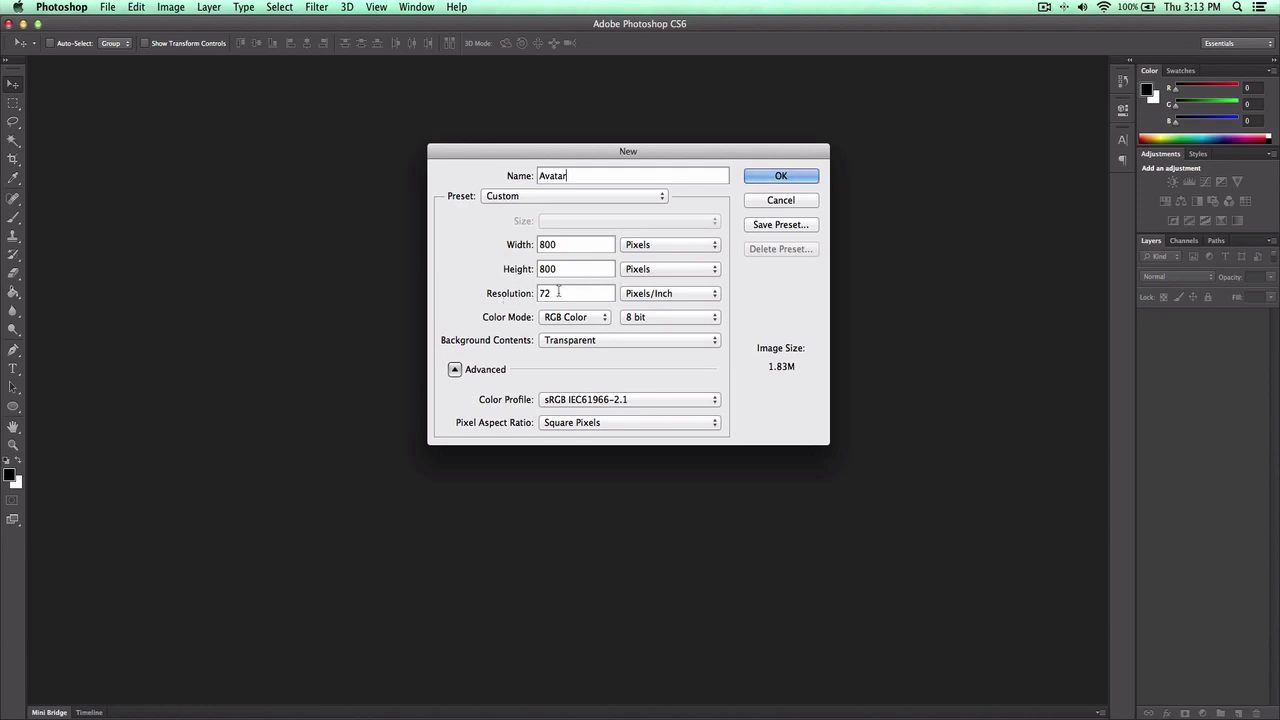
{"action": "left_click", "coordinate": [555, 341]}
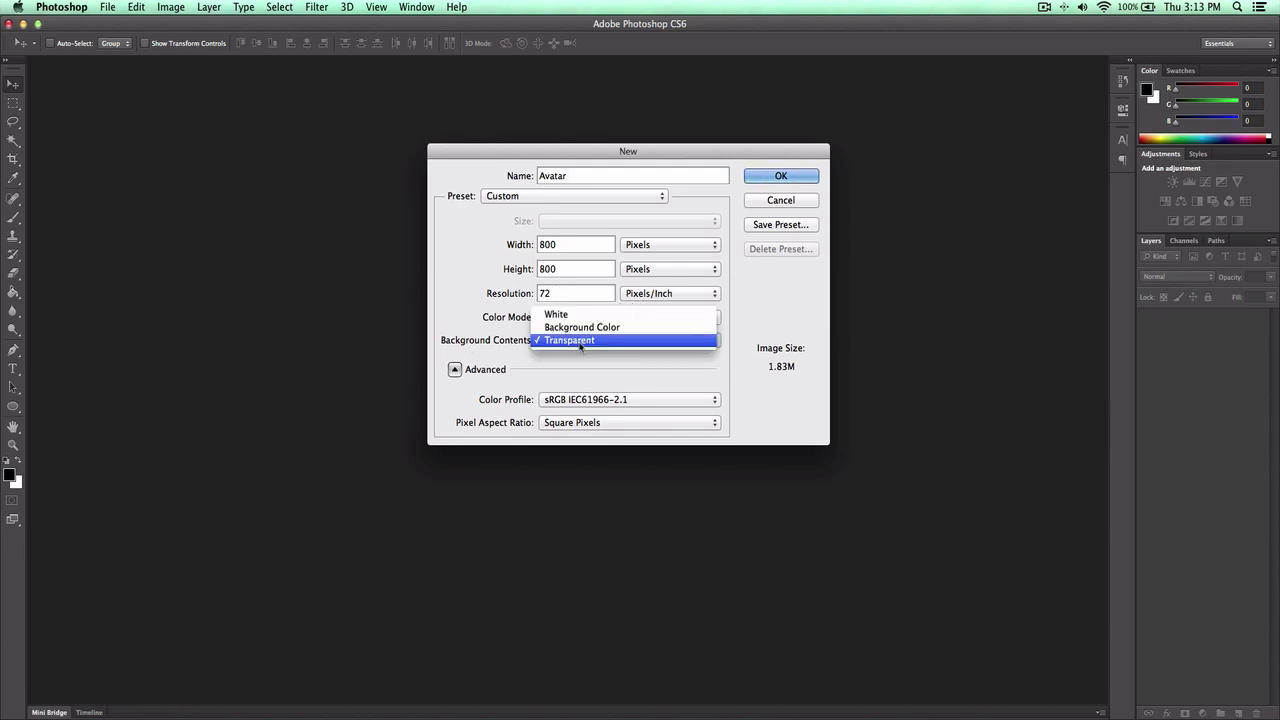
{"action": "left_click", "coordinate": [579, 318]}
{"action": "left_click", "coordinate": [574, 342]}
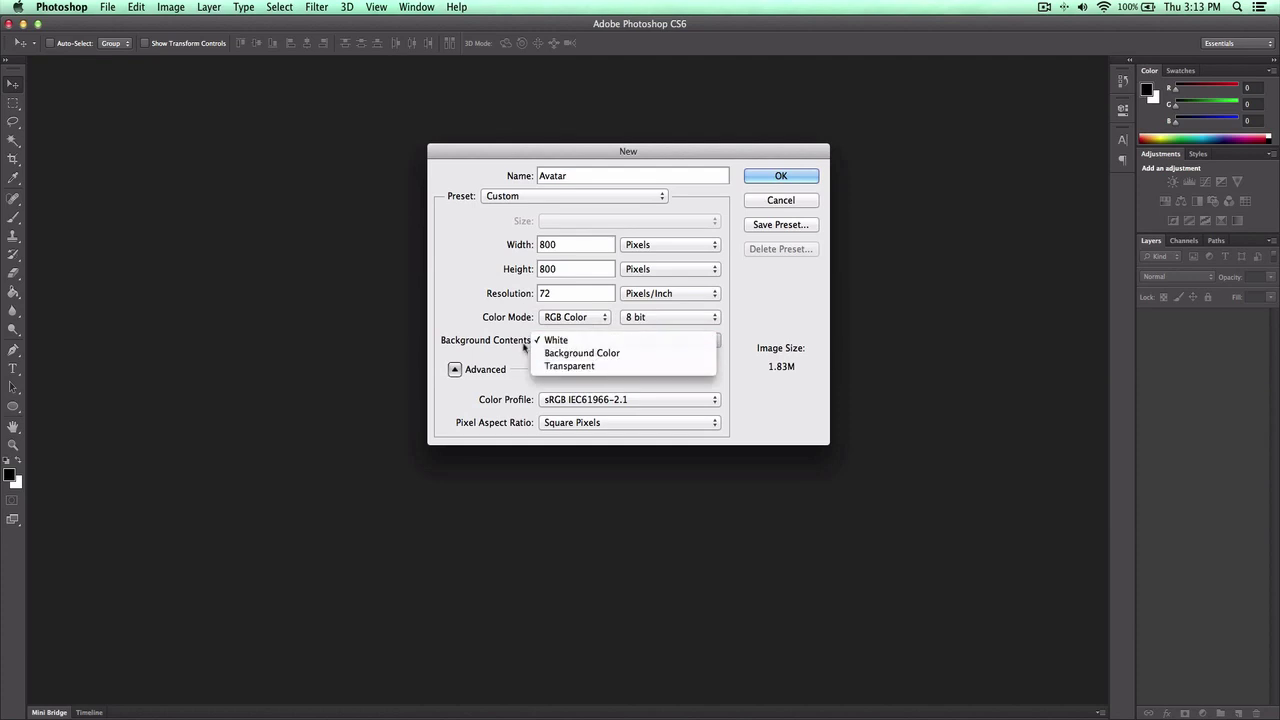
{"action": "left_click", "coordinate": [521, 345]}
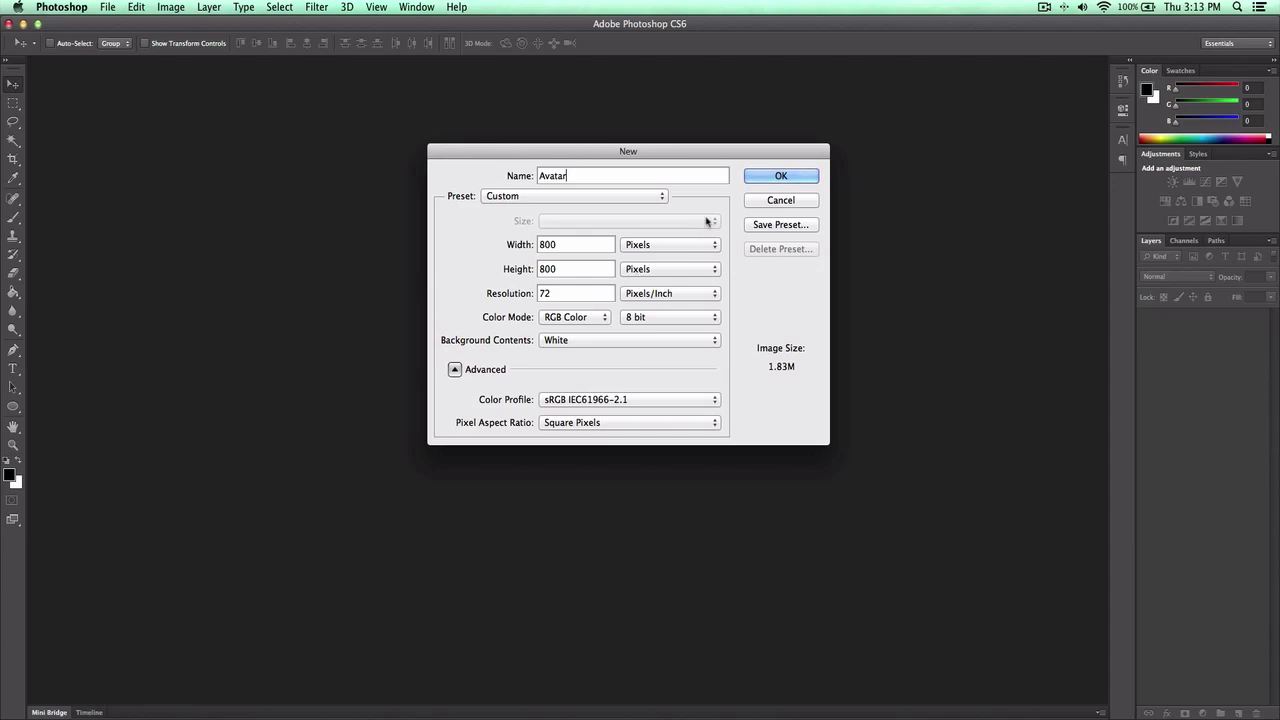
{"action": "left_click", "coordinate": [665, 248]}
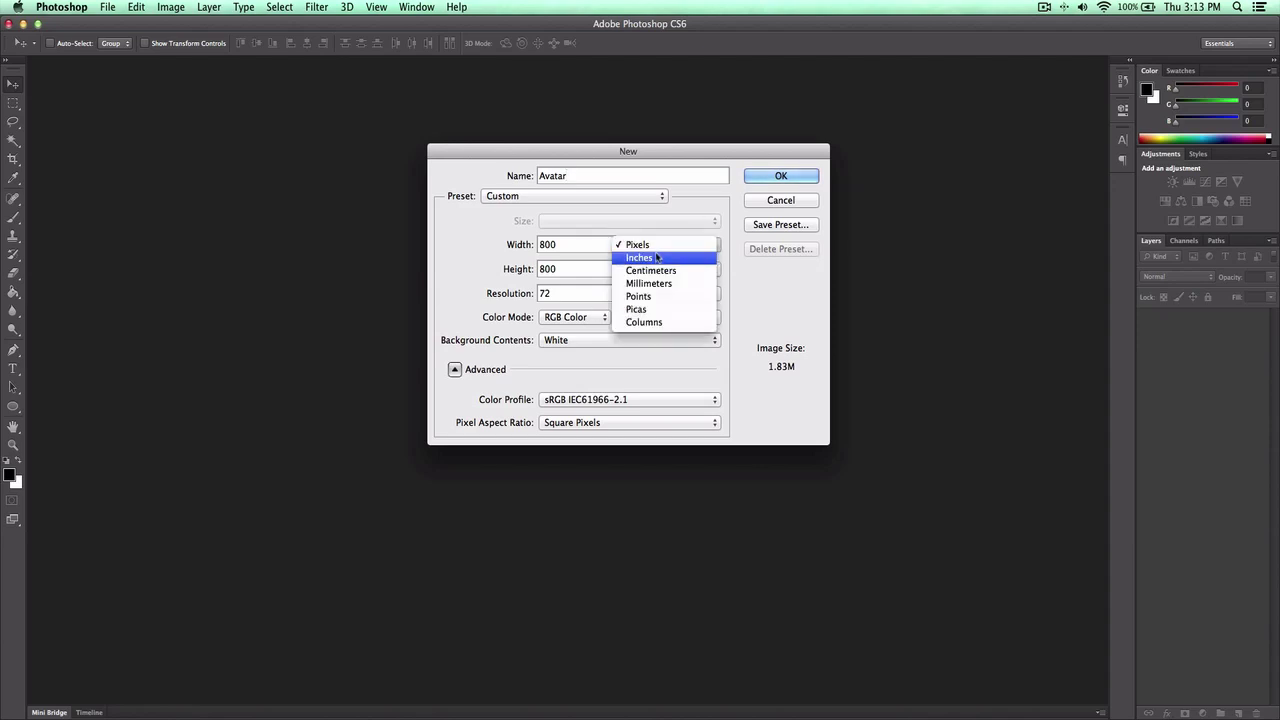
{"action": "left_click", "coordinate": [692, 229]}
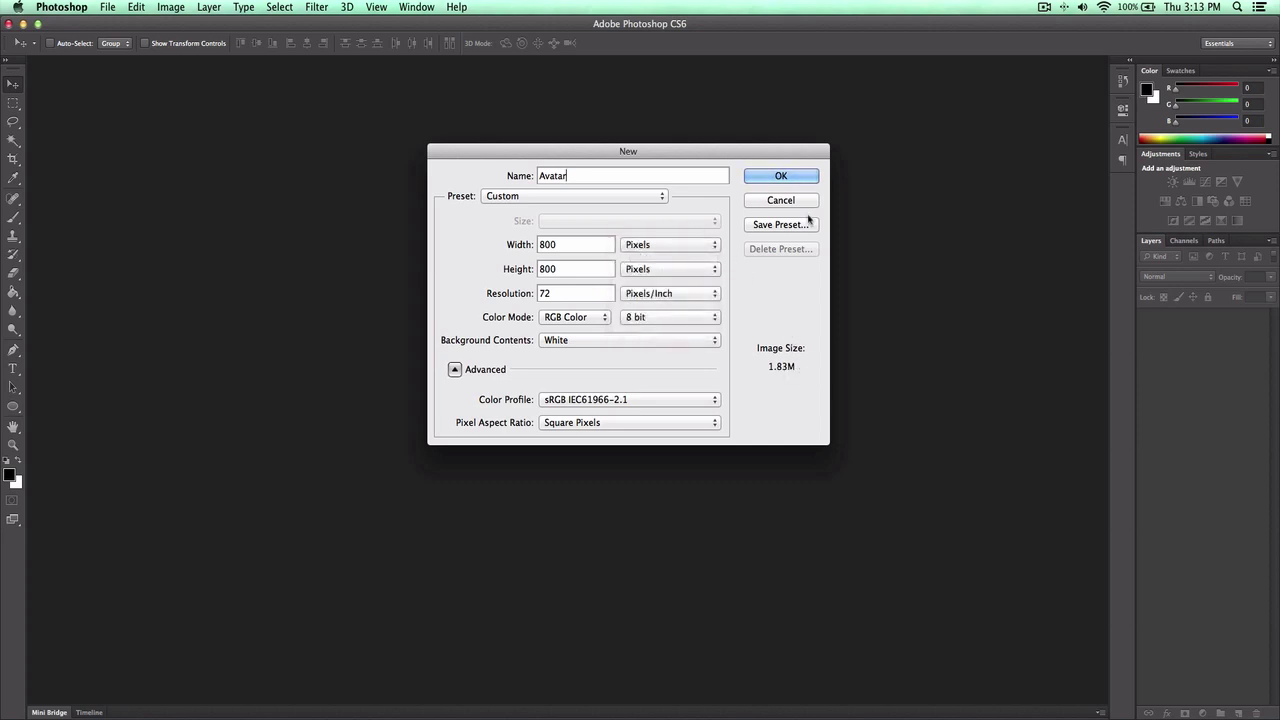
{"action": "left_click", "coordinate": [774, 182]}
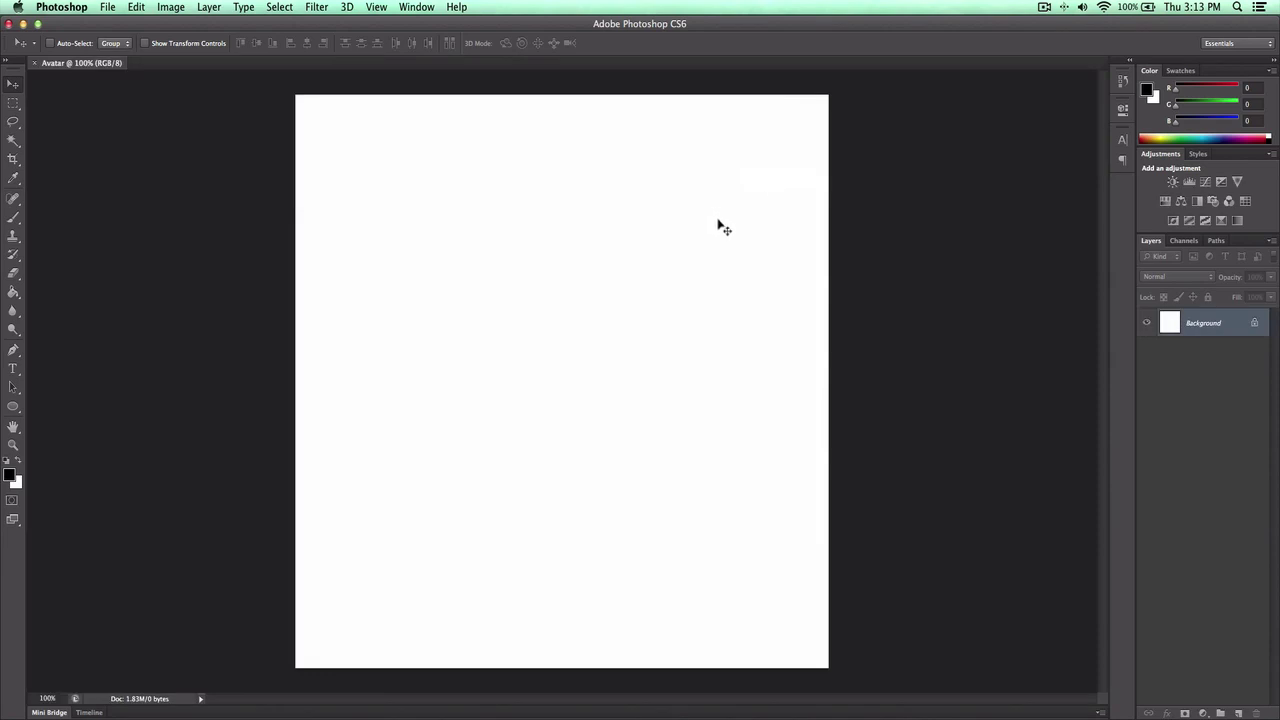
{"action": "key", "text": "super+minus"}
{"action": "key", "text": "super+minus"}
{"action": "key", "text": "super+minus"}
{"action": "key", "text": "super+minus"}
{"action": "key", "text": "super+minus"}
{"action": "key", "text": "super+minus"}
{"action": "key", "text": "super+minus"}
{"action": "key", "text": "super+minus"}
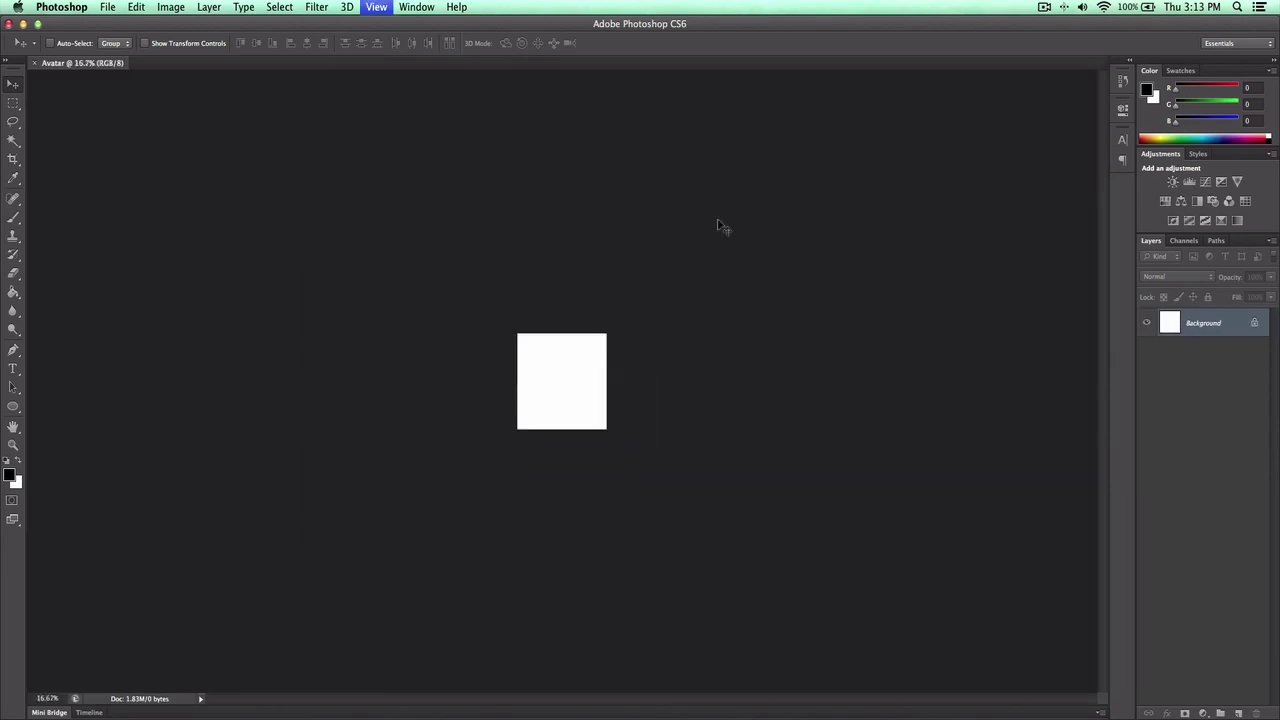
{"action": "key", "text": "super+minus"}
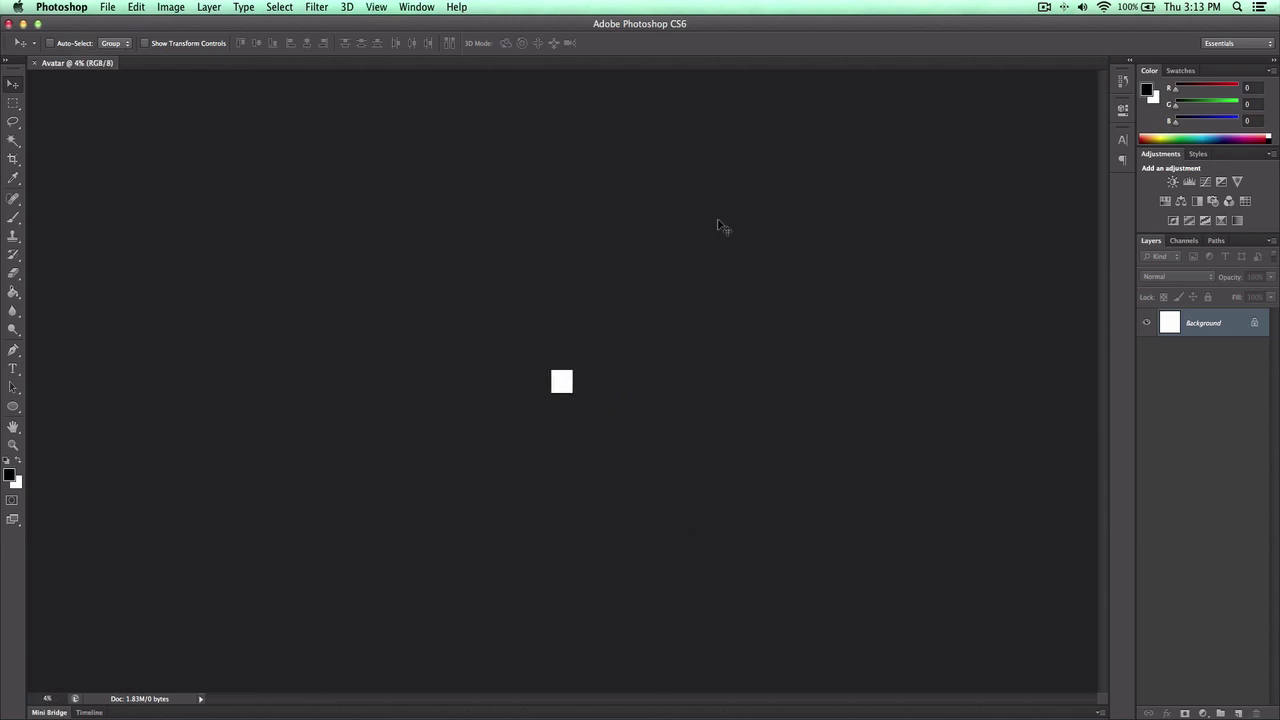
{"action": "key", "text": "super+minus"}
{"action": "key", "text": "super+plus"}
{"action": "key", "text": "super+plus"}
{"action": "key", "text": "super+plus"}
{"action": "key", "text": "super+plus"}
{"action": "key", "text": "super+plus"}
{"action": "key", "text": "super+plus"}
{"action": "key", "text": "super+plus"}
{"action": "key", "text": "super+plus"}
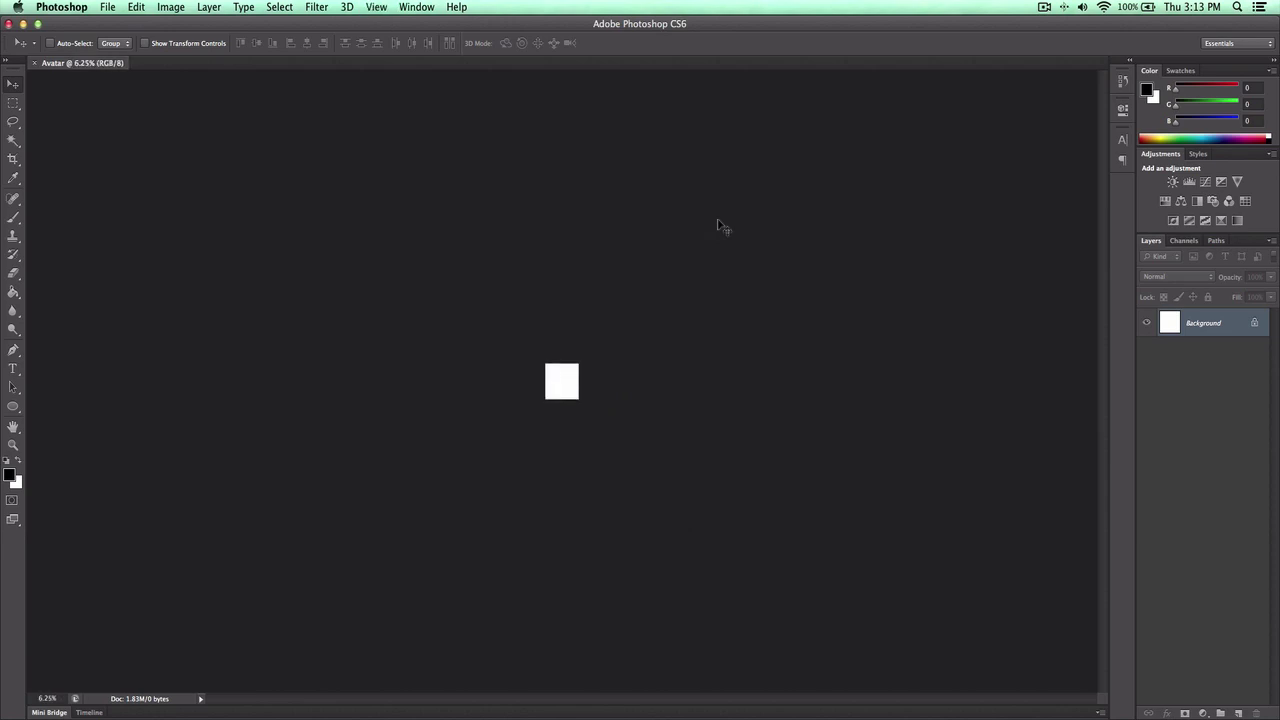
Show the rulers around the Avatar canvas.
{"action": "key", "text": "super+r"}
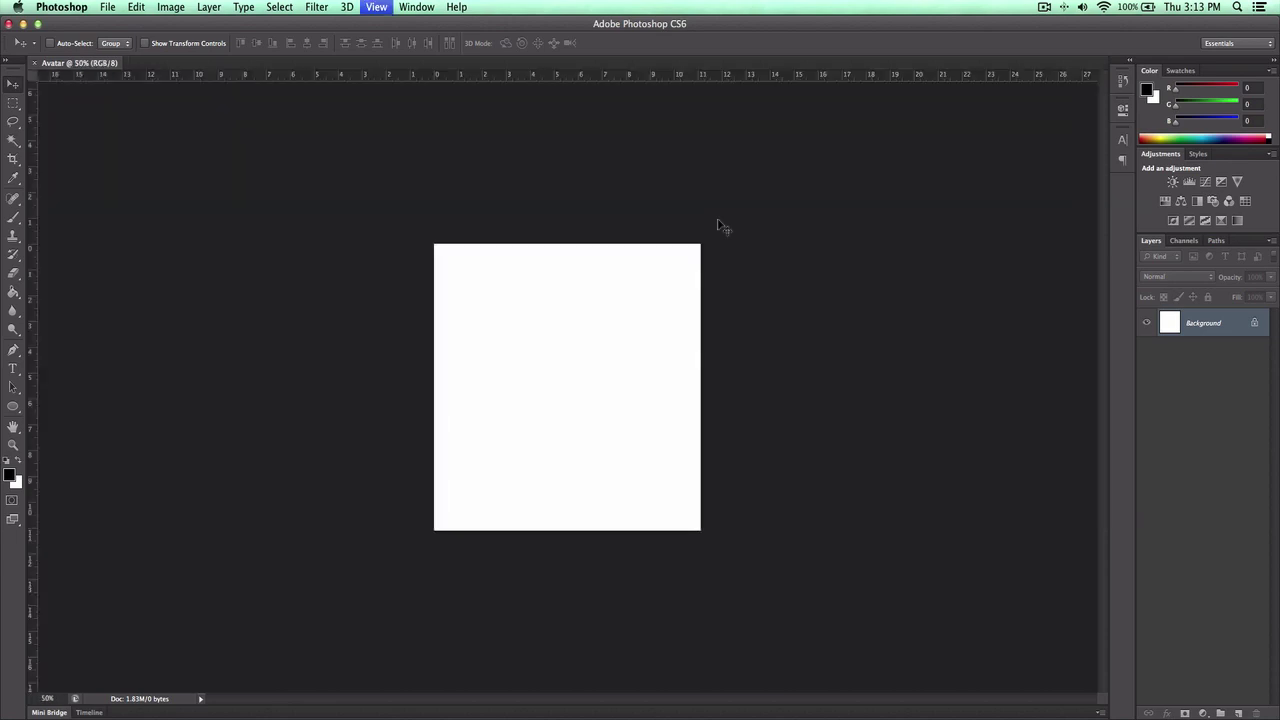
{"action": "key", "text": "super+plus"}
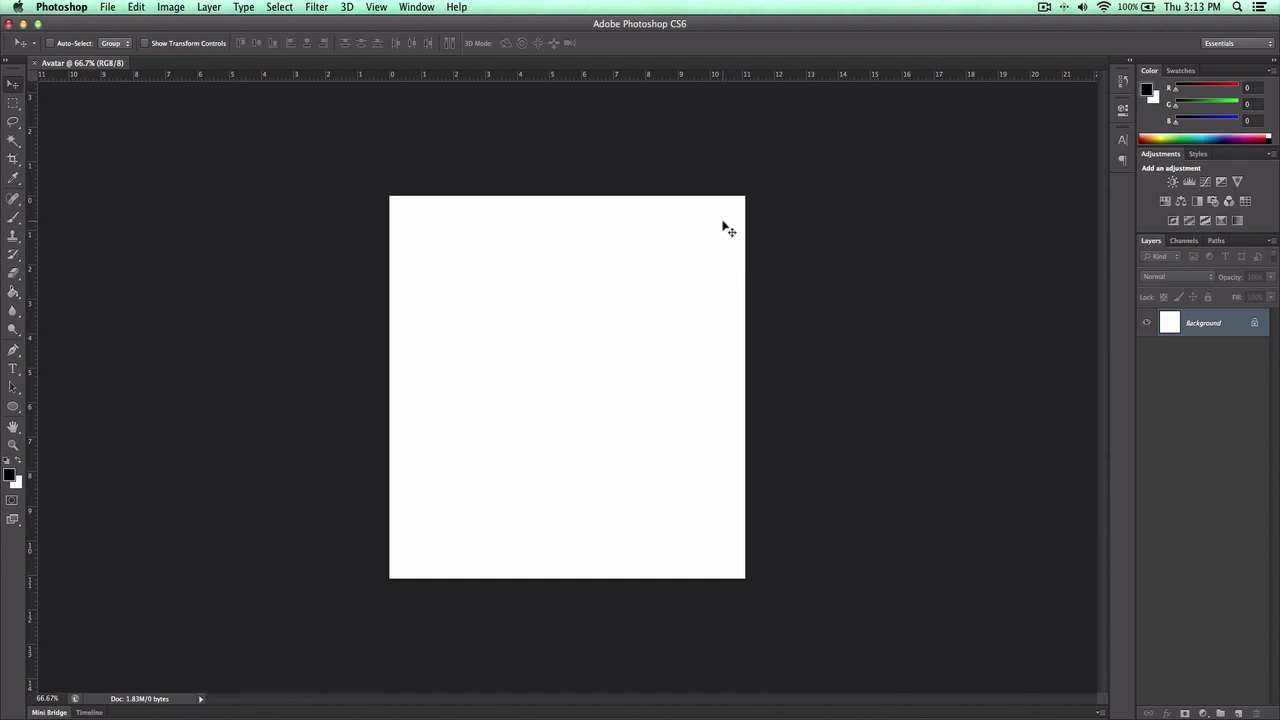
{"action": "key", "text": "super+plus"}
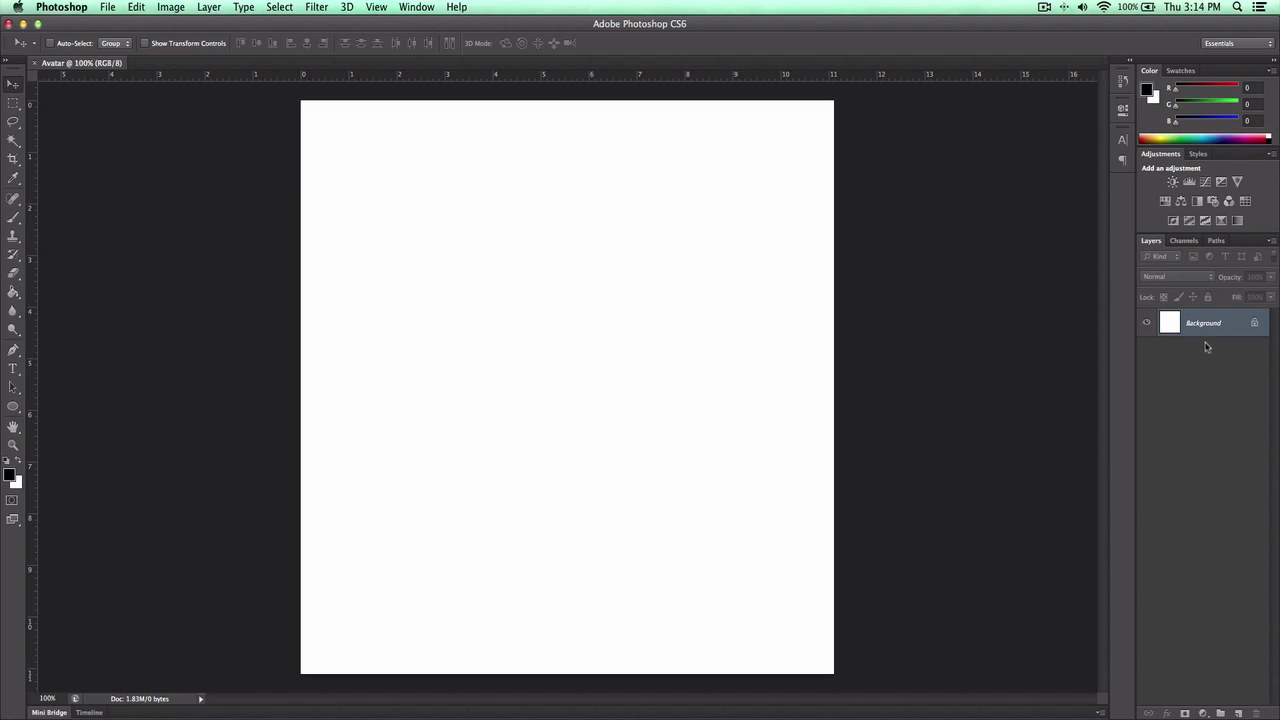
{"action": "left_click", "coordinate": [1238, 713]}
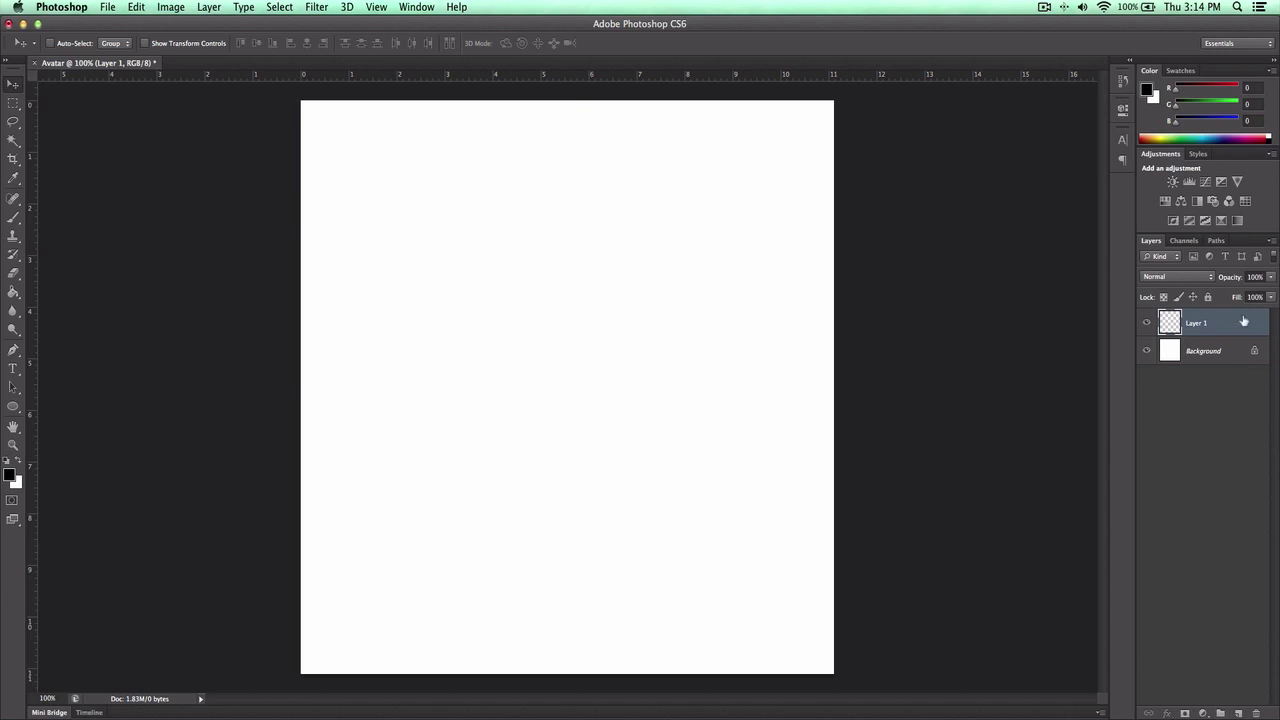
{"action": "double_click", "coordinate": [1244, 320]}
{"action": "left_click_drag", "start_coordinate": [997, 154], "coordinate": [987, 140]}
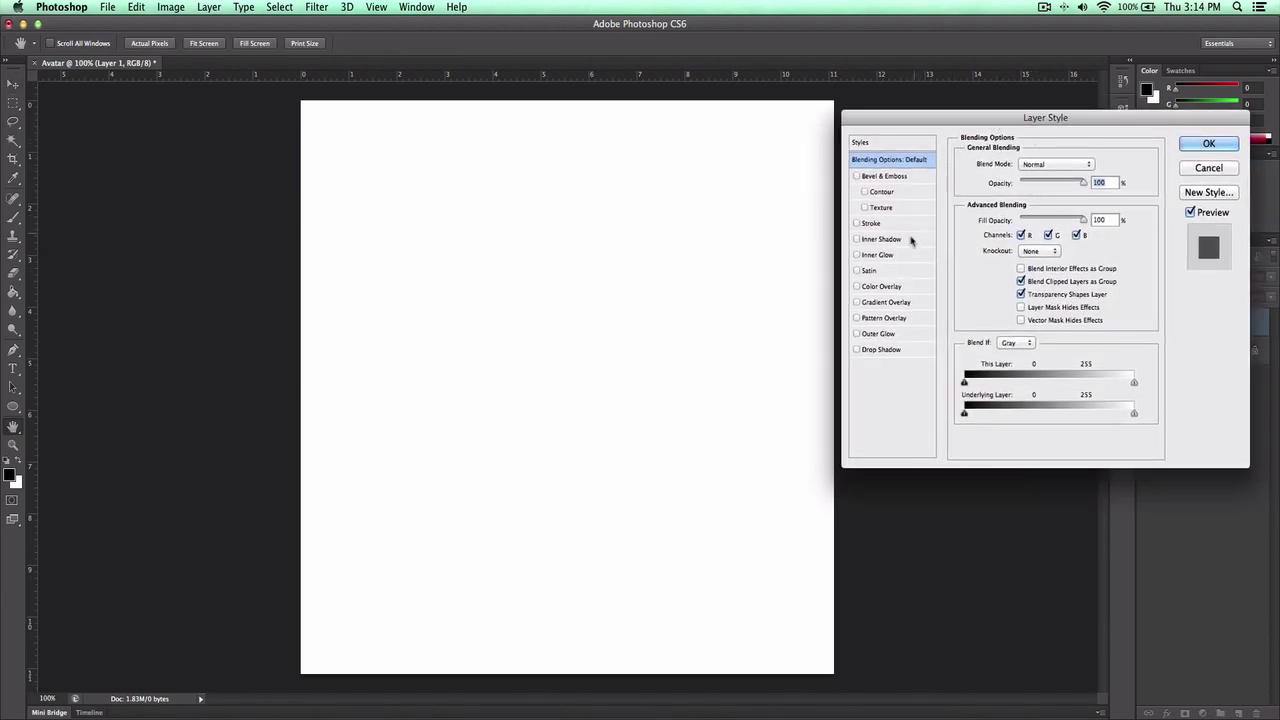
{"action": "left_click", "coordinate": [887, 288]}
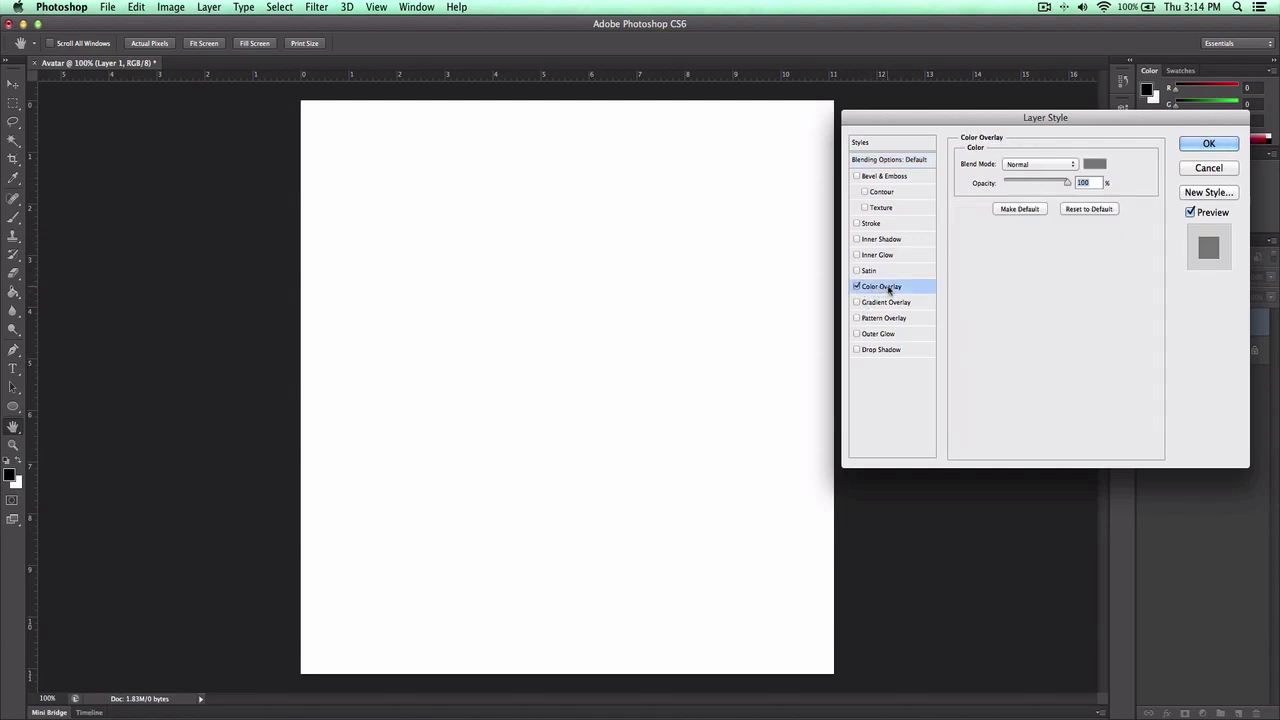
{"action": "left_click", "coordinate": [856, 287]}
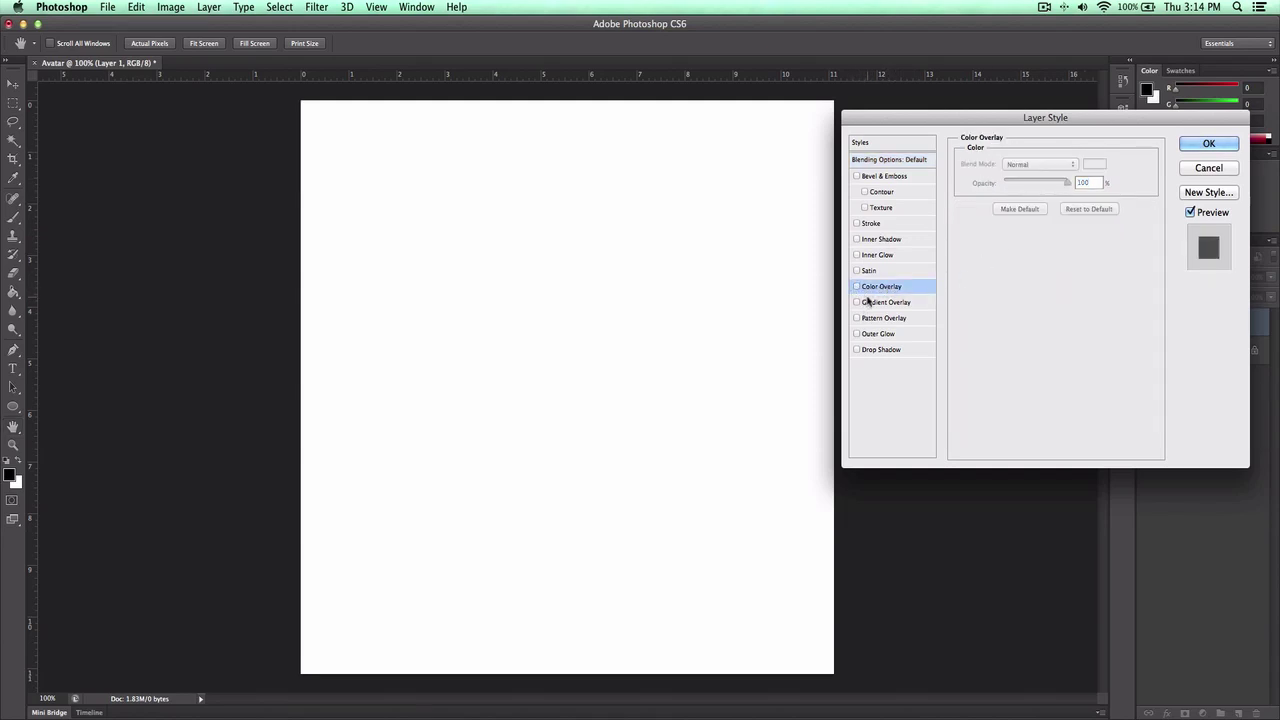
{"action": "left_click", "coordinate": [886, 302]}
{"action": "left_click", "coordinate": [1056, 206]}
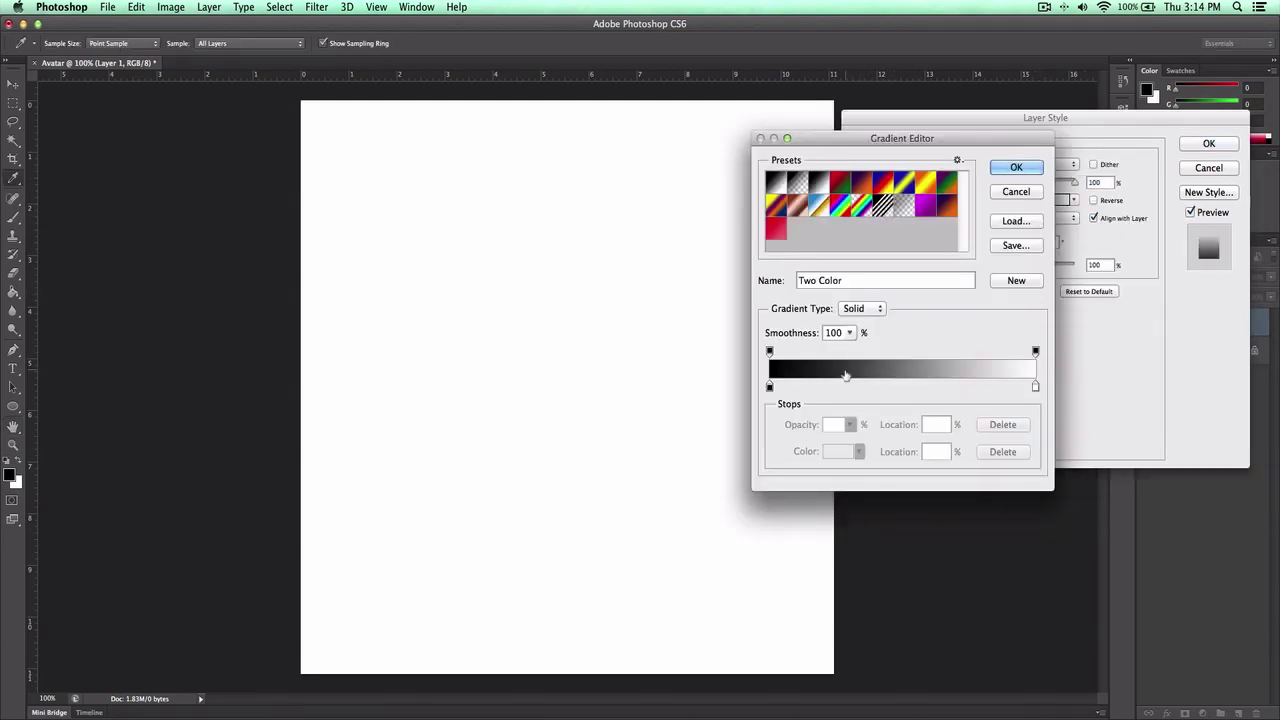
{"action": "left_click", "coordinate": [1016, 192]}
{"action": "left_click", "coordinate": [1208, 168]}
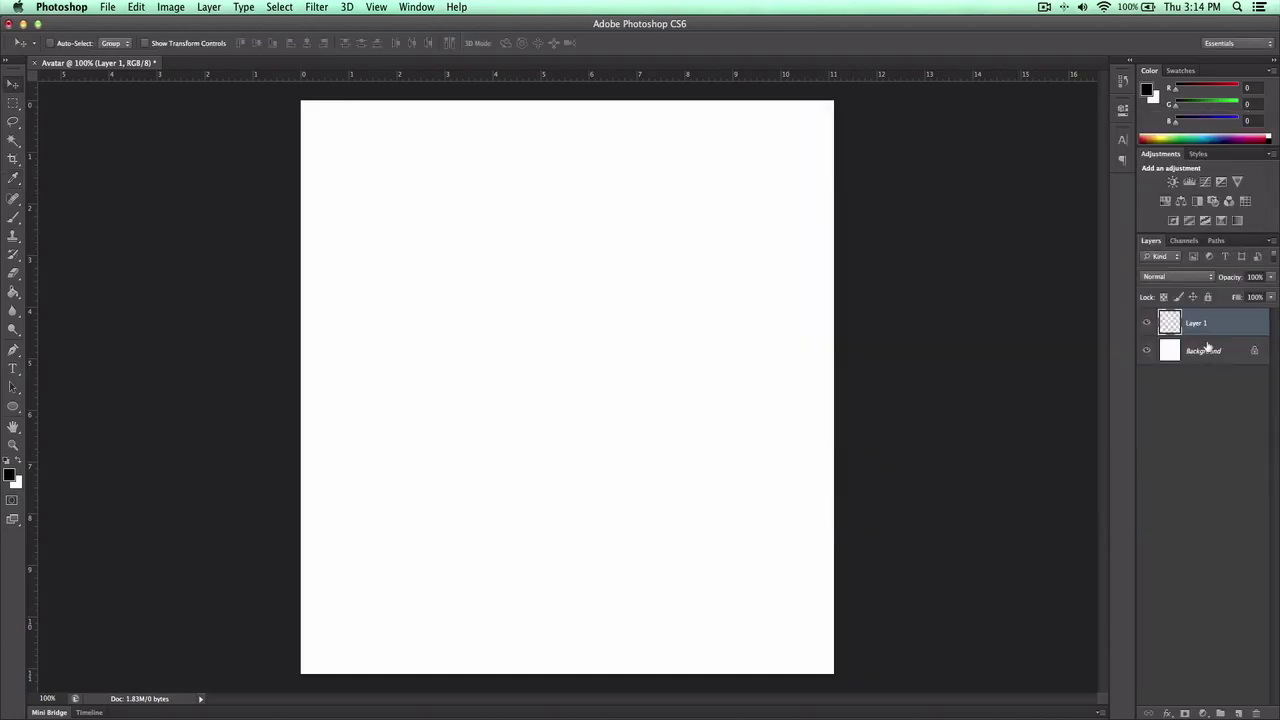
{"action": "key", "text": "Delete"}
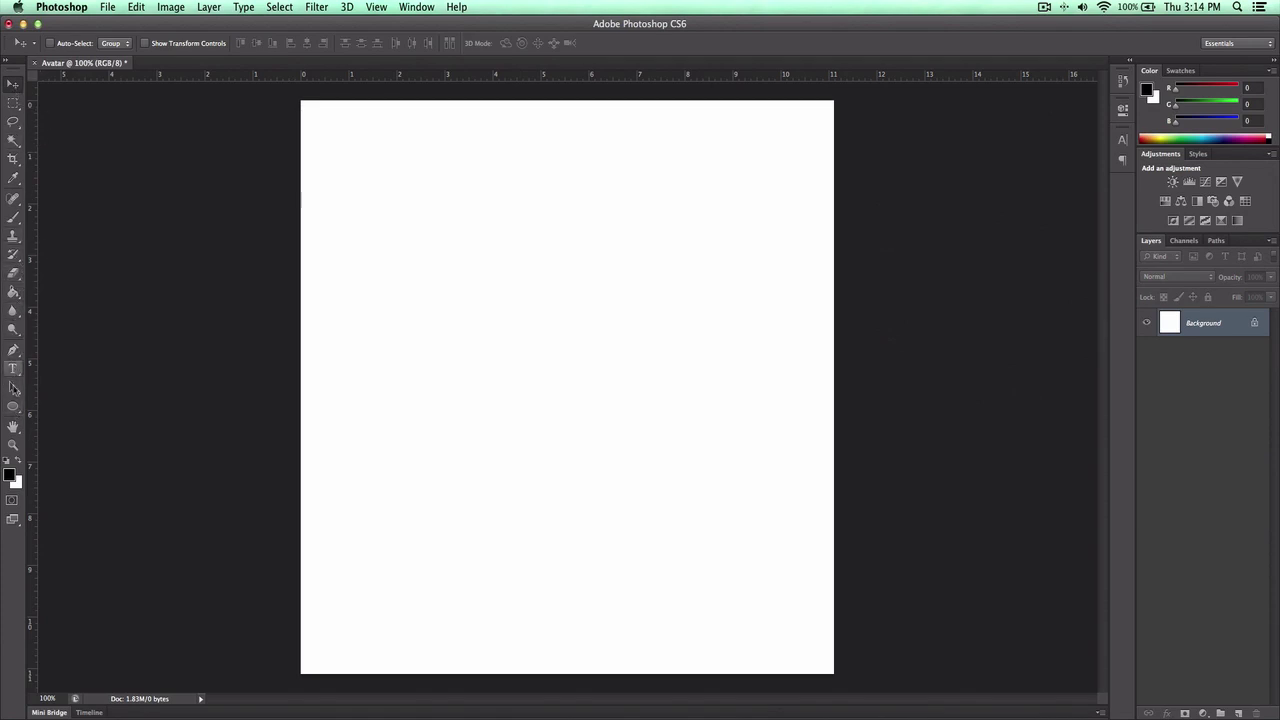
Take the Gradient tool and set the starting colour stop of its custom gradient to light grey c5c5c5.
{"action": "left_click", "coordinate": [14, 294]}
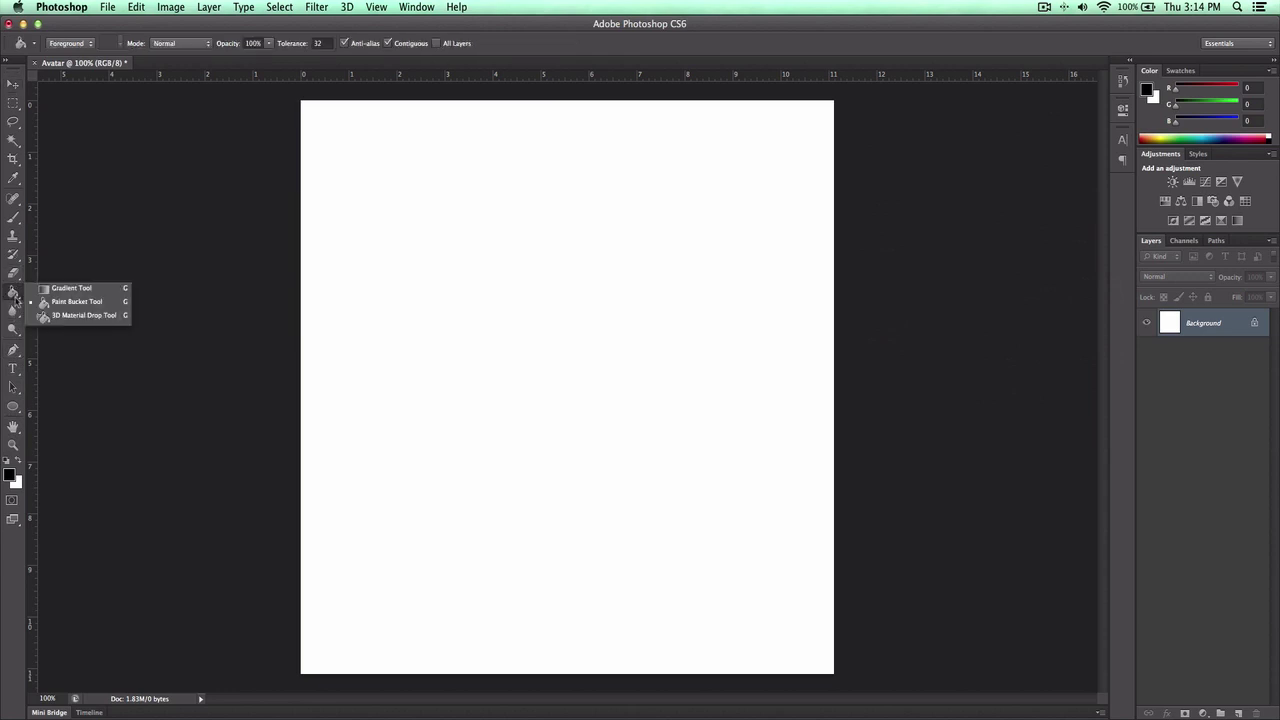
{"action": "left_click", "coordinate": [68, 289]}
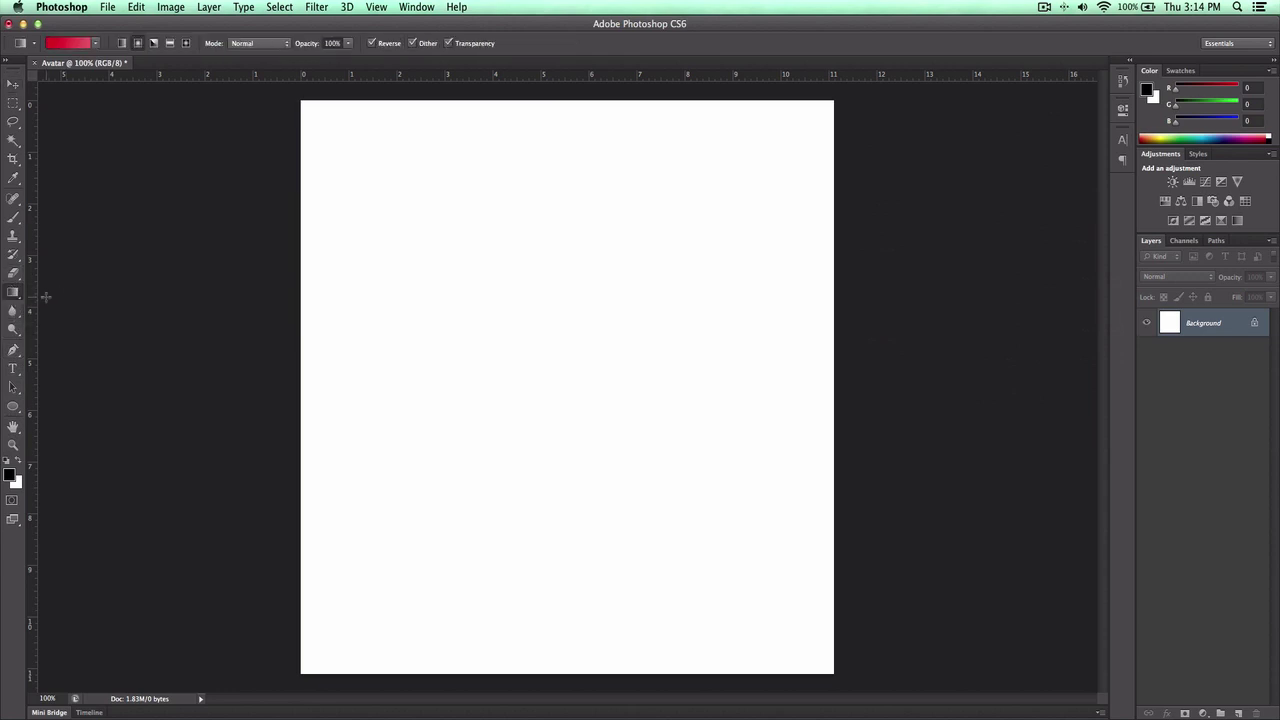
{"action": "left_click", "coordinate": [80, 42]}
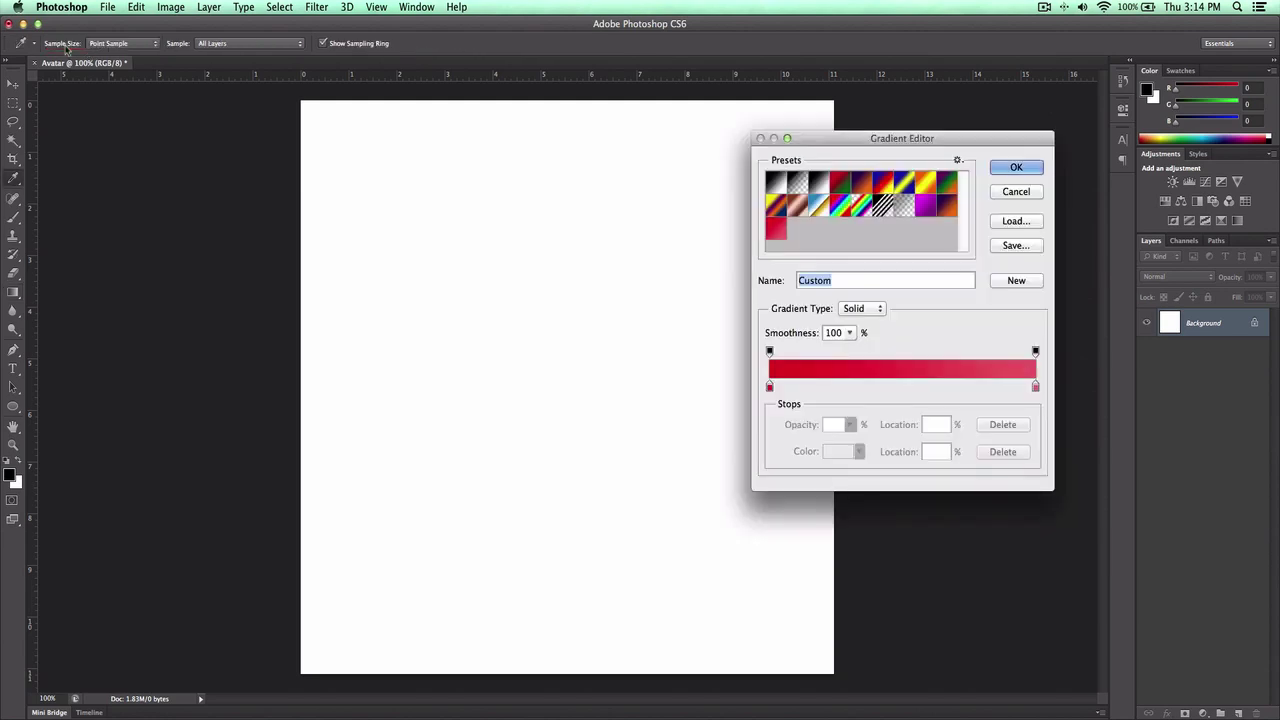
{"action": "left_click_drag", "start_coordinate": [874, 144], "coordinate": [900, 170]}
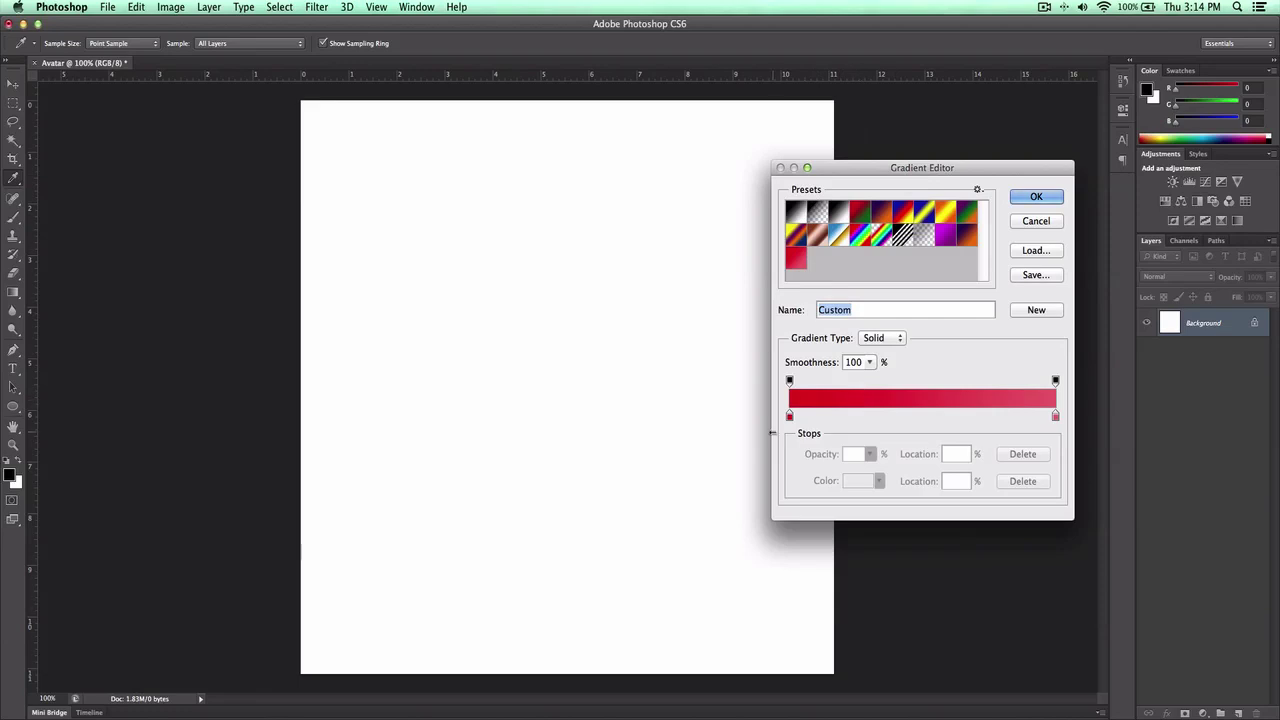
{"action": "left_click", "coordinate": [789, 416]}
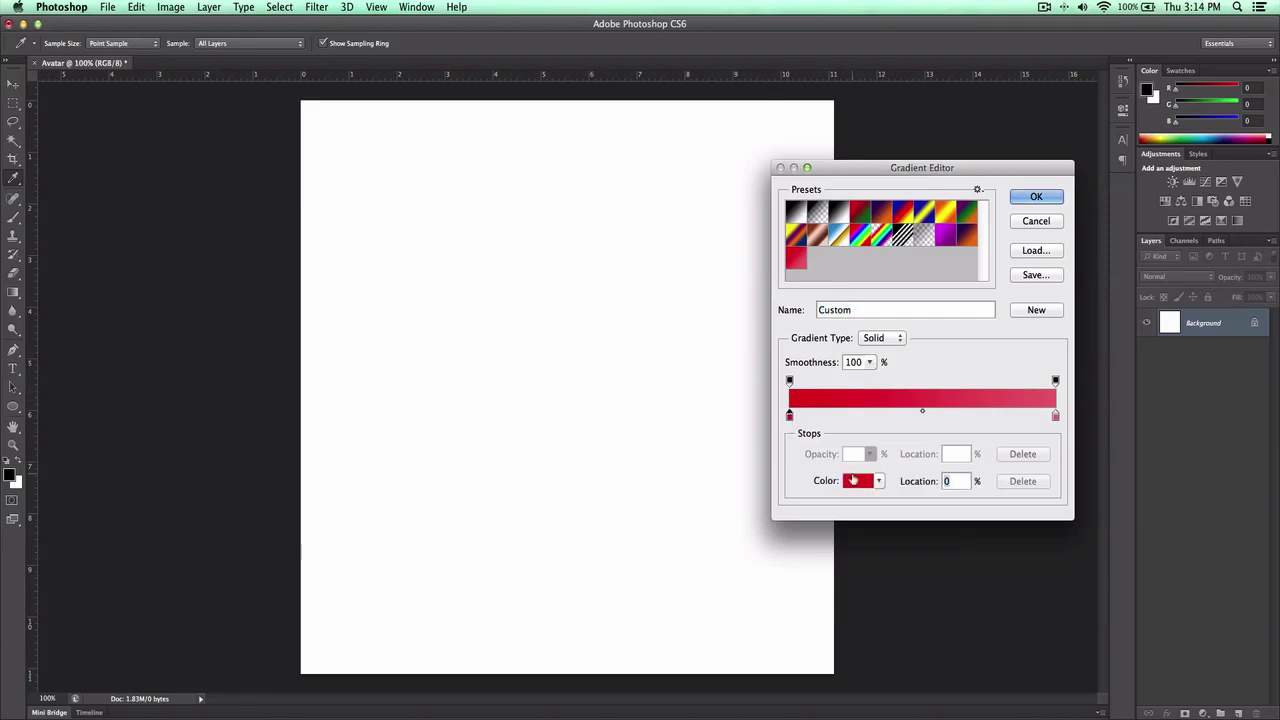
{"action": "left_click", "coordinate": [862, 482]}
{"action": "left_click", "coordinate": [851, 293]}
{"action": "left_click_drag", "start_coordinate": [836, 295], "coordinate": [826, 303]}
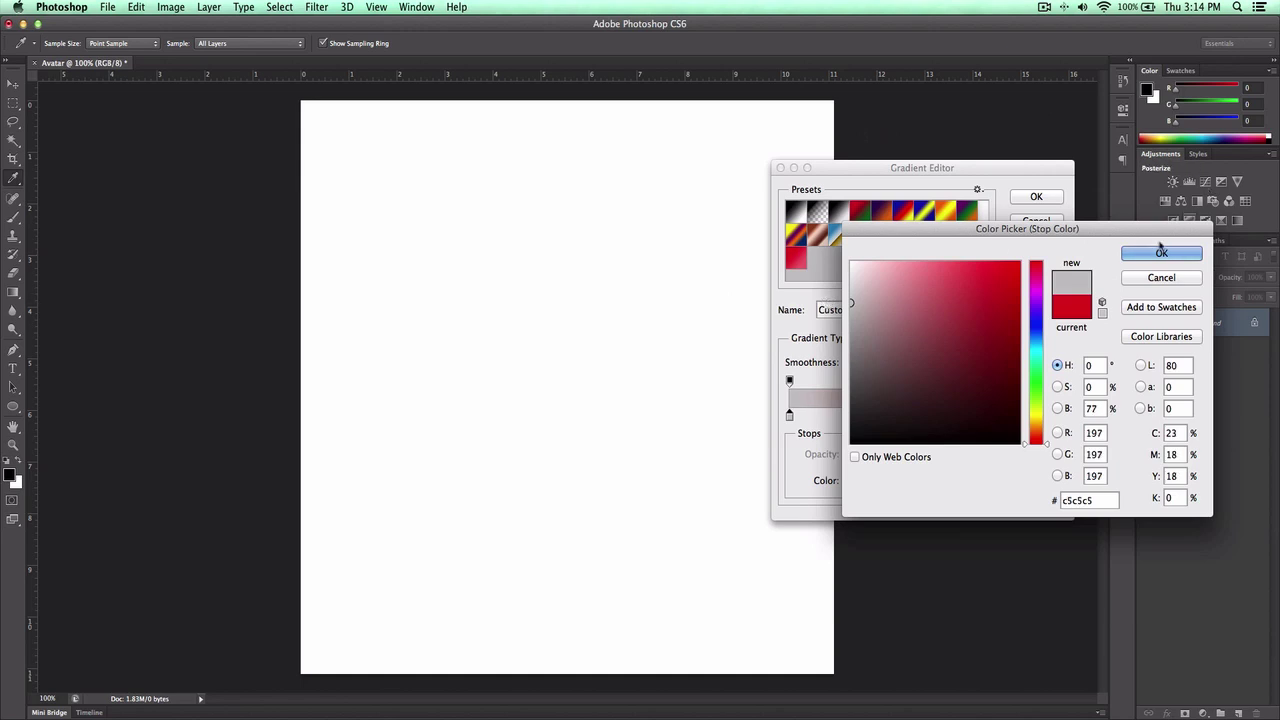
{"action": "left_click", "coordinate": [1160, 253]}
Set the gradient's end colour stop at location 100% to white, ffffff.
{"action": "left_click", "coordinate": [1055, 416]}
{"action": "left_click", "coordinate": [850, 484]}
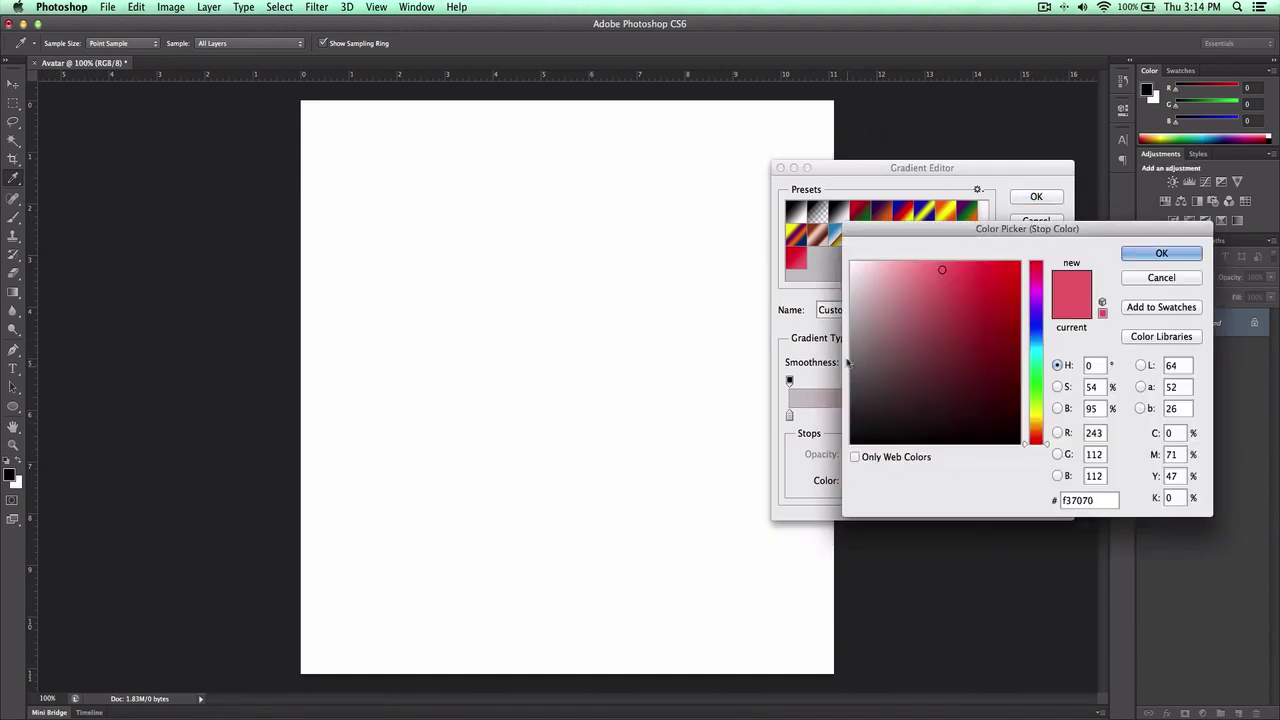
{"action": "left_click_drag", "start_coordinate": [880, 246], "coordinate": [330, 245]}
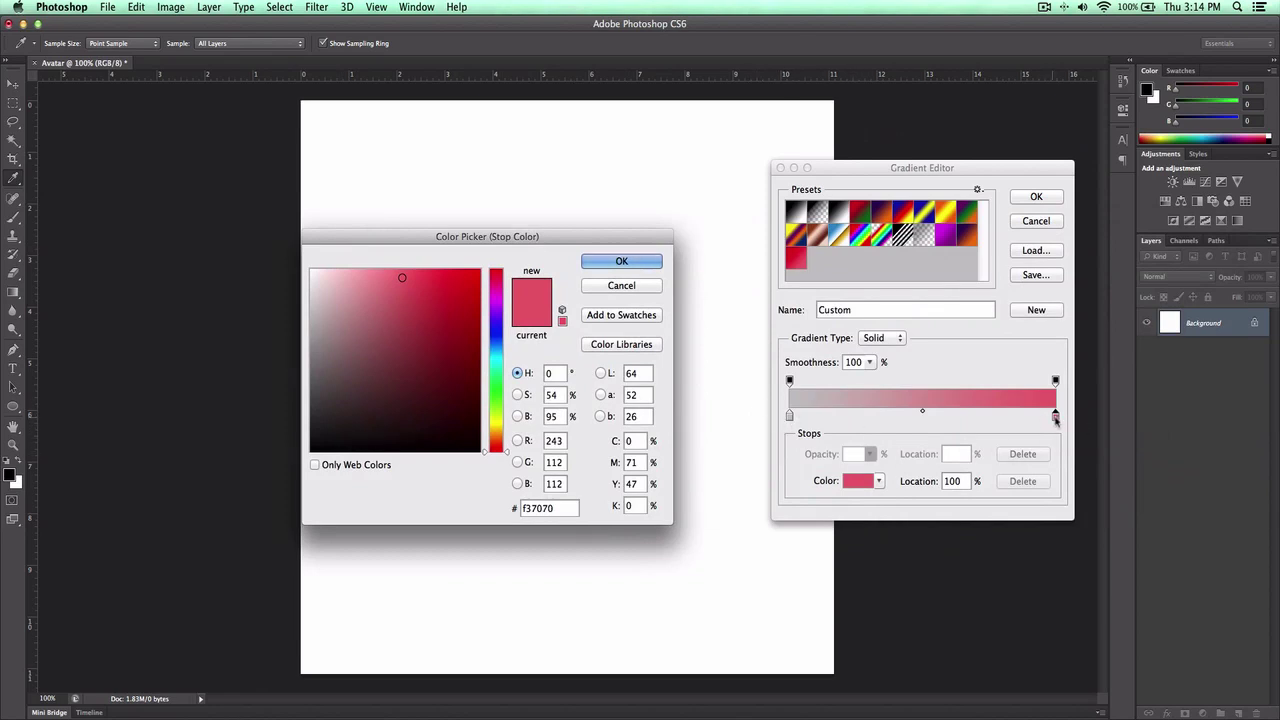
{"action": "left_click_drag", "start_coordinate": [603, 246], "coordinate": [648, 203]}
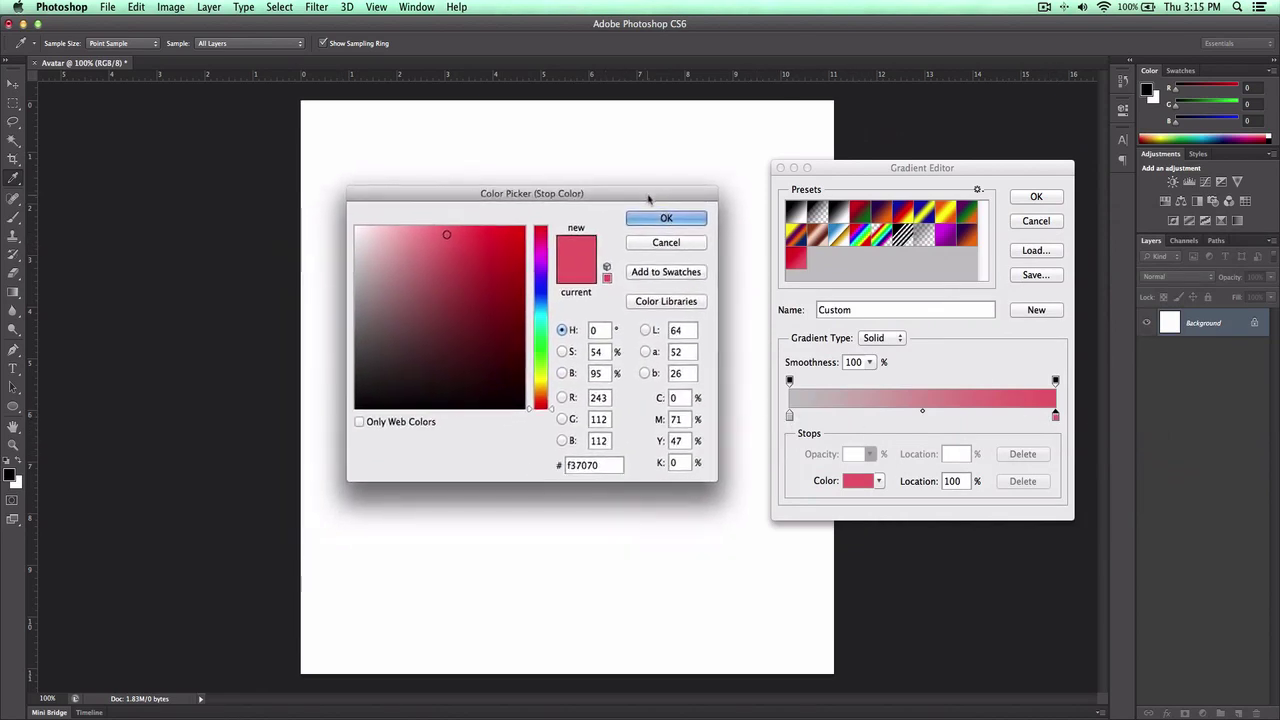
{"action": "mouse_move", "coordinate": [370, 255]}
{"action": "left_mouse_down"}
{"action": "mouse_move", "coordinate": [343, 224]}
{"action": "mouse_move", "coordinate": [354, 237]}
{"action": "left_mouse_up"}
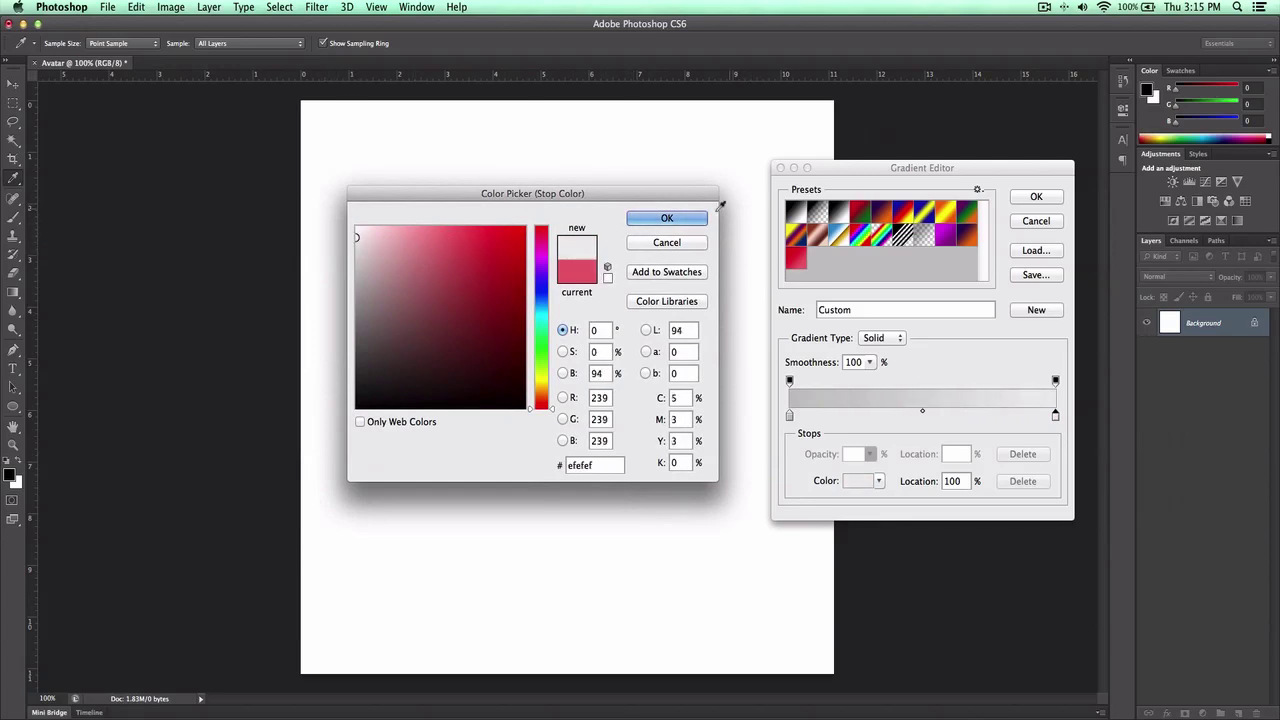
{"action": "left_click", "coordinate": [356, 227]}
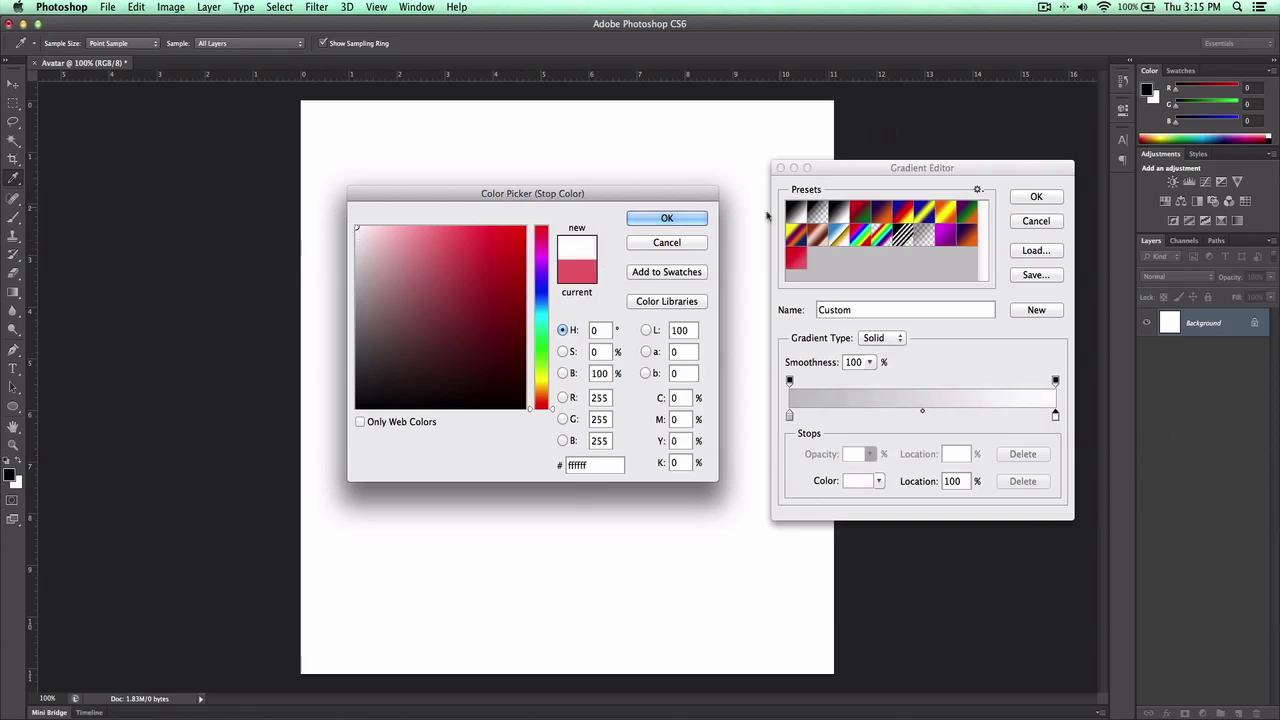
{"action": "left_click", "coordinate": [680, 218]}
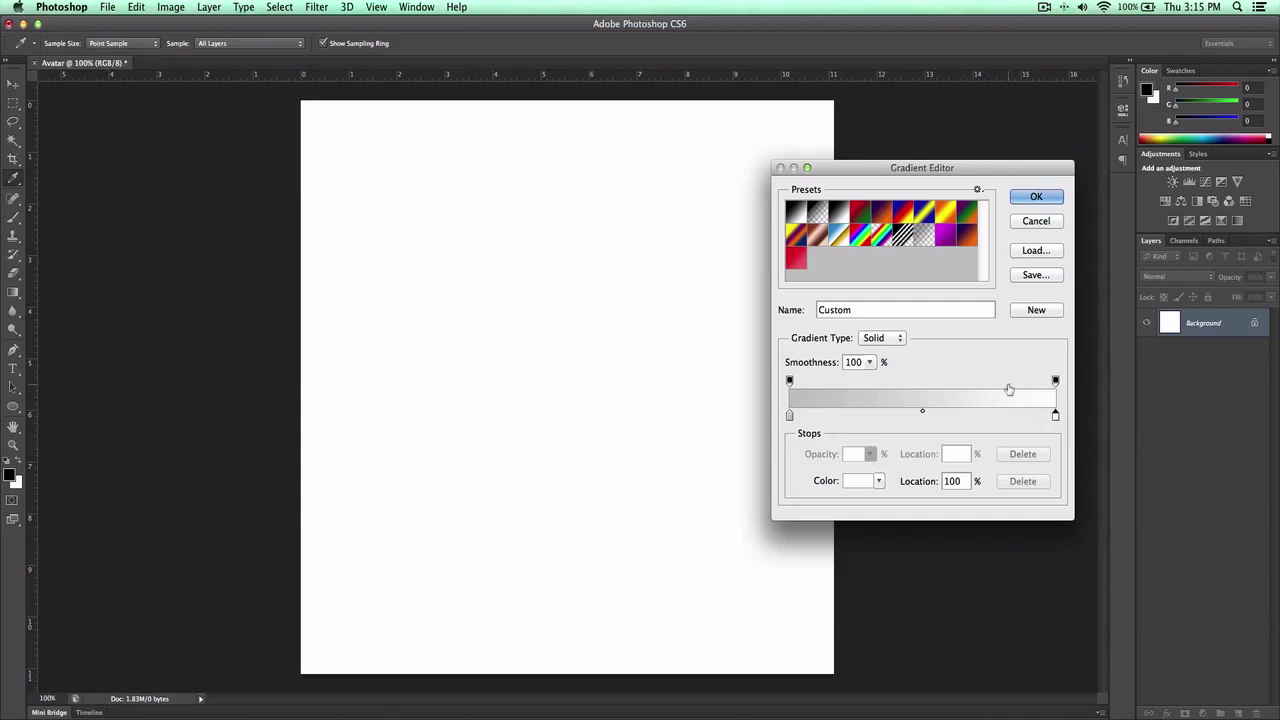
Accept the light grey-to-white custom gradient, keeping its end colour stop white.
{"action": "left_click", "coordinate": [863, 484]}
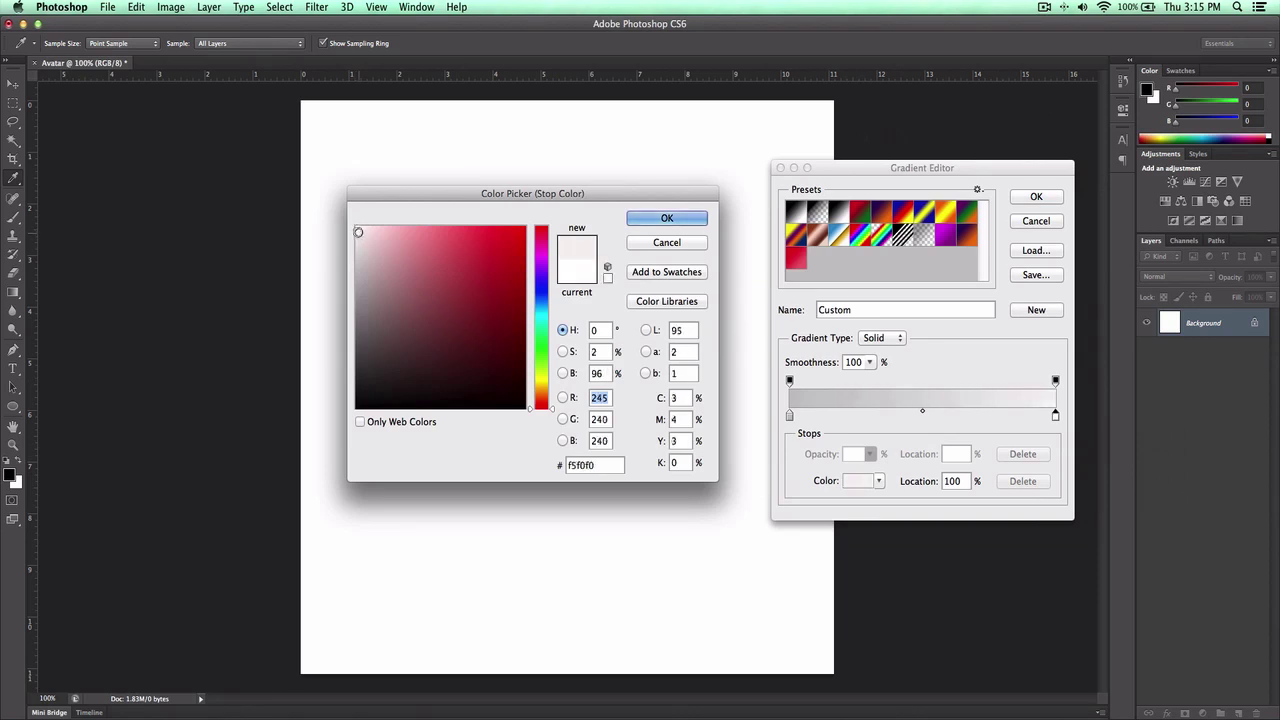
{"action": "left_click", "coordinate": [700, 246]}
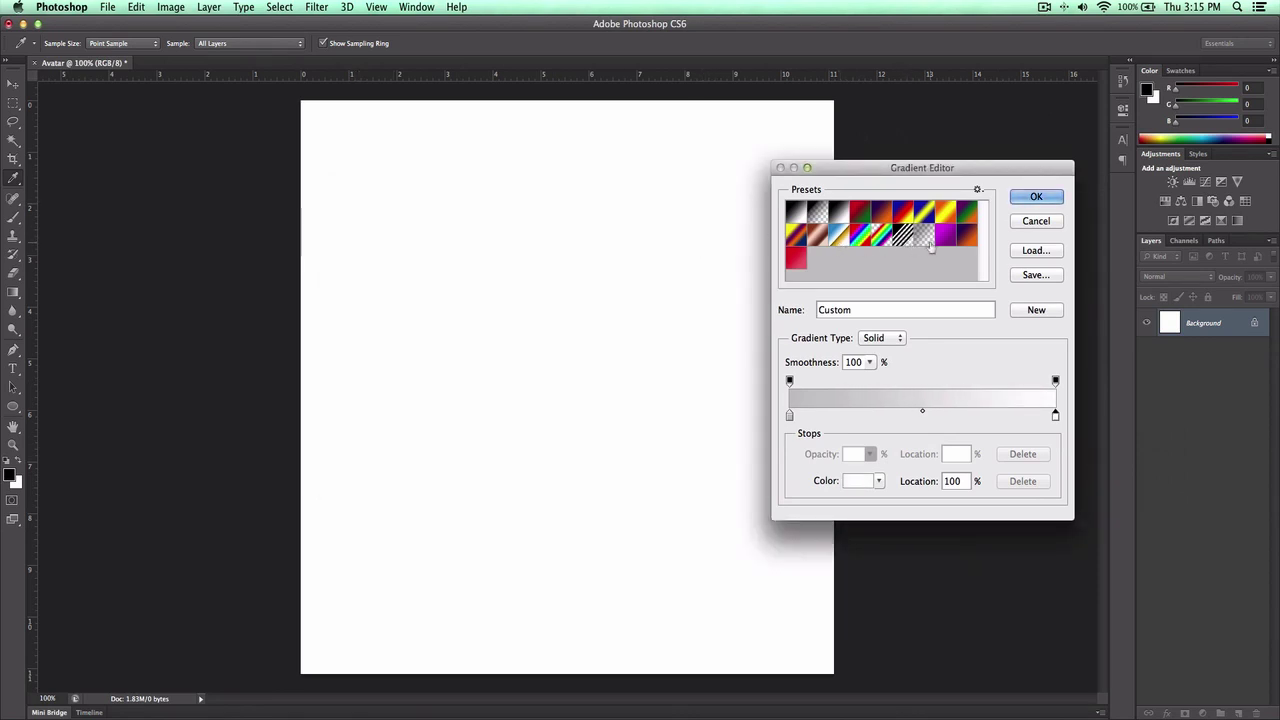
{"action": "left_click", "coordinate": [1024, 198]}
Try a radial gradient on the Background from the canvas centre to its upper edge.
{"action": "key", "text": "super+minus"}
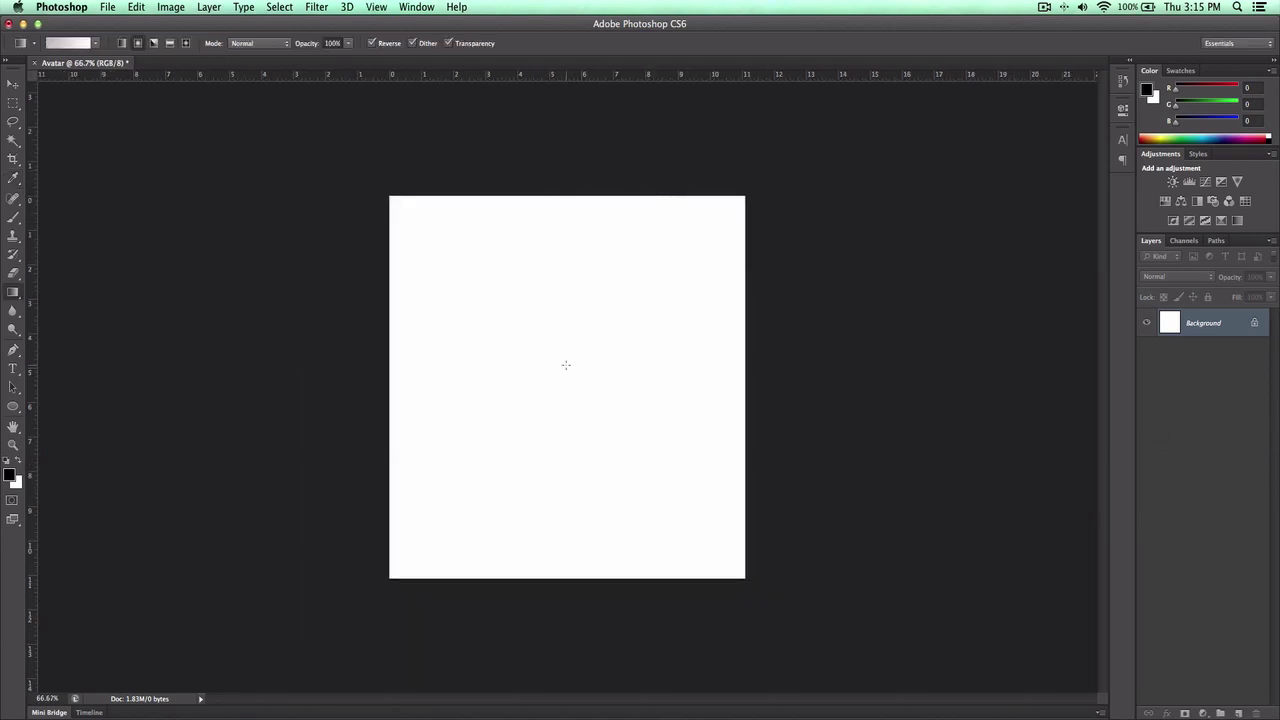
{"action": "left_click_drag", "start_coordinate": [566, 375], "coordinate": [563, 204]}
{"action": "left_click_drag", "start_coordinate": [571, 140], "coordinate": [571, 140]}
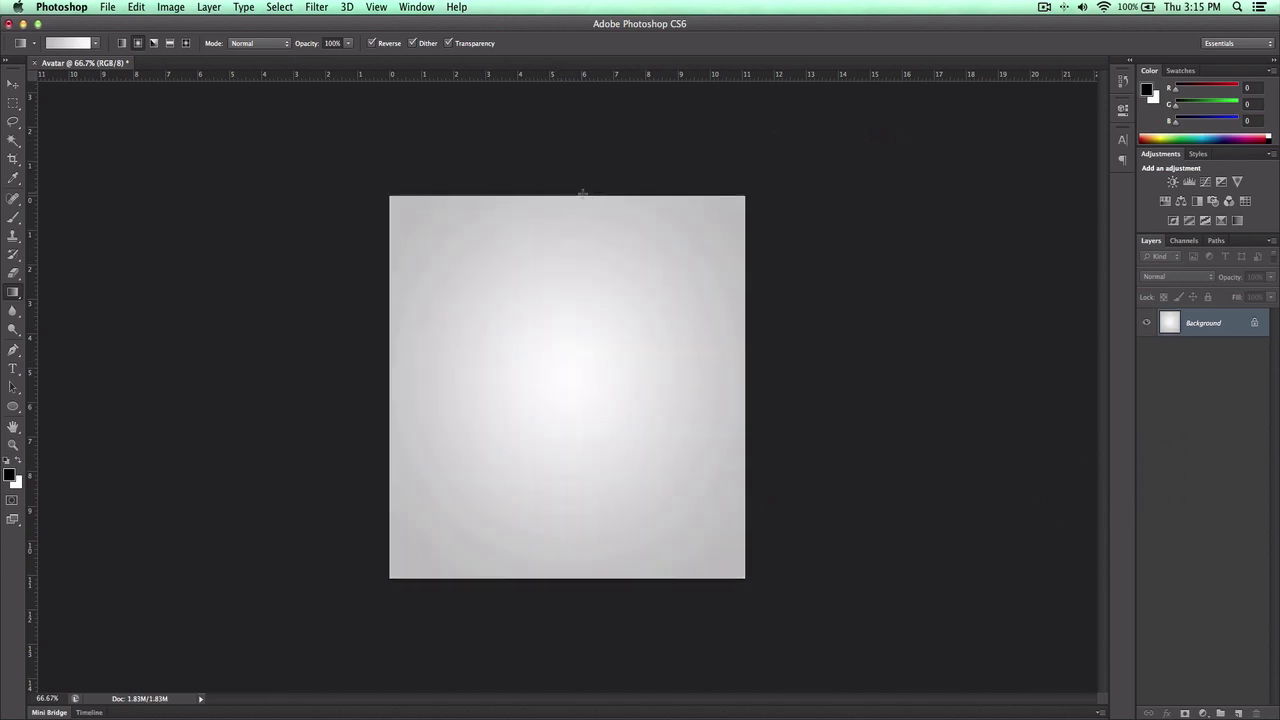
{"action": "key", "text": "super+plus"}
{"action": "key", "text": "super+plus"}
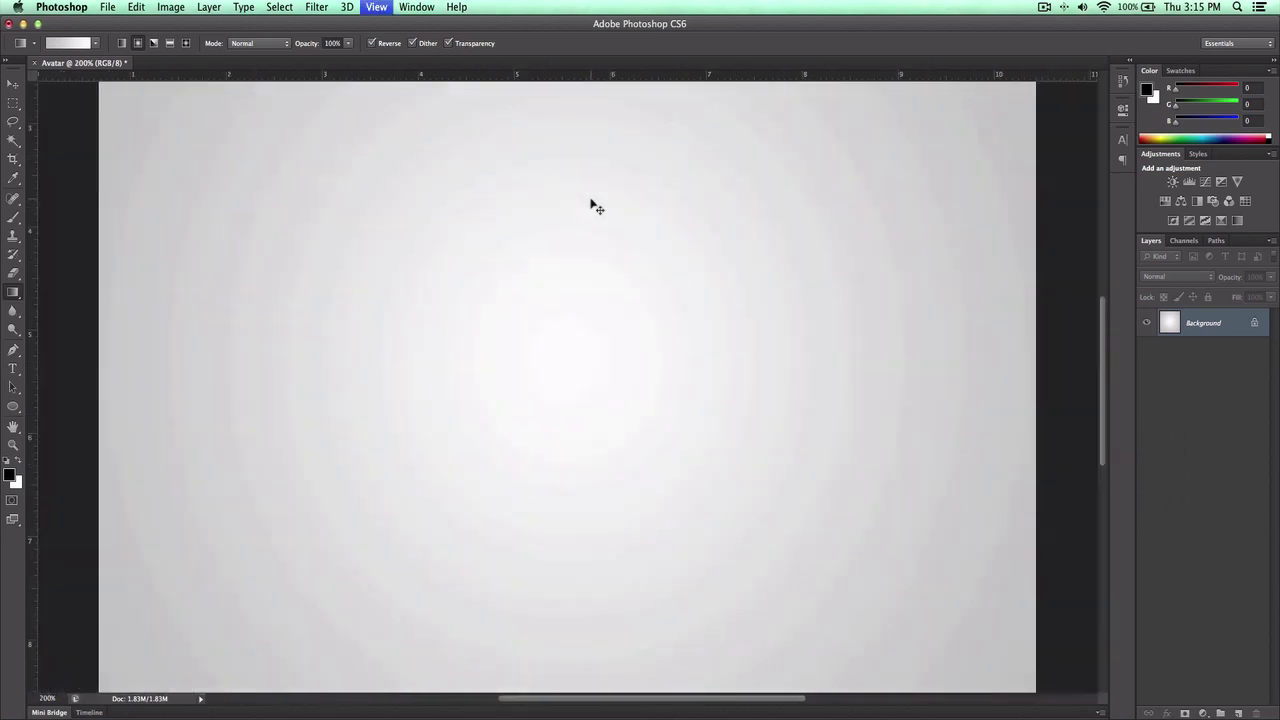
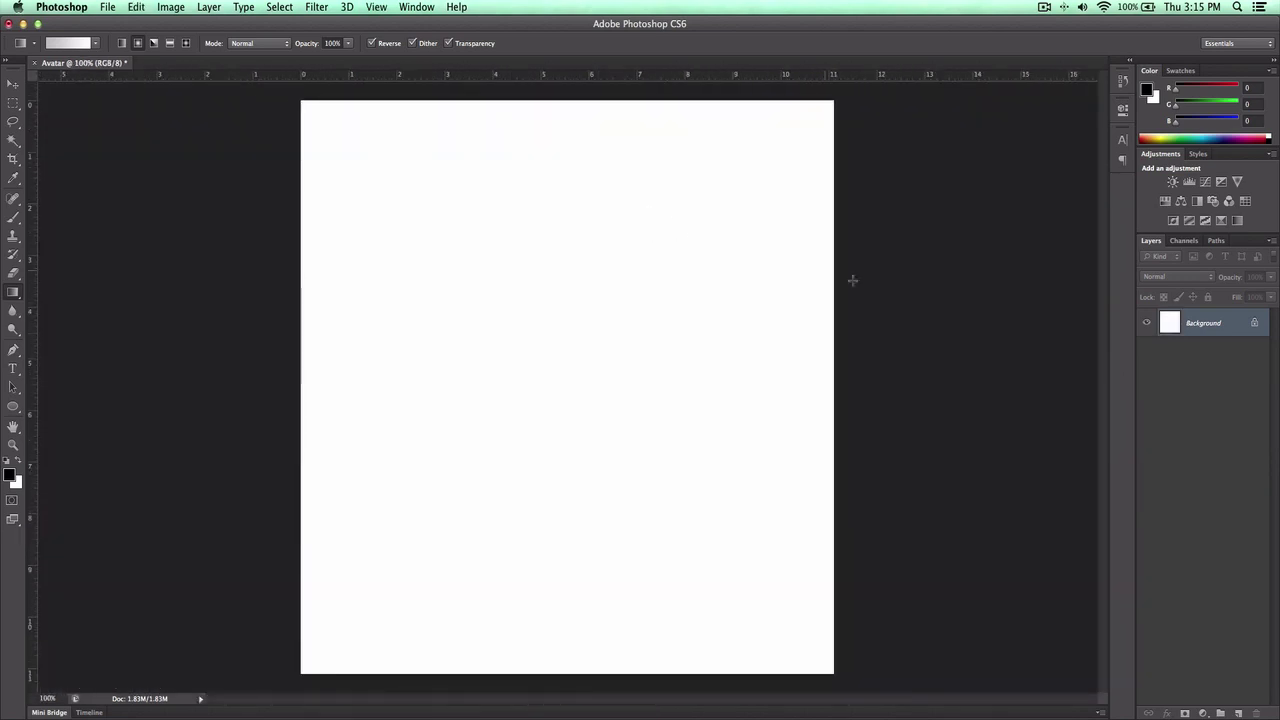
Convert the locked Background into a regular layer named Layer 0.
{"action": "double_click", "coordinate": [1256, 322]}
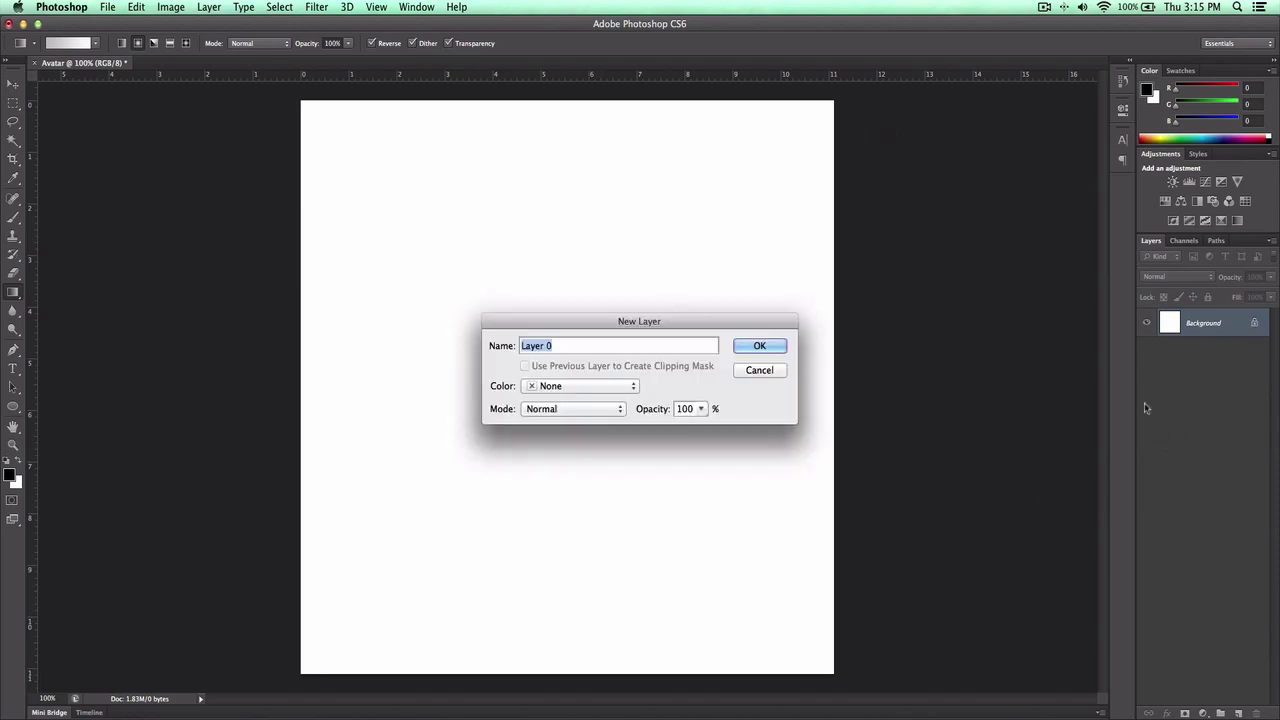
{"action": "left_click", "coordinate": [755, 347]}
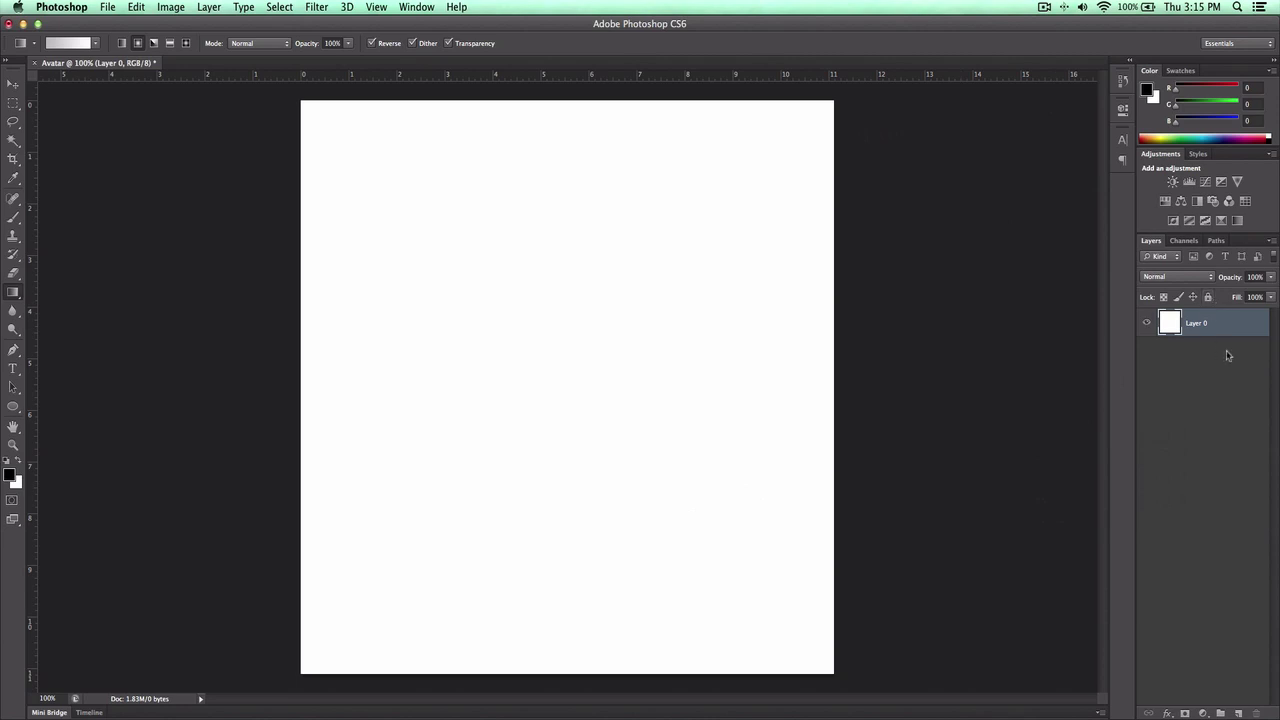
Try a custom Lens Correction vignette with amount -6 and midpoint +29 on Layer 0, and undo it.
{"action": "left_click", "coordinate": [331, 7]}
{"action": "left_click", "coordinate": [645, 186]}
{"action": "left_click", "coordinate": [724, 96]}
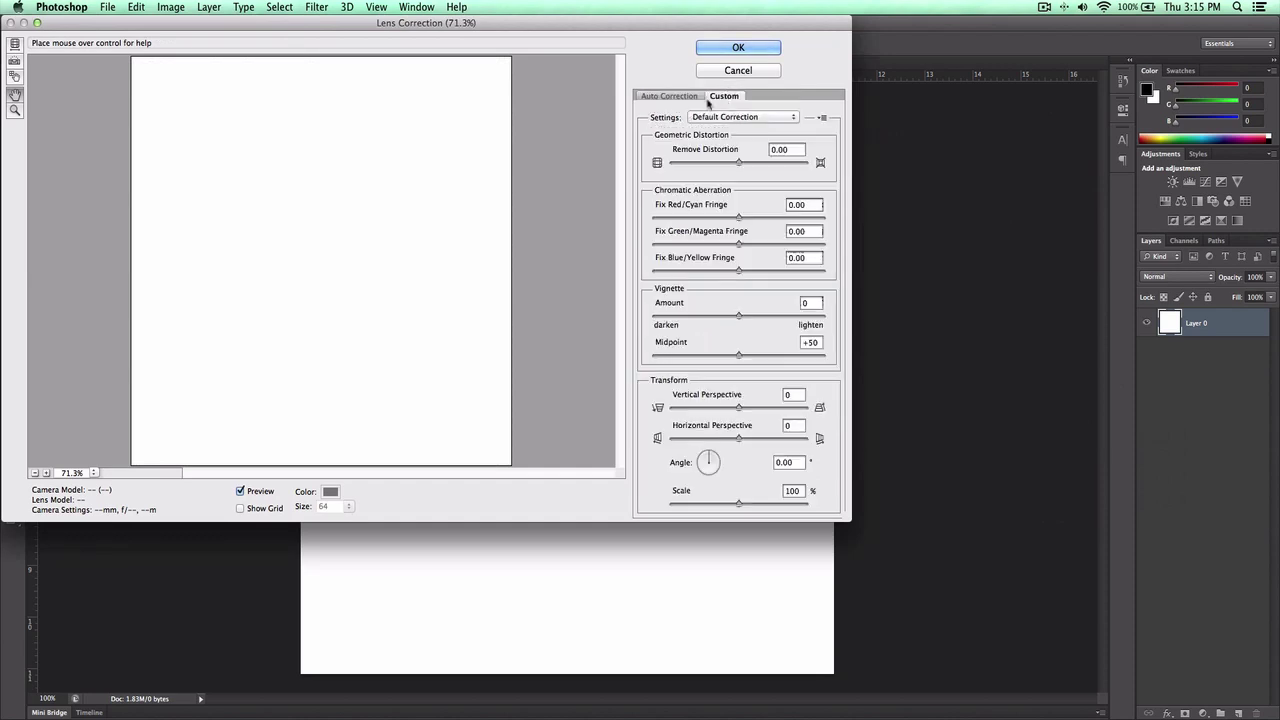
{"action": "left_click_drag", "start_coordinate": [737, 316], "coordinate": [704, 343]}
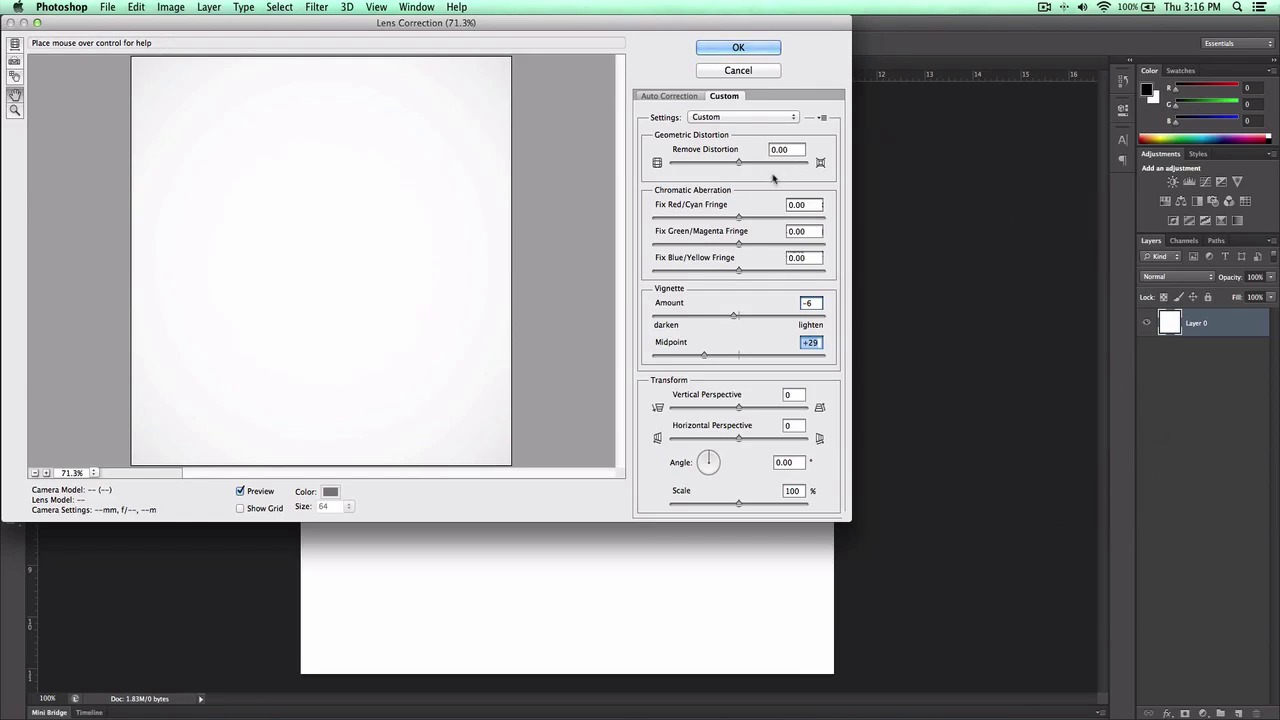
{"action": "left_click", "coordinate": [731, 49]}
{"action": "key", "text": "ctrl+z"}
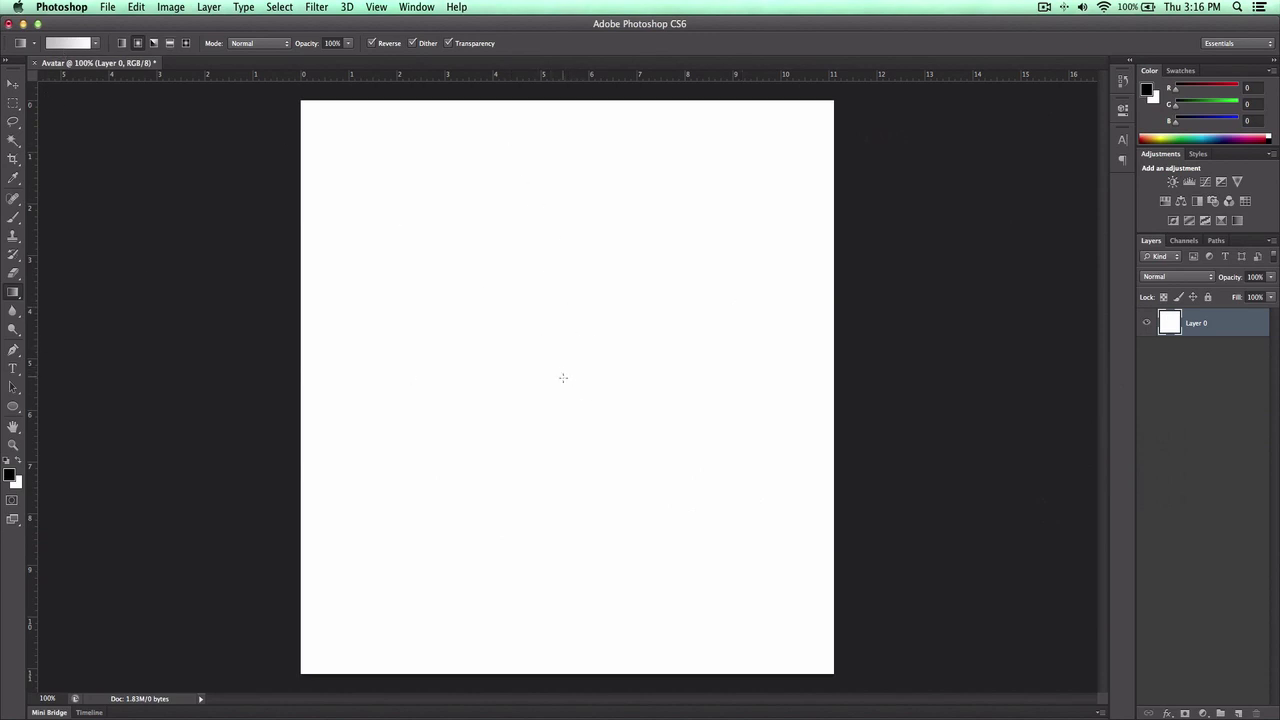
Fill Layer 0 with a radial gradient from the canvas centre to just beyond its upper edge.
{"action": "left_click_drag", "start_coordinate": [569, 381], "coordinate": [570, 82]}
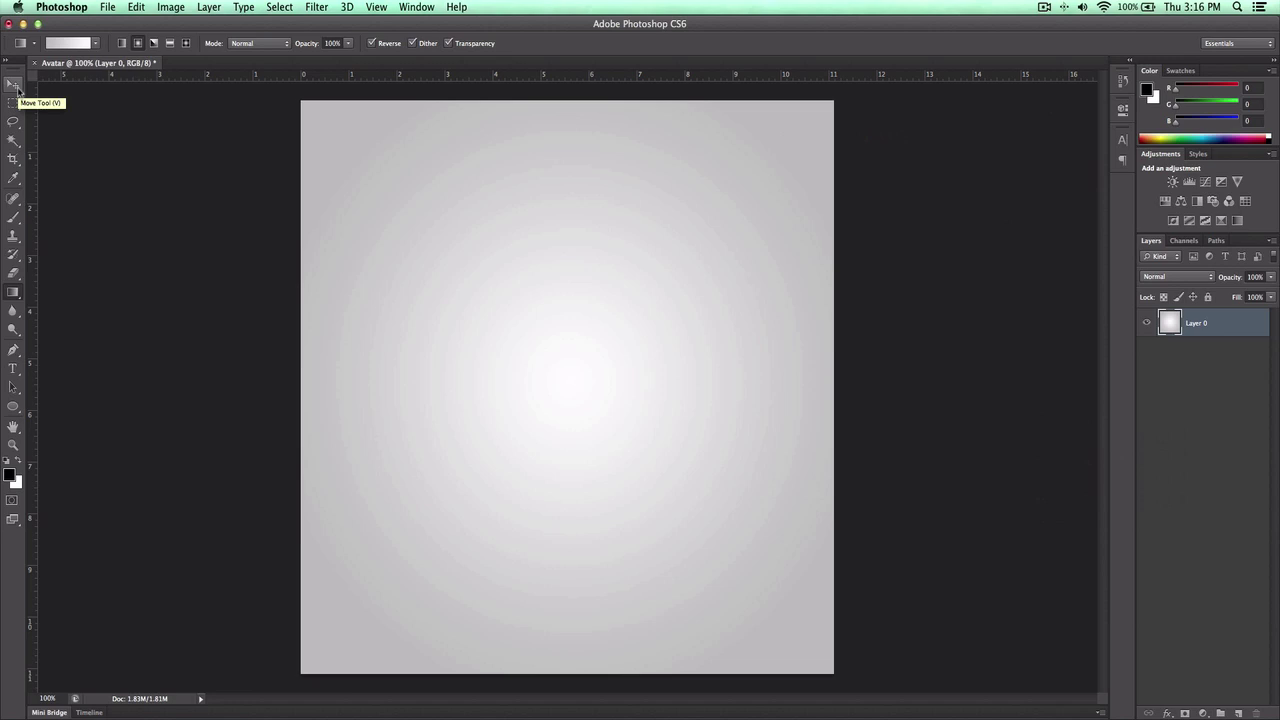
Add the text KTP near the canvas centre and set its colour to grey 818181.
{"action": "key", "text": "t"}
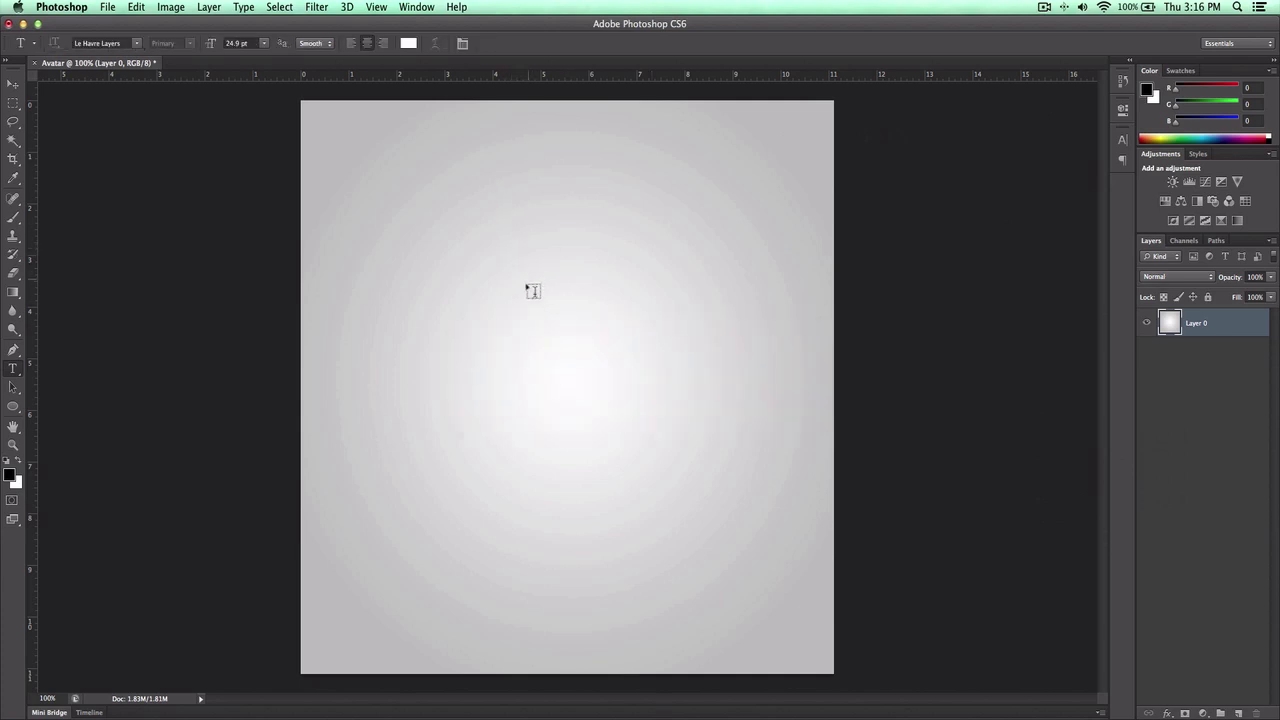
{"action": "left_click", "coordinate": [509, 388]}
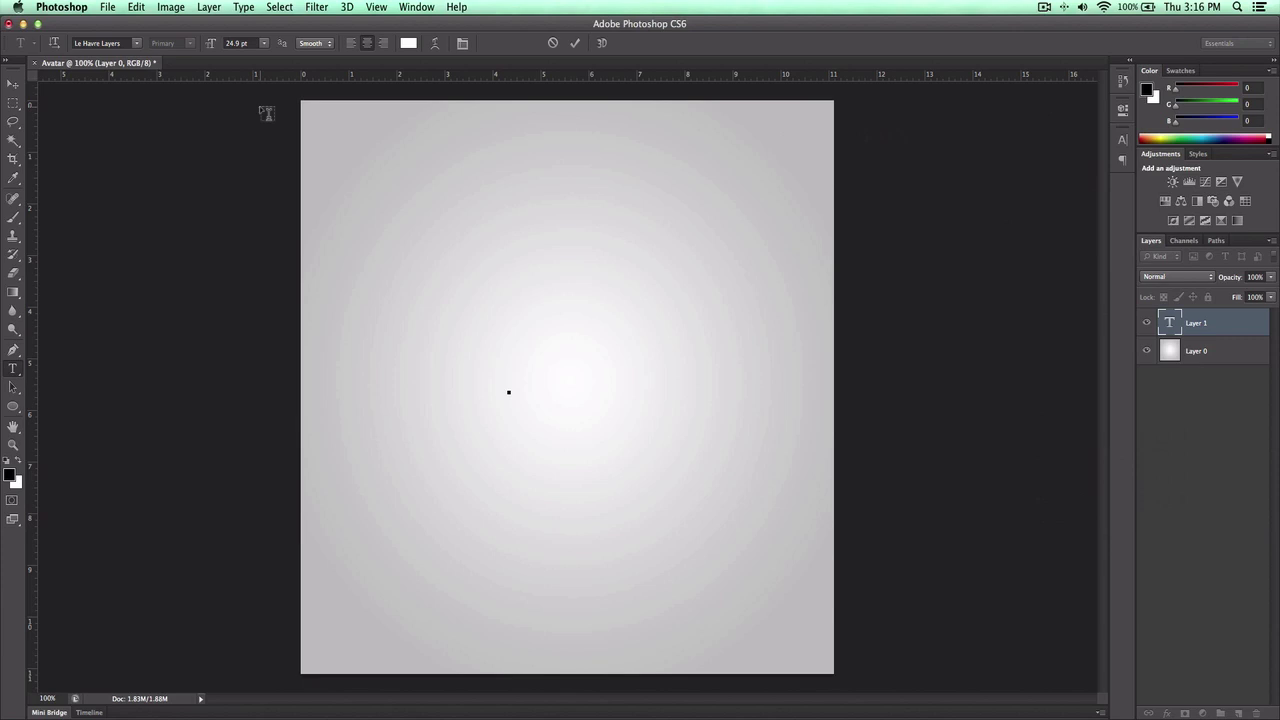
{"action": "key", "text": "super+a"}
{"action": "left_click", "coordinate": [408, 43]}
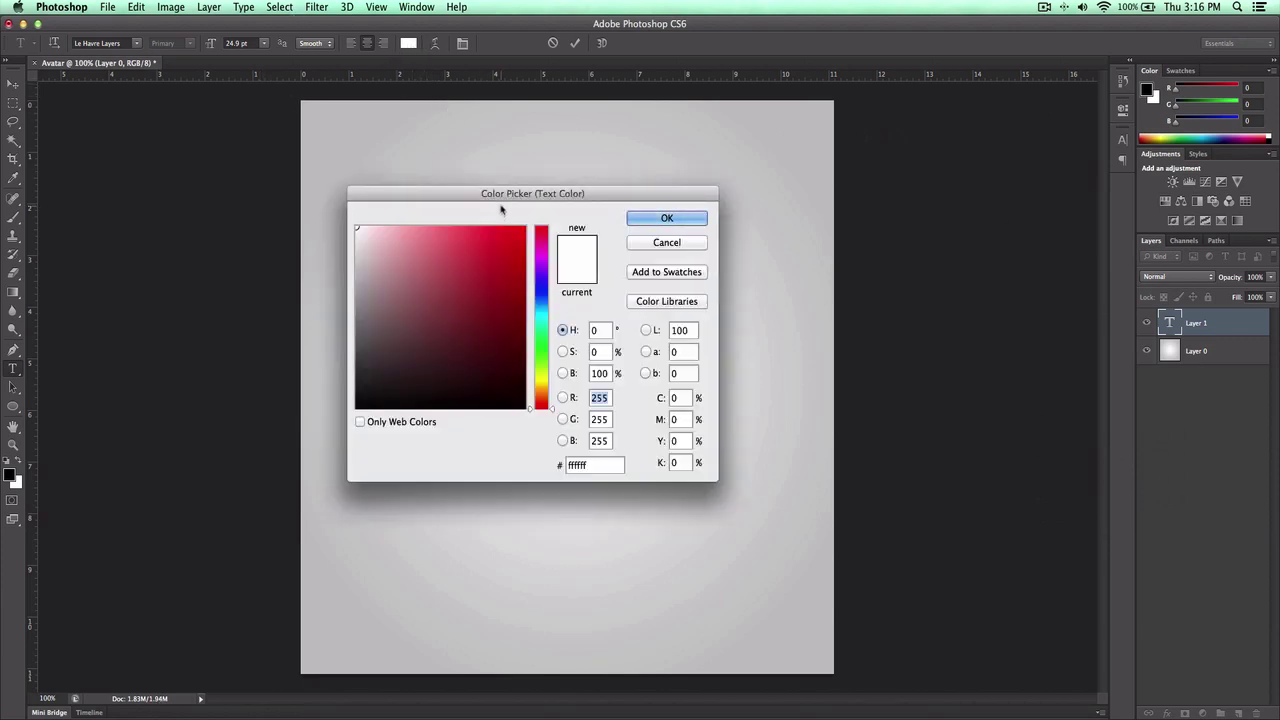
{"action": "left_click_drag", "start_coordinate": [503, 208], "coordinate": [921, 129]}
{"action": "left_click", "coordinate": [858, 214]}
{"action": "mouse_move", "coordinate": [809, 313]}
{"action": "left_mouse_down"}
{"action": "mouse_move", "coordinate": [800, 345]}
{"action": "mouse_move", "coordinate": [809, 229]}
{"action": "mouse_move", "coordinate": [770, 239]}
{"action": "mouse_move", "coordinate": [767, 268]}
{"action": "mouse_move", "coordinate": [767, 251]}
{"action": "mouse_move", "coordinate": [778, 259]}
{"action": "left_mouse_up"}
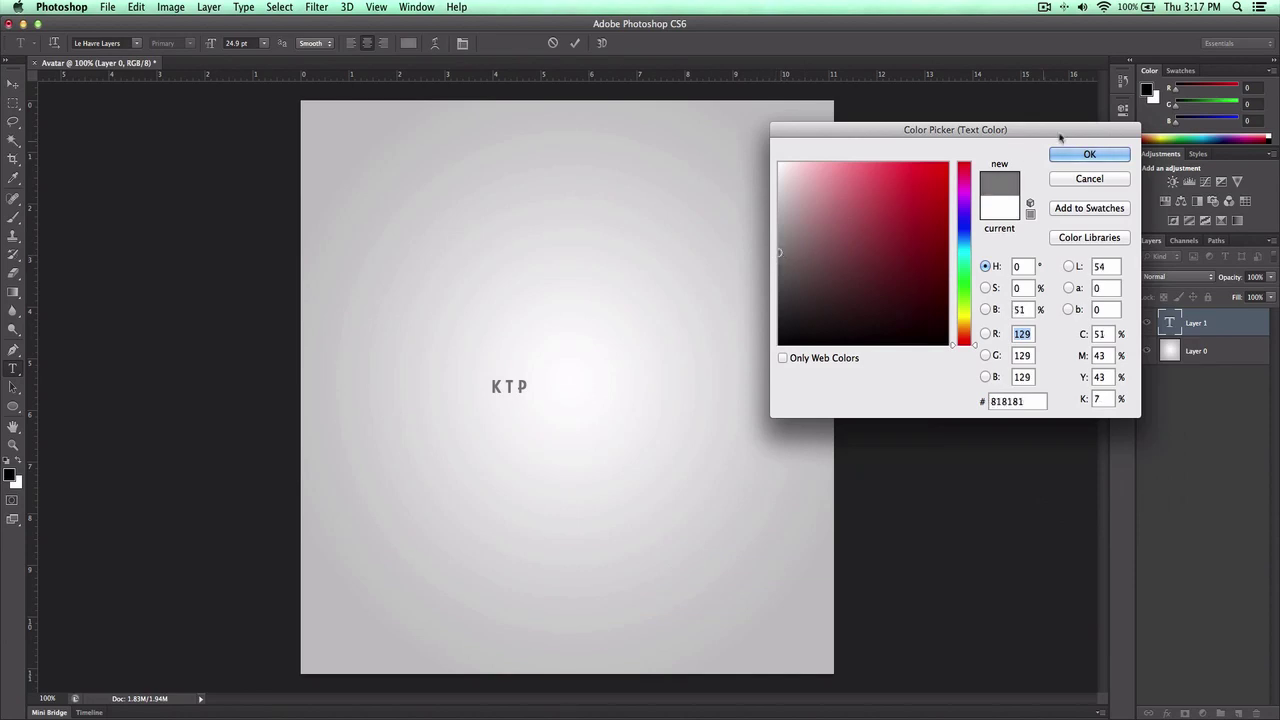
{"action": "left_click", "coordinate": [1089, 154]}
Enlarge the text to 160.9 pt and replace its contents with the single letter K.
{"action": "left_click_drag", "start_coordinate": [213, 48], "coordinate": [300, 38]}
{"action": "key", "text": "ctrl+Return"}
{"action": "left_click", "coordinate": [582, 331]}
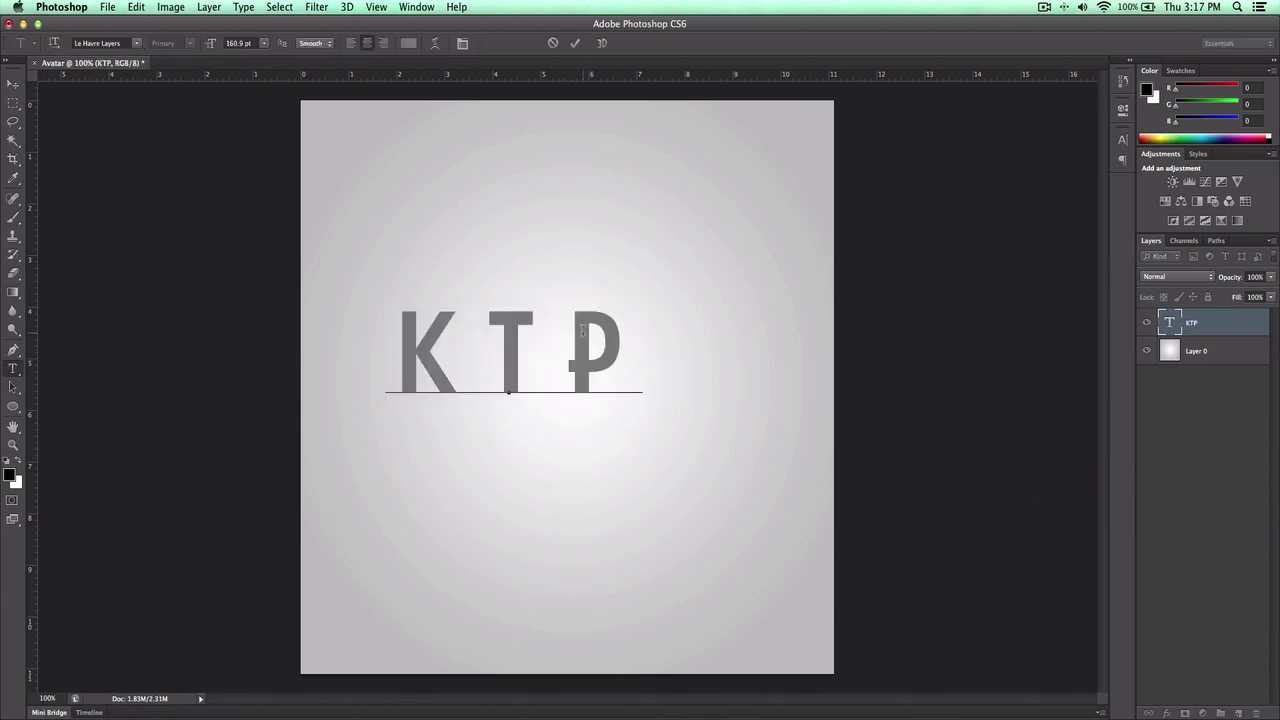
{"action": "key", "text": "ctrl+a"}
{"action": "key", "text": "BackSpace"}
{"action": "type", "text": "K"}
{"action": "key", "text": "ctrl+Return"}
Add the letters T and P as two separate text layers beside the K.
{"action": "left_click", "coordinate": [616, 328]}
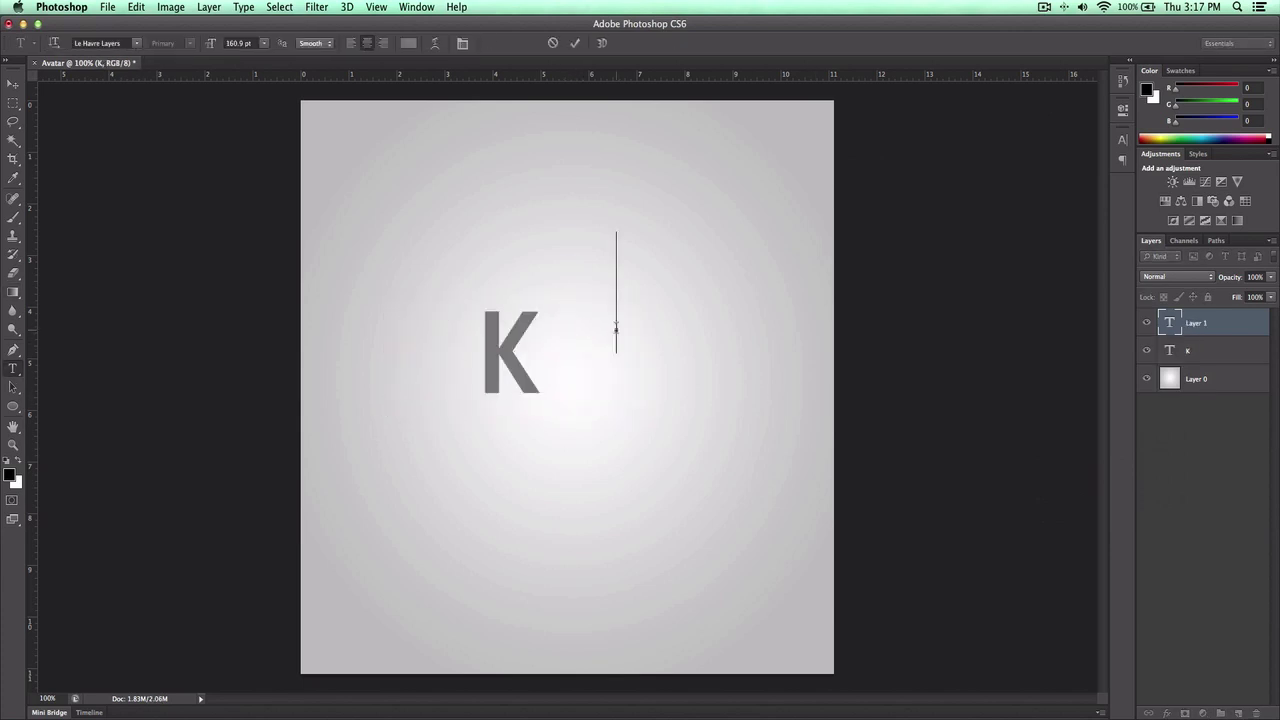
{"action": "type", "text": "T"}
{"action": "key", "text": "ctrl+Return"}
{"action": "left_click", "coordinate": [691, 413]}
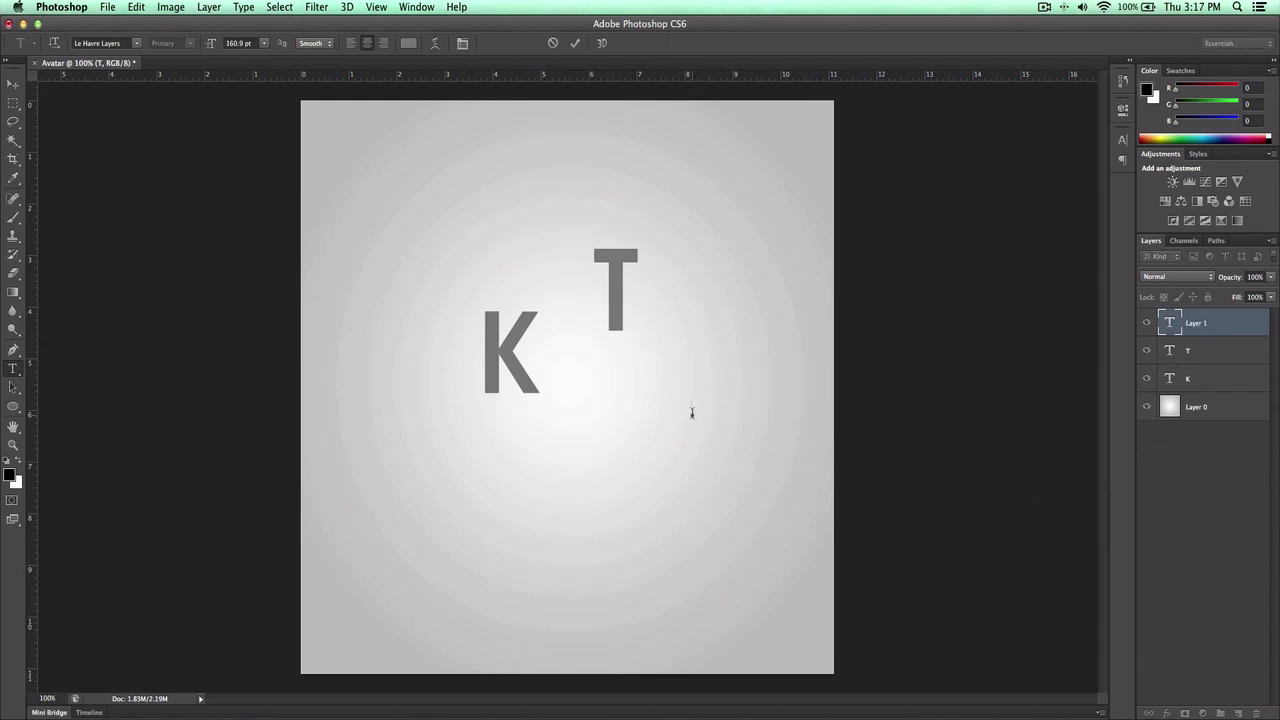
{"action": "type", "text": "P"}
{"action": "key", "text": "ctrl+Return"}
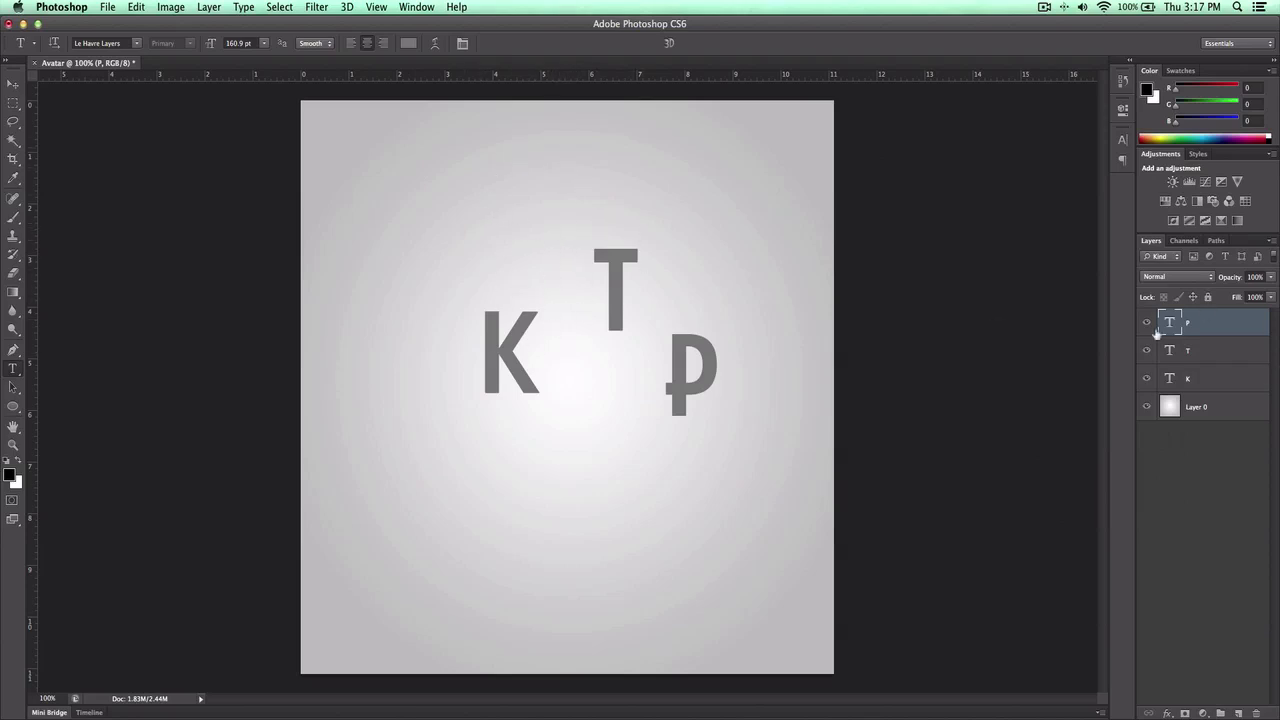
Move the separate letters K, T and P into a closely spaced row at the canvas centre.
{"action": "key", "text": "v"}
{"action": "left_click_drag", "start_coordinate": [556, 338], "coordinate": [527, 380]}
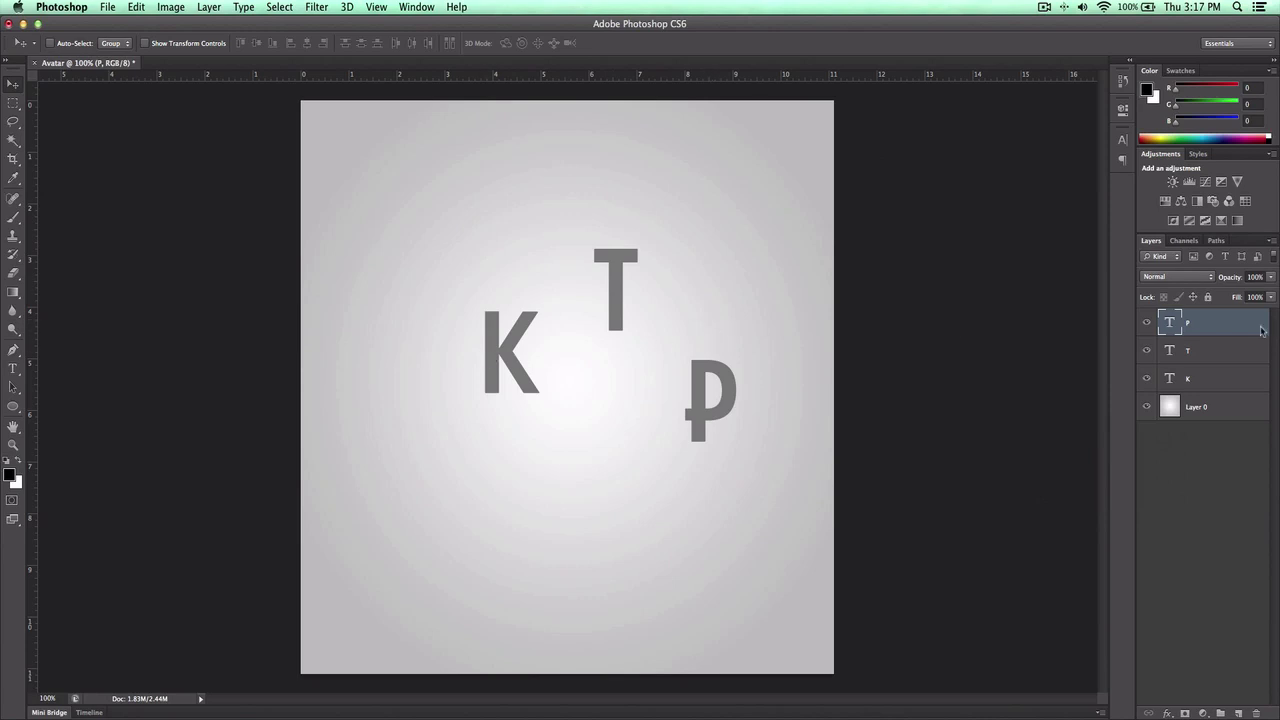
{"action": "left_click", "coordinate": [1212, 382]}
{"action": "left_click_drag", "start_coordinate": [549, 366], "coordinate": [493, 403]}
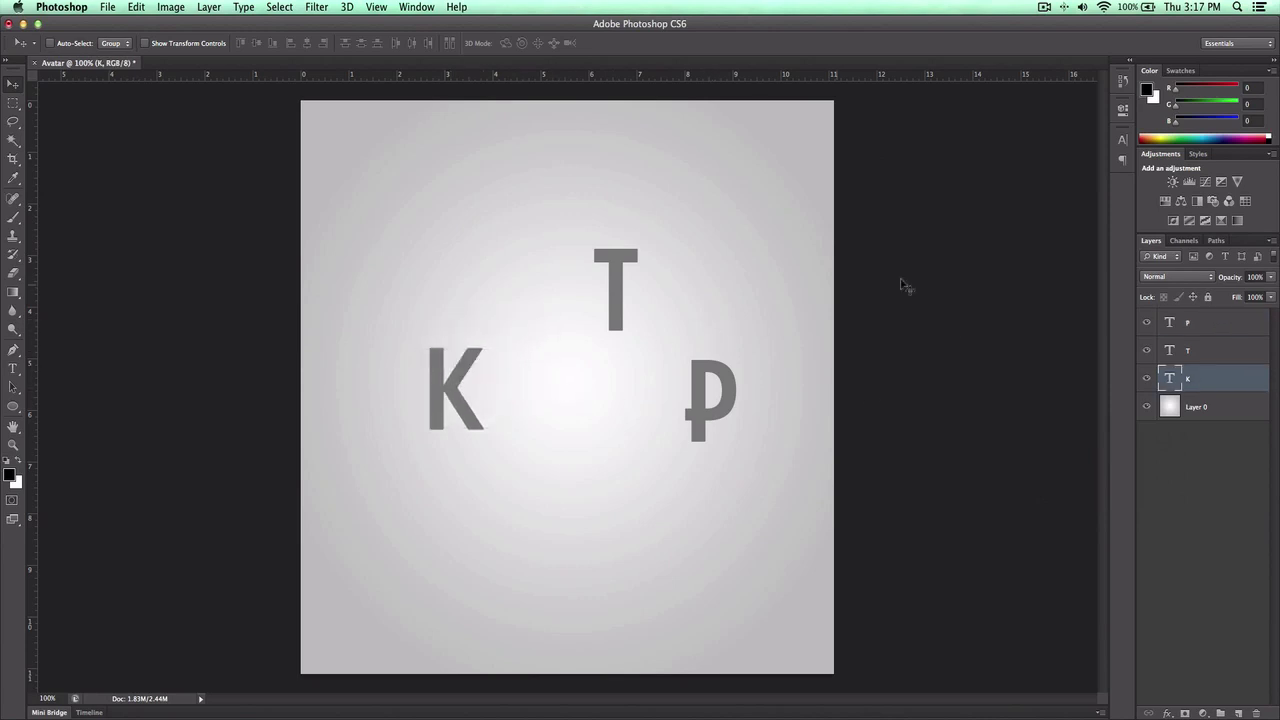
{"action": "left_click", "coordinate": [1200, 351]}
{"action": "left_click_drag", "start_coordinate": [621, 303], "coordinate": [515, 403]}
{"action": "left_click", "coordinate": [1232, 321]}
{"action": "left_click_drag", "start_coordinate": [720, 392], "coordinate": [623, 350]}
Select the P, T and K text layers and put them in one group.
{"action": "left_click", "coordinate": [1190, 378], "text": "shift"}
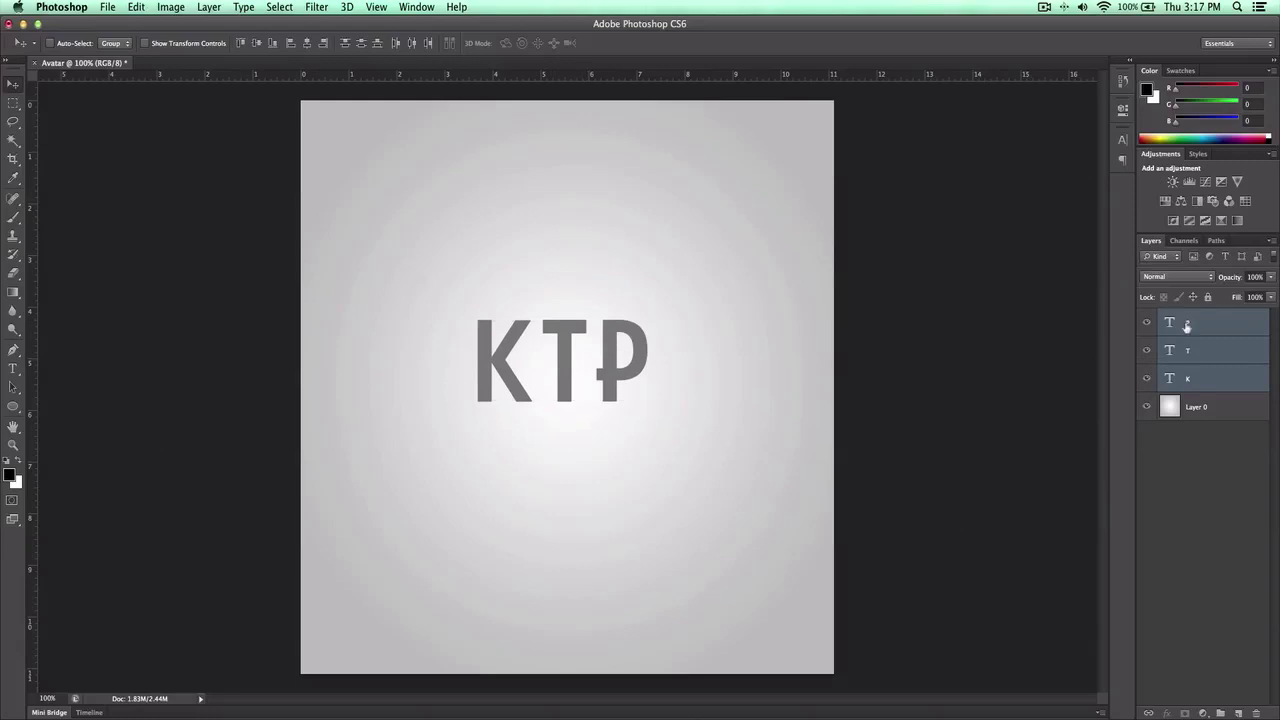
{"action": "left_click", "coordinate": [1231, 330]}
{"action": "left_click", "coordinate": [1221, 379], "text": "shift"}
{"action": "left_click", "coordinate": [1214, 321]}
{"action": "left_click", "coordinate": [1196, 390], "text": "shift"}
{"action": "left_click", "coordinate": [1215, 331]}
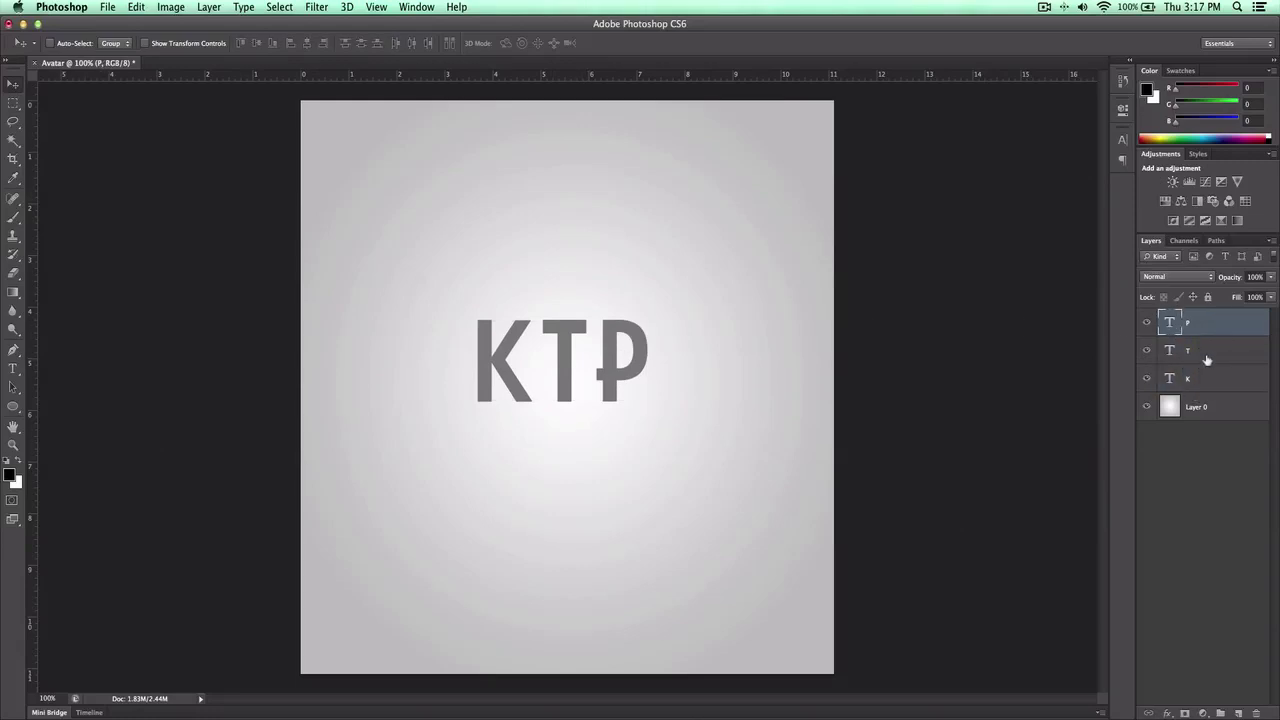
{"action": "left_click", "coordinate": [1208, 346], "text": "shift"}
{"action": "left_click", "coordinate": [1206, 377], "text": "shift"}
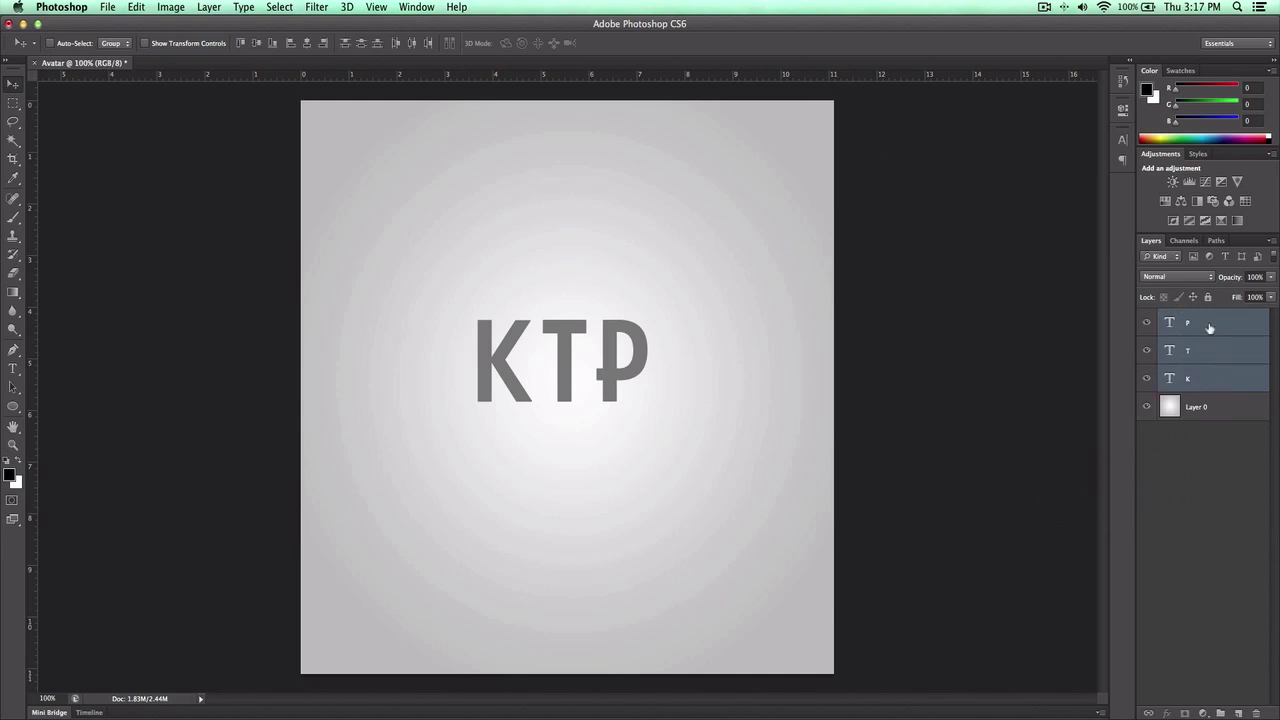
{"action": "left_click", "coordinate": [1209, 328]}
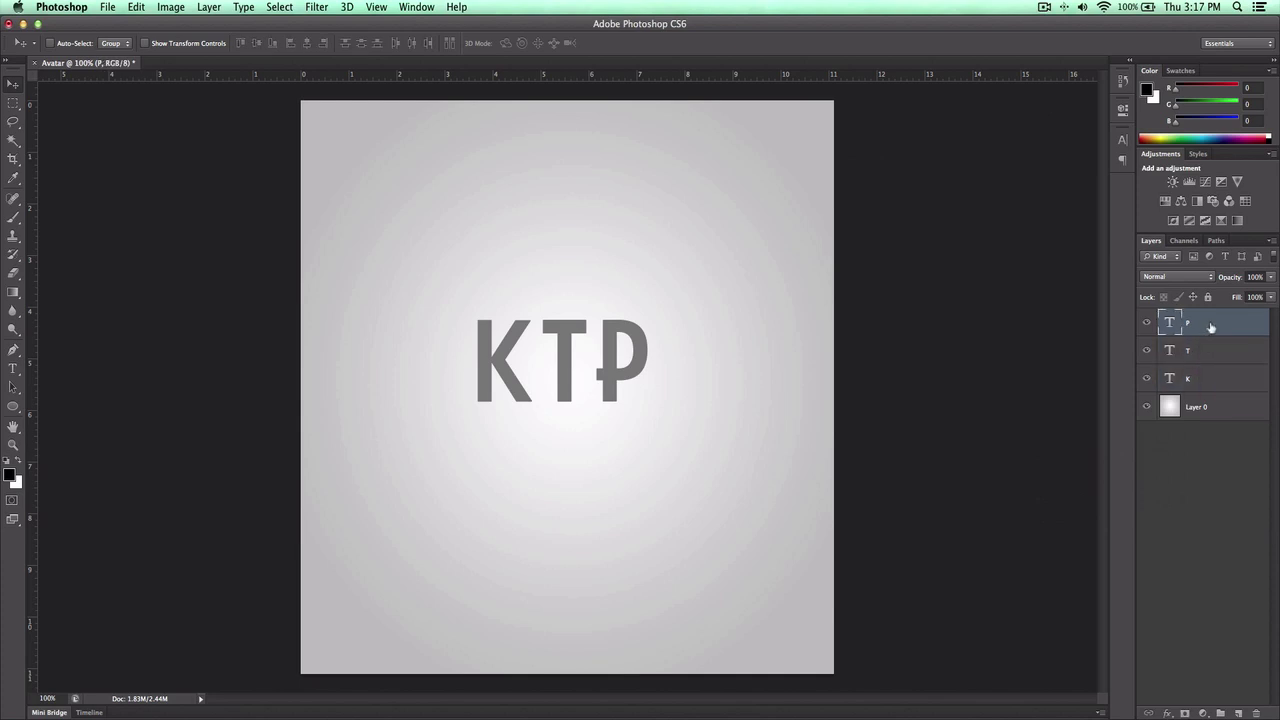
{"action": "left_click", "coordinate": [1208, 384], "text": "shift"}
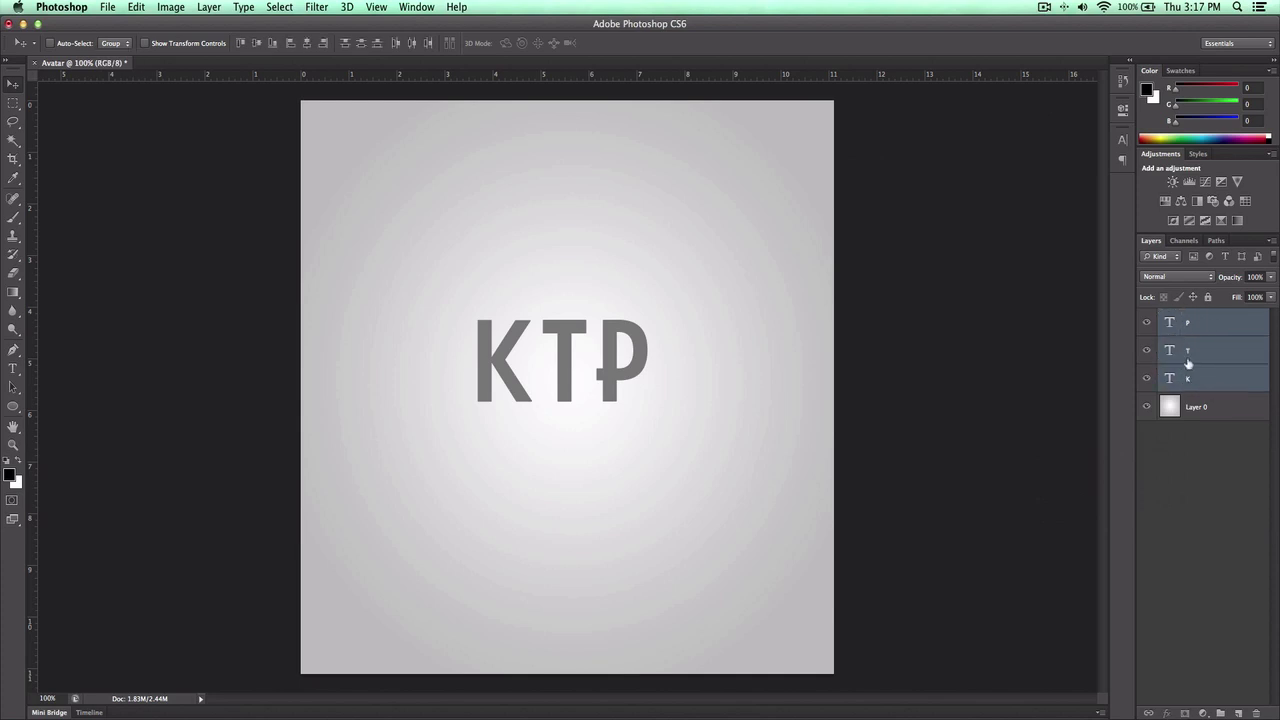
{"action": "key", "text": "super+g"}
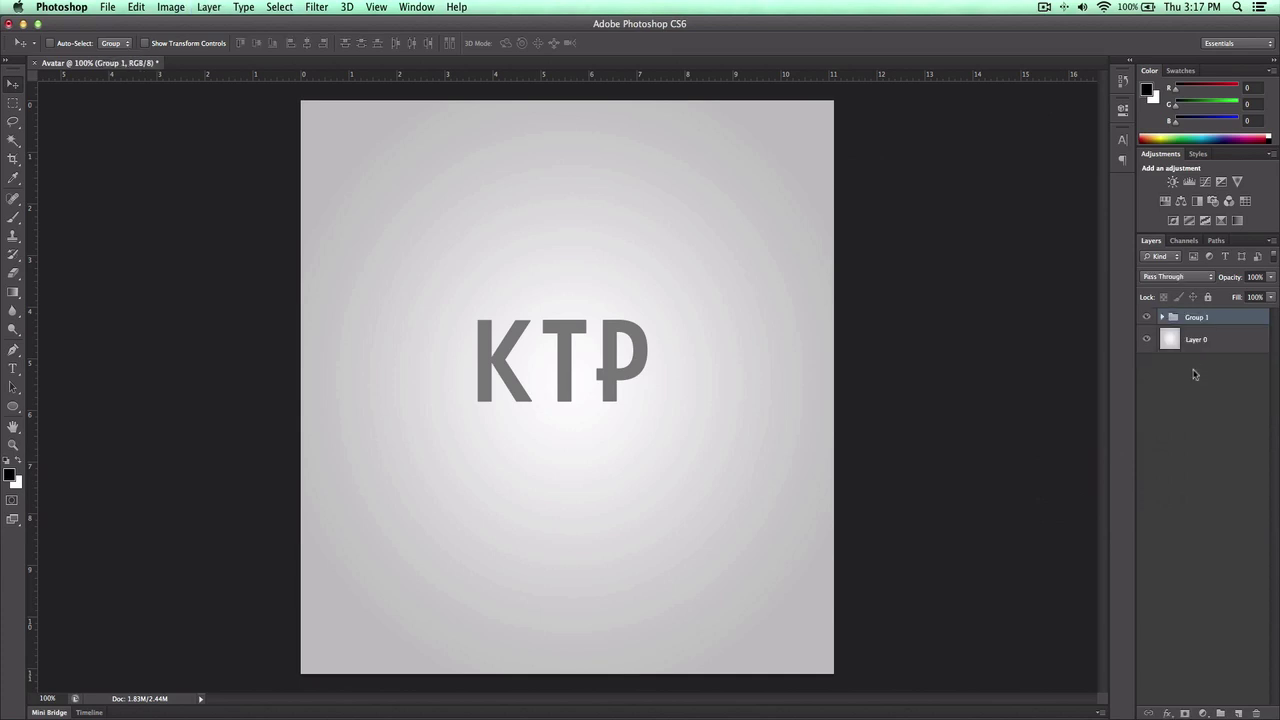
Rename the letter group as KTP.
{"action": "double_click", "coordinate": [1197, 318]}
{"action": "key", "text": "BackSpace"}
{"action": "type", "text": "Inititlas"}
{"action": "key", "text": "Return"}
{"action": "double_click", "coordinate": [1196, 317]}
{"action": "type", "text": "KTP"}
{"action": "key", "text": "Return"}
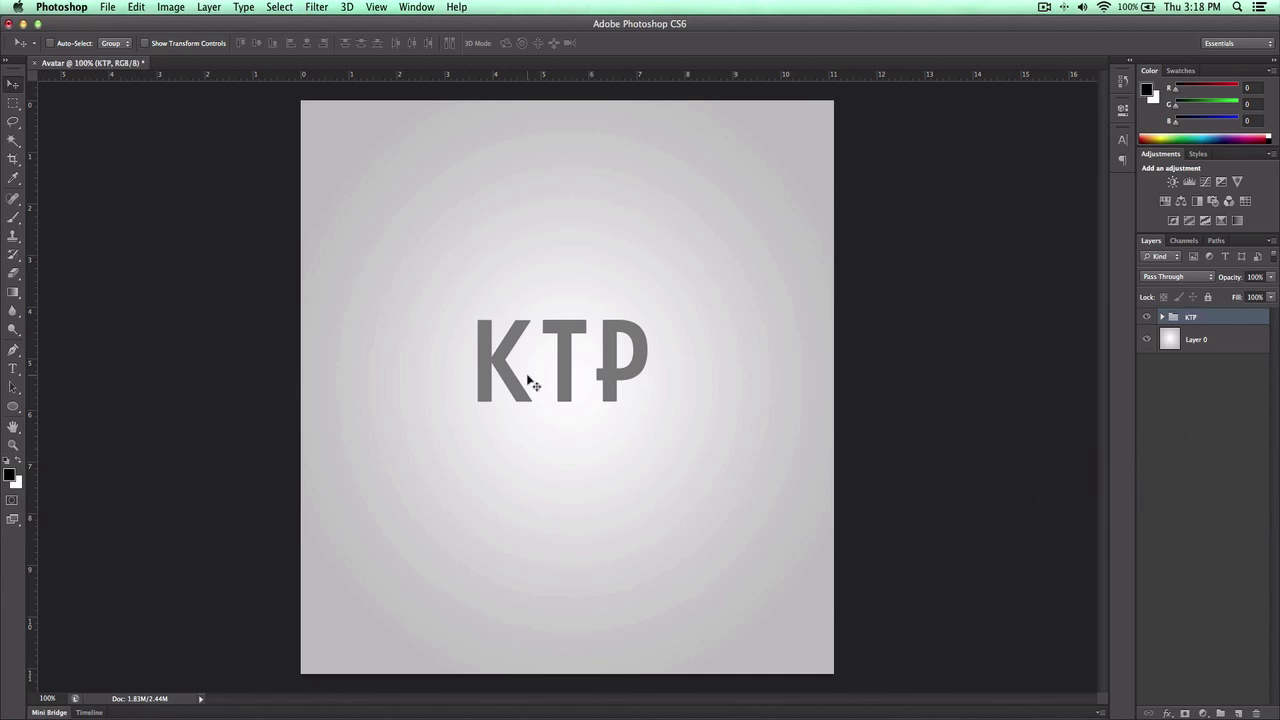
Expand the KTP group and check its individual letter layers.
{"action": "left_click", "coordinate": [1161, 317]}
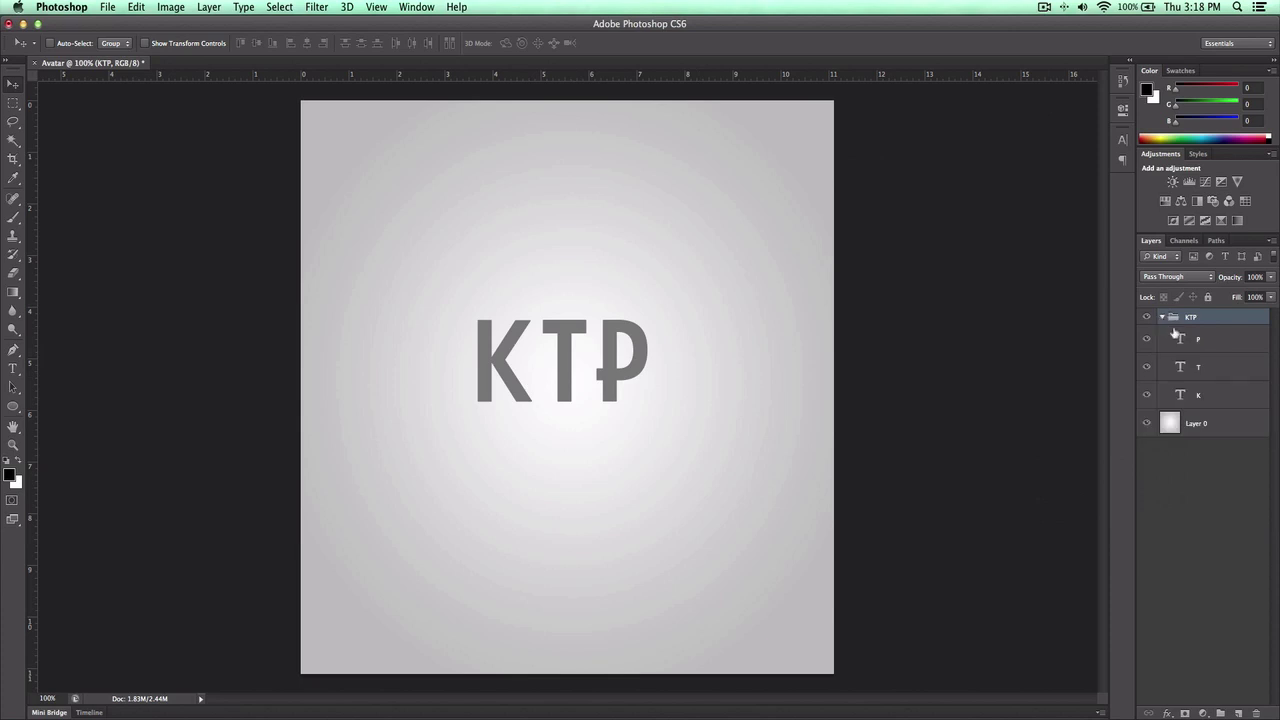
{"action": "left_click", "coordinate": [1200, 341]}
{"action": "left_click", "coordinate": [1215, 400]}
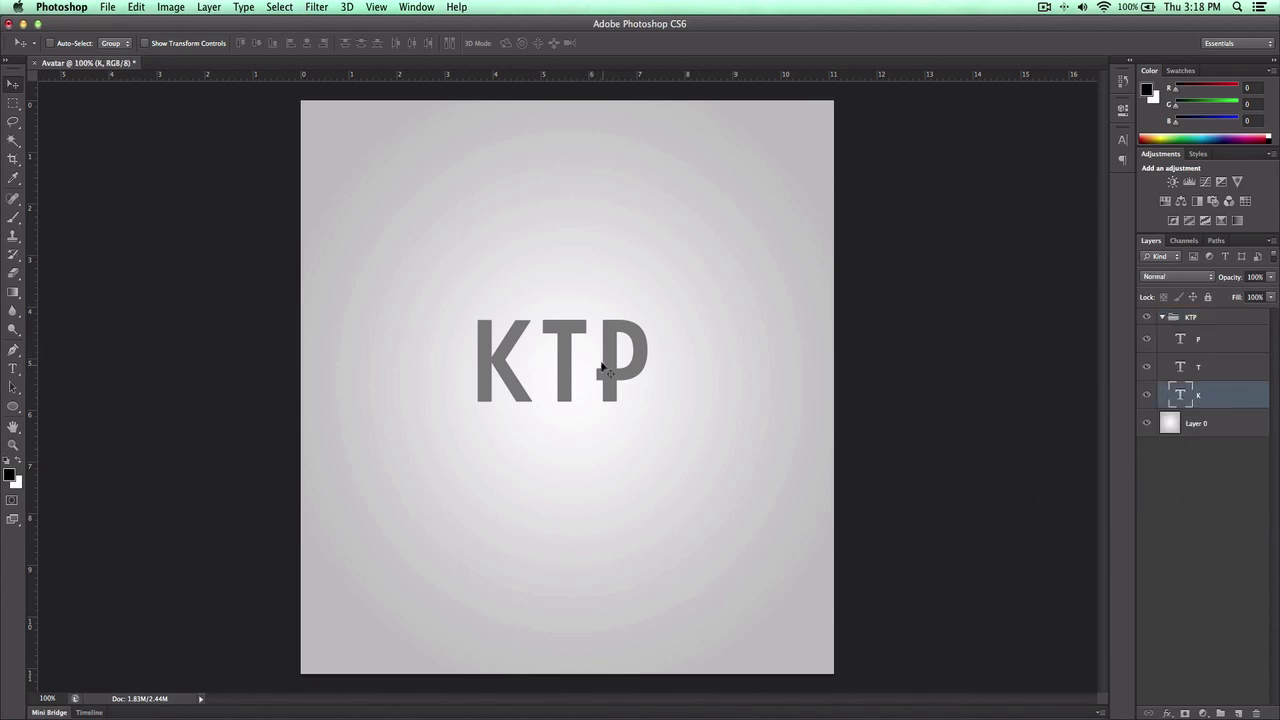
{"action": "left_click", "coordinate": [1217, 340], "text": "shift"}
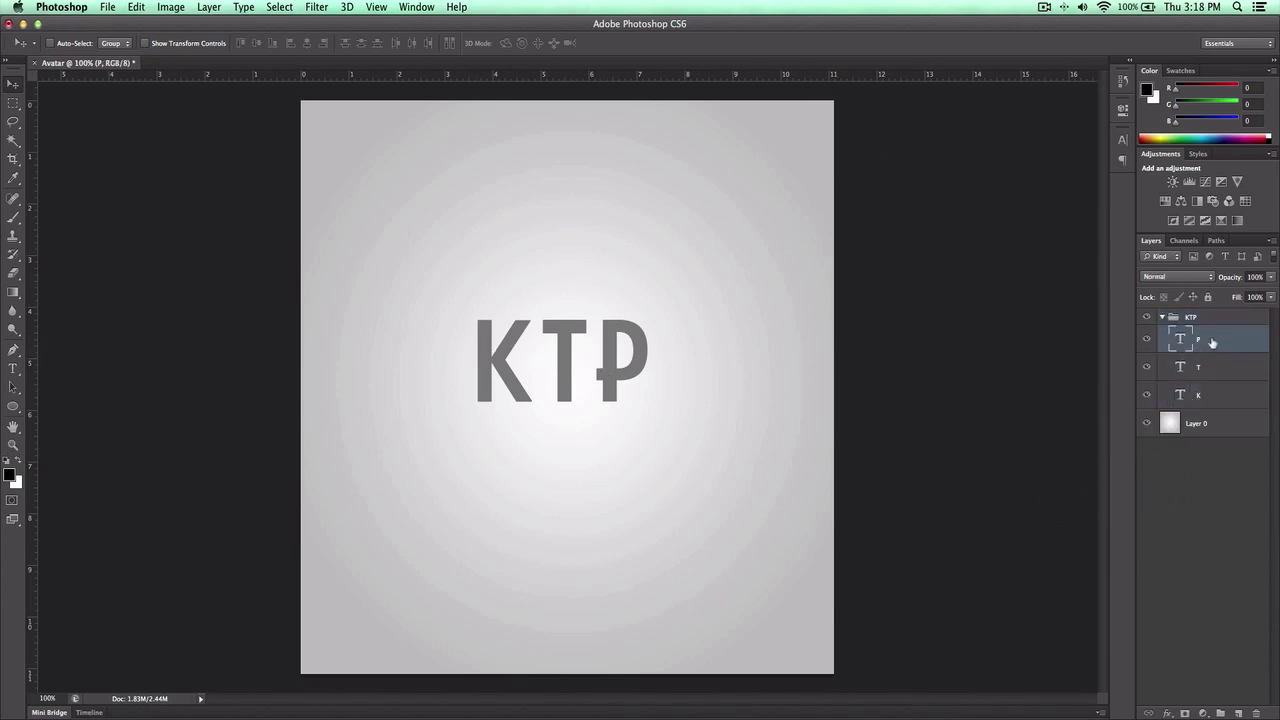
Scale up the whole KTP group to span most of the canvas width and centre it on the background.
{"action": "left_click", "coordinate": [1210, 320]}
{"action": "key", "text": "super+t"}
{"action": "left_click_drag", "start_coordinate": [640, 325], "coordinate": [855, 220]}
{"action": "left_click_drag", "start_coordinate": [759, 328], "coordinate": [673, 386]}
{"action": "mouse_move", "coordinate": [768, 464]}
{"action": "left_mouse_down"}
{"action": "mouse_move", "coordinate": [789, 469]}
{"action": "mouse_move", "coordinate": [776, 475]}
{"action": "left_mouse_up"}
{"action": "left_click_drag", "start_coordinate": [722, 410], "coordinate": [826, 506]}
{"action": "left_click_drag", "start_coordinate": [718, 436], "coordinate": [692, 424]}
{"action": "key", "text": "Return"}
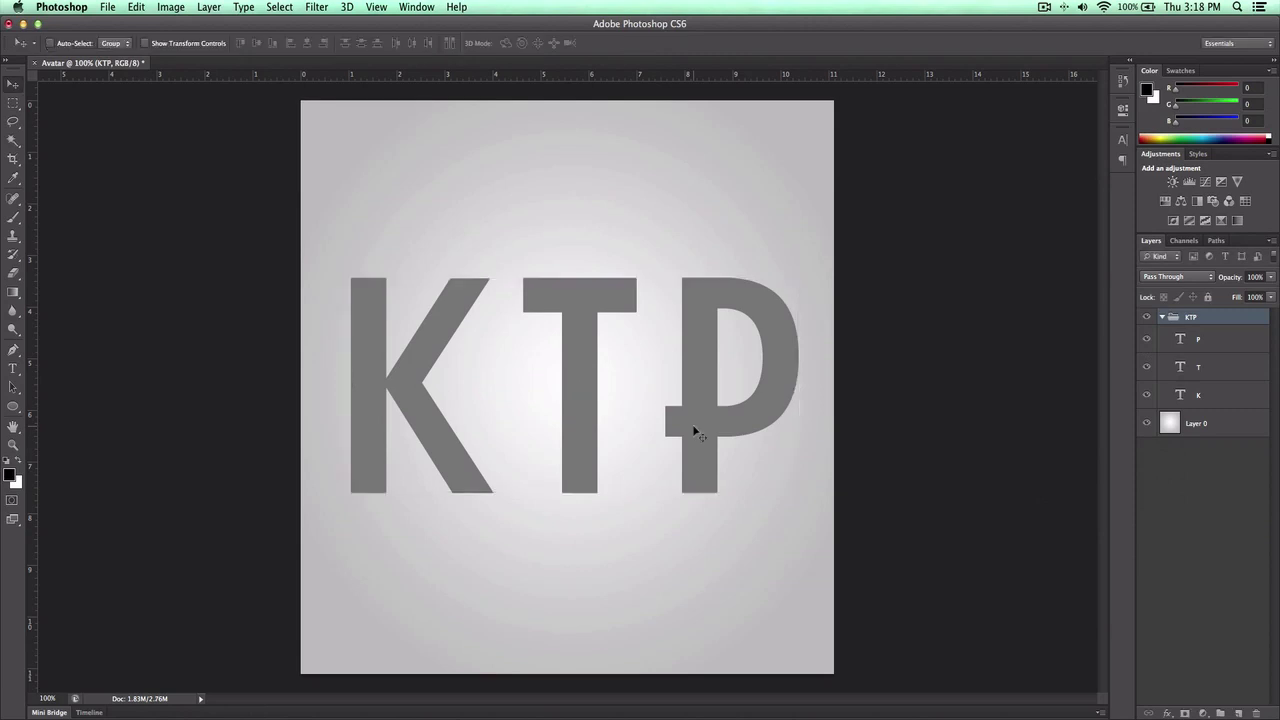
Examine how readable the KTP lettering is at small avatar sizes.
{"action": "key", "text": "super+minus"}
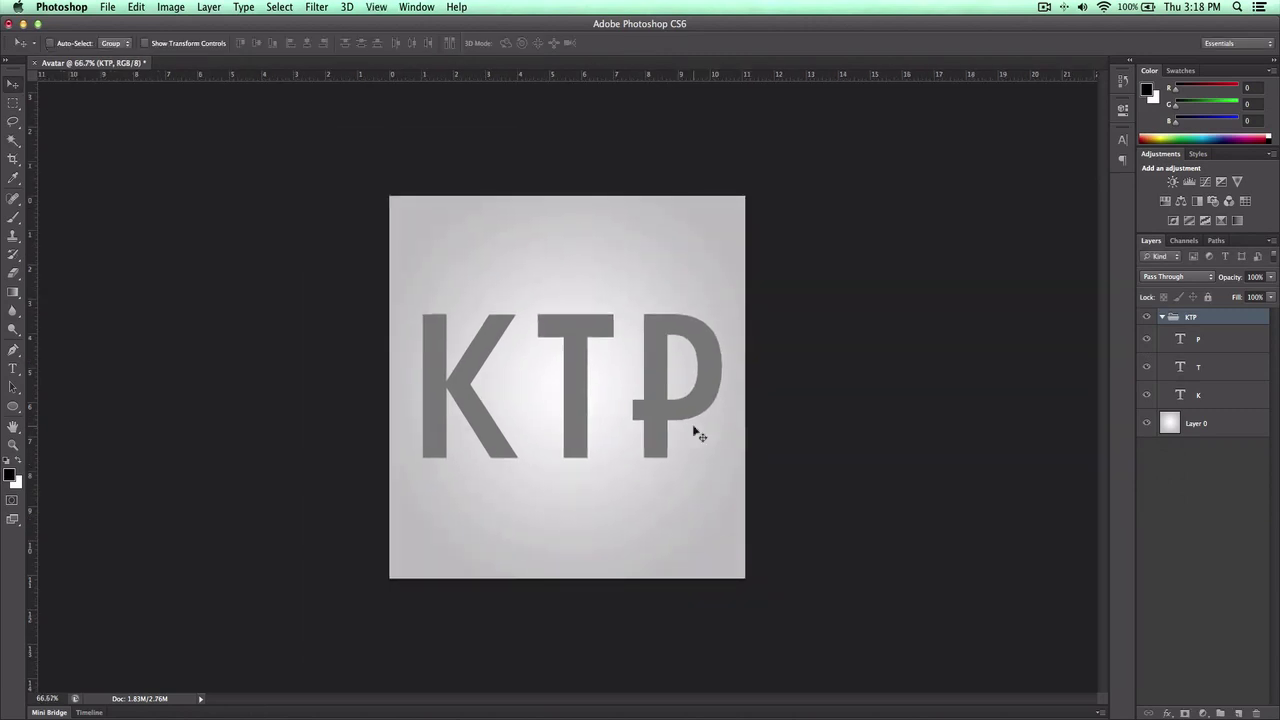
{"action": "key", "text": "super+minus"}
{"action": "key", "text": "super+minus"}
{"action": "key", "text": "super+minus"}
{"action": "key", "text": "super+minus"}
{"action": "key", "text": "super+minus"}
{"action": "key", "text": "super+minus"}
{"action": "key", "text": "super+minus"}
{"action": "key", "text": "super+minus"}
{"action": "key", "text": "super+plus"}
{"action": "key", "text": "super+plus"}
{"action": "key", "text": "super+plus"}
{"action": "key", "text": "super+plus"}
{"action": "key", "text": "super+plus"}
{"action": "key", "text": "super+plus"}
{"action": "key", "text": "super+plus"}
{"action": "key", "text": "super+plus"}
{"action": "key", "text": "t"}
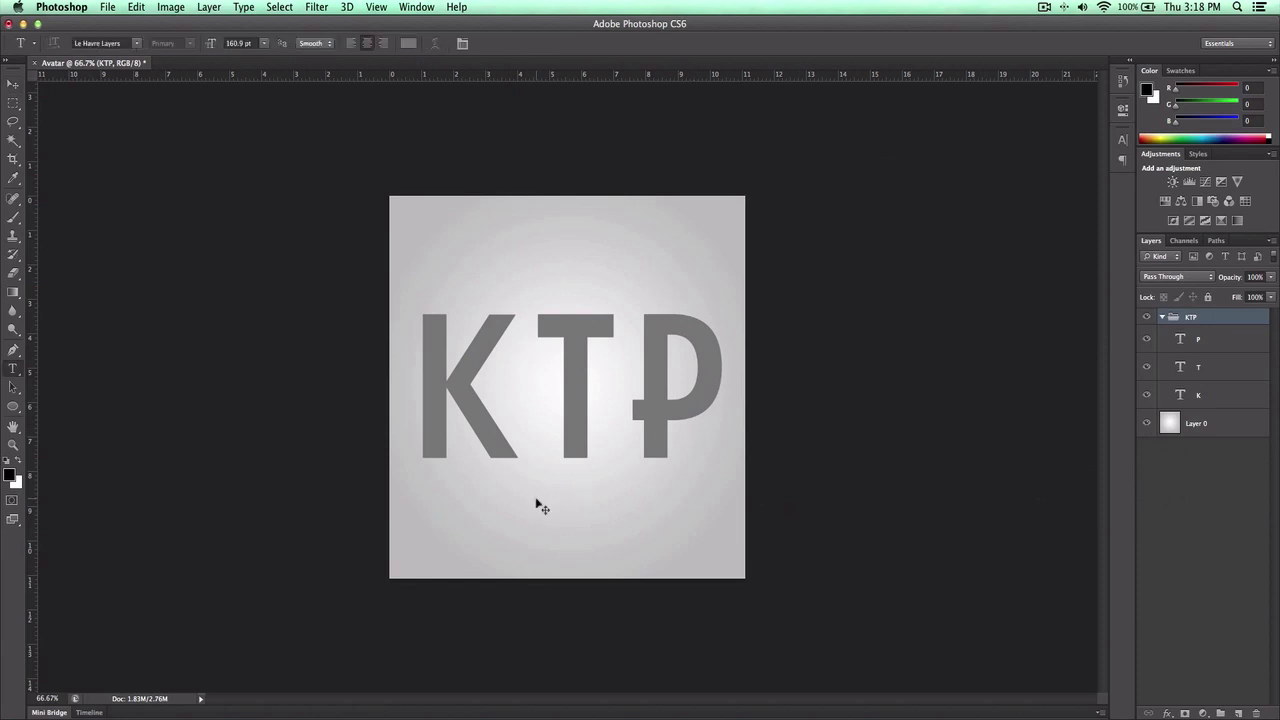
{"action": "key", "text": "super+plus"}
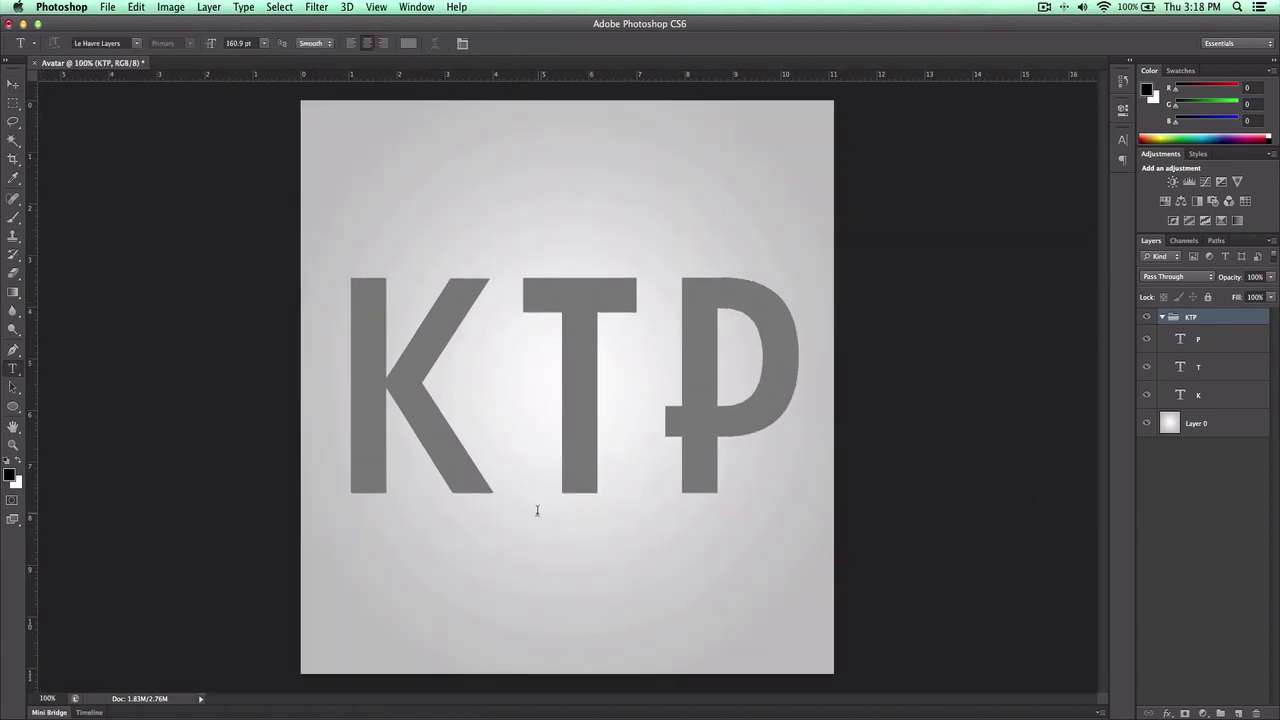
{"action": "left_click", "coordinate": [517, 532]}
{"action": "left_click", "coordinate": [554, 46]}
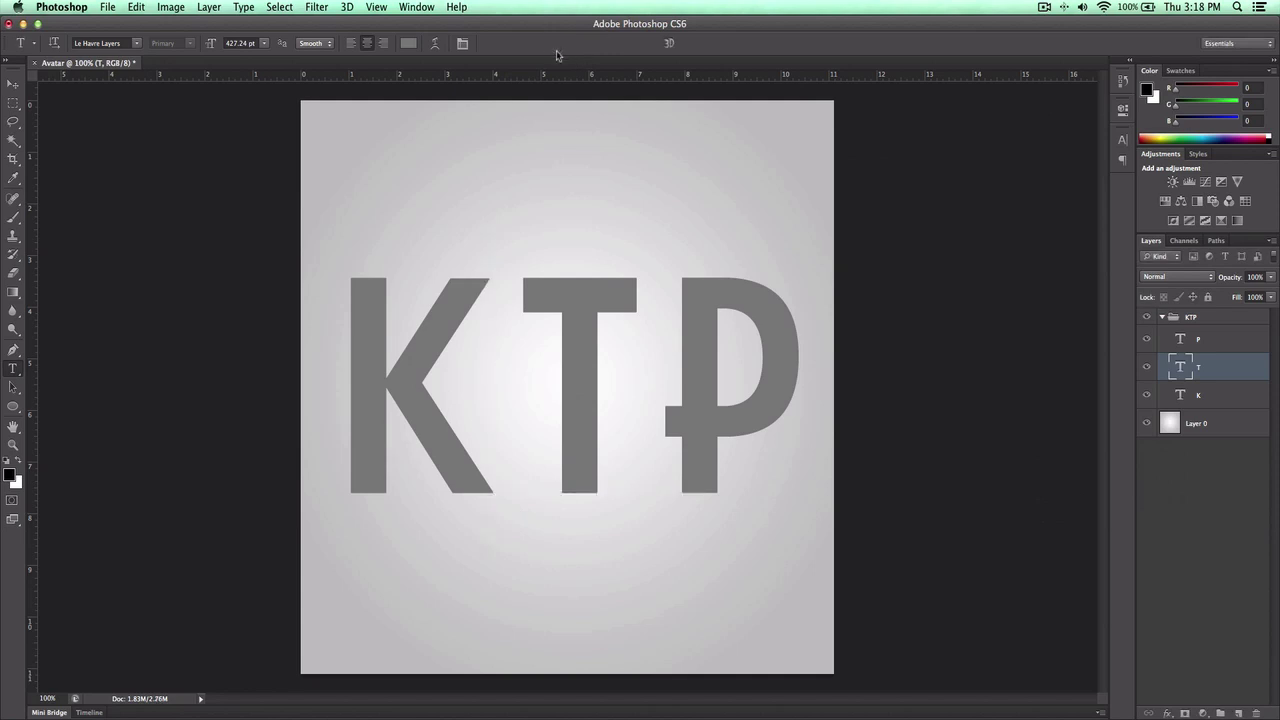
Check how the enlarged KTP initials read at thumbnail size compared with full size.
{"action": "key", "text": "super+minus"}
{"action": "key", "text": "super+minus"}
{"action": "key", "text": "super+minus"}
{"action": "key", "text": "super+minus"}
{"action": "key", "text": "super+minus"}
{"action": "key", "text": "super+minus"}
{"action": "key", "text": "super+minus"}
{"action": "key", "text": "super+minus"}
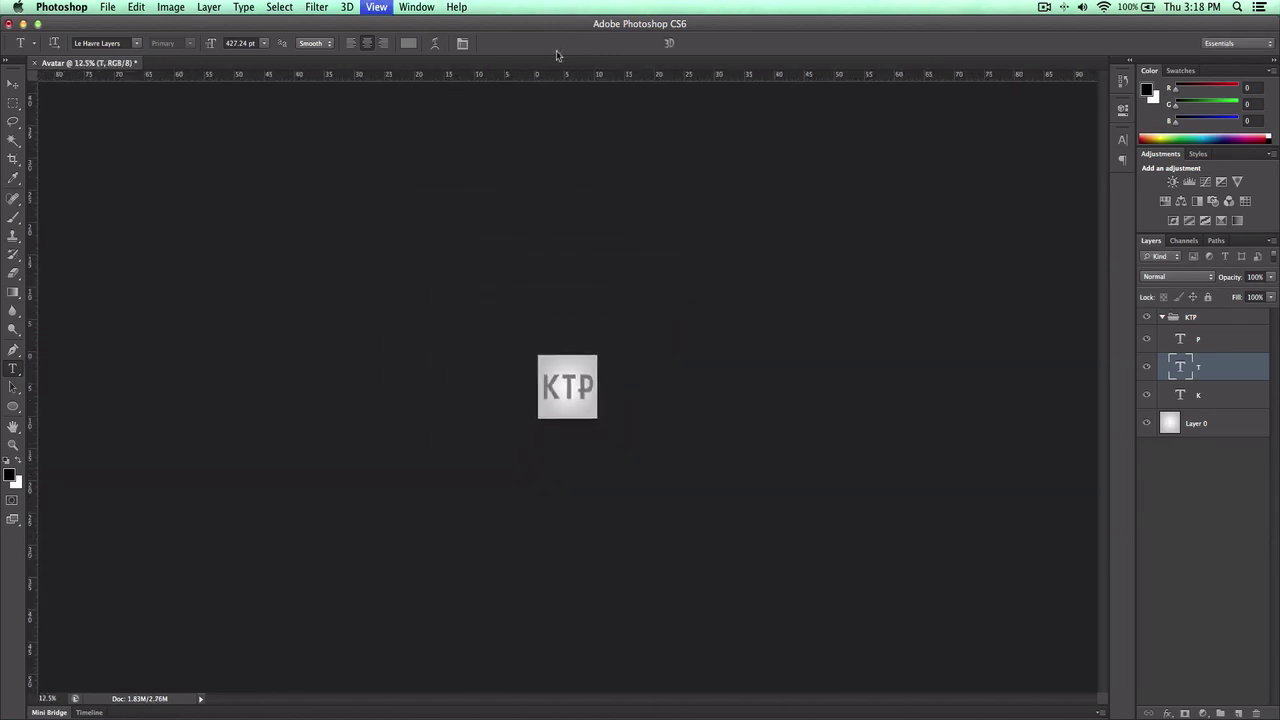
{"action": "key", "text": "super+minus"}
{"action": "key", "text": "super+plus"}
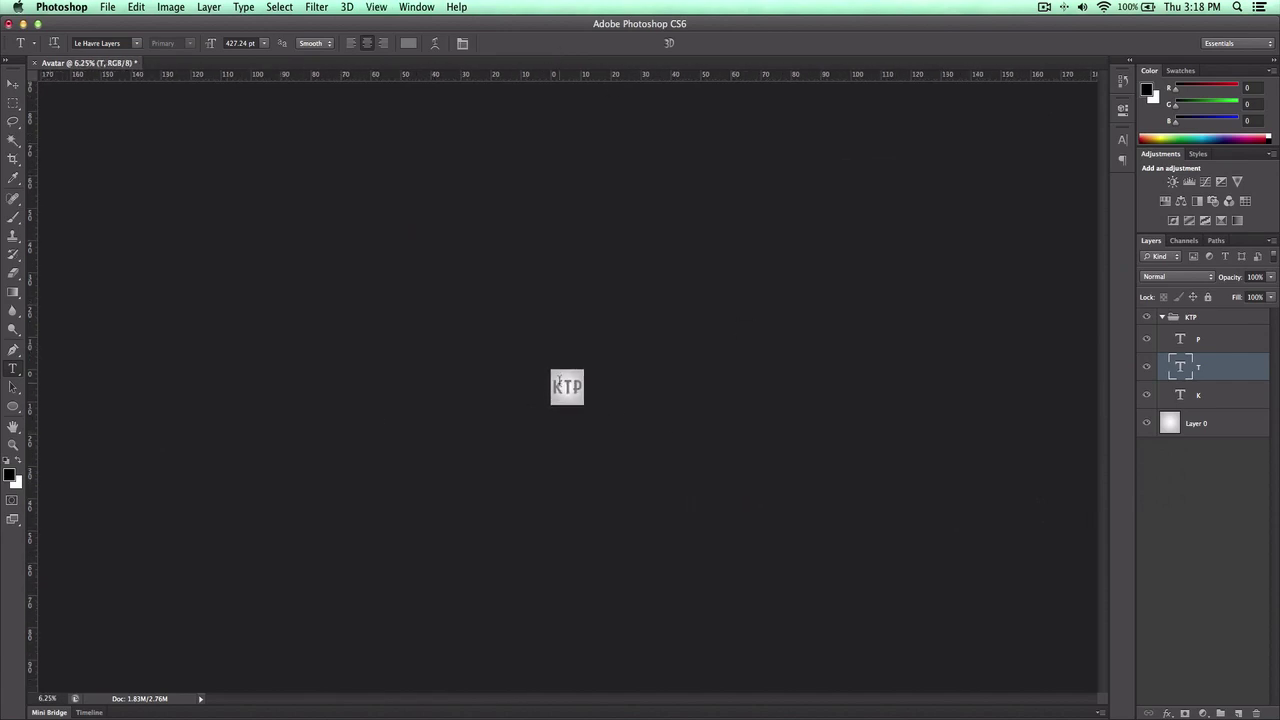
{"action": "key", "text": "super+plus"}
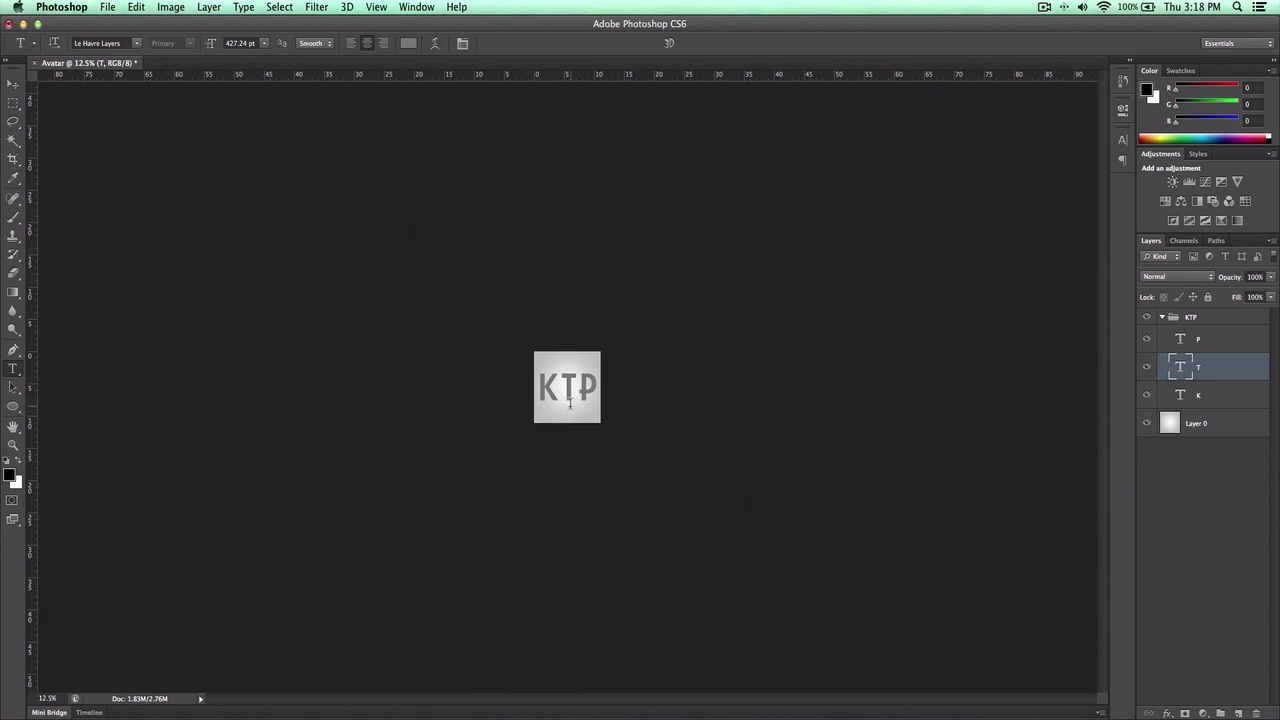
{"action": "key", "text": "super+plus"}
{"action": "key", "text": "super+plus"}
{"action": "key", "text": "super+plus"}
{"action": "key", "text": "super+plus"}
{"action": "key", "text": "super+plus"}
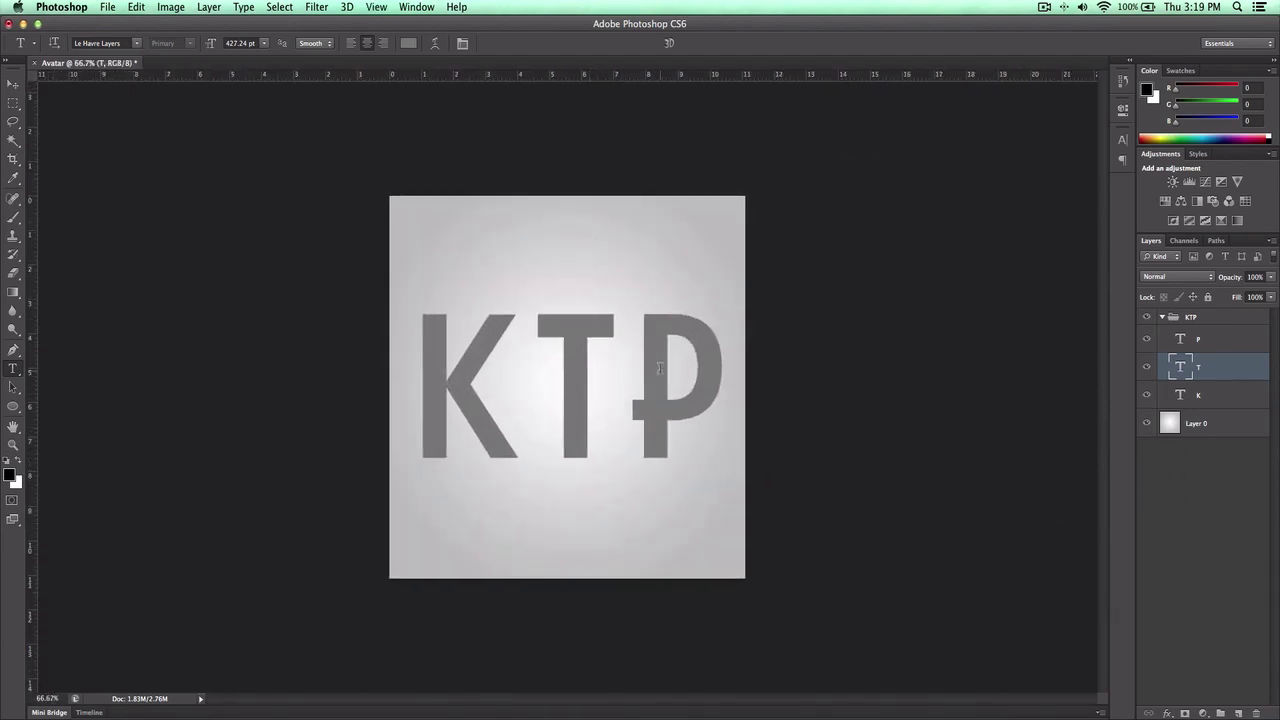
{"action": "key", "text": "super+plus"}
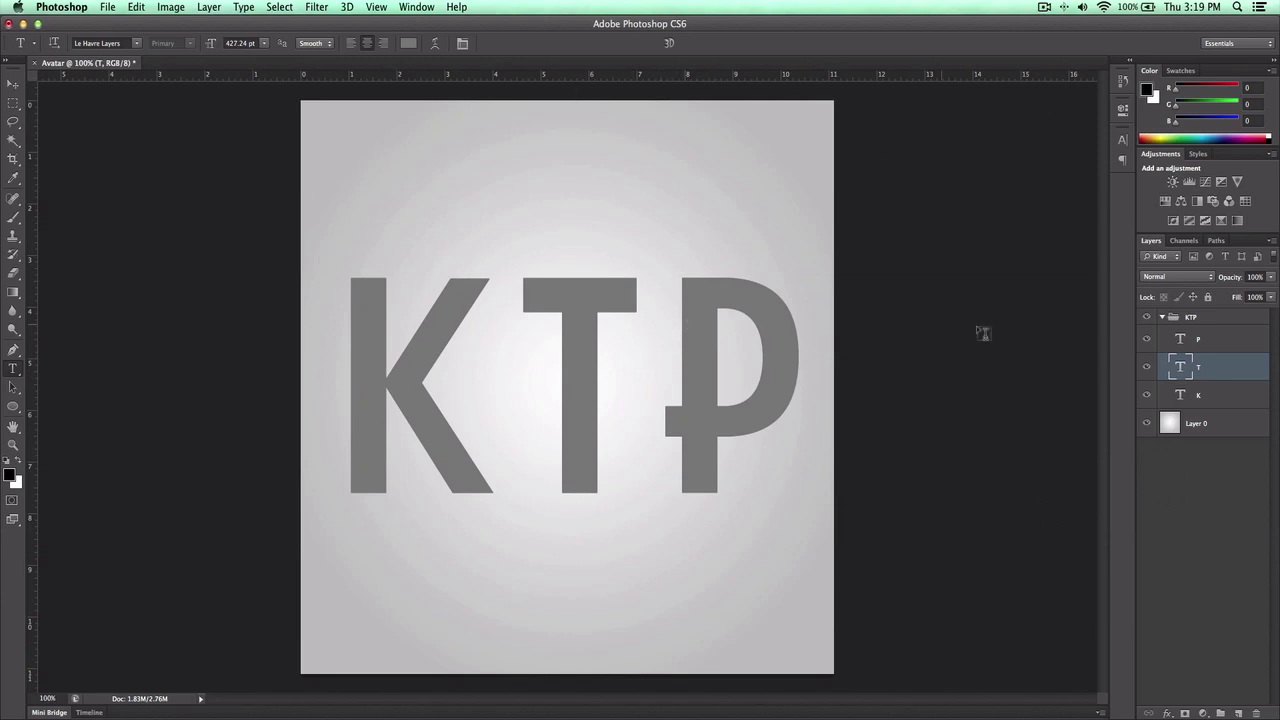
Add a Multiply drop shadow to the K layer with 19% opacity, 7 px distance and 8 px size.
{"action": "left_click", "coordinate": [1221, 398]}
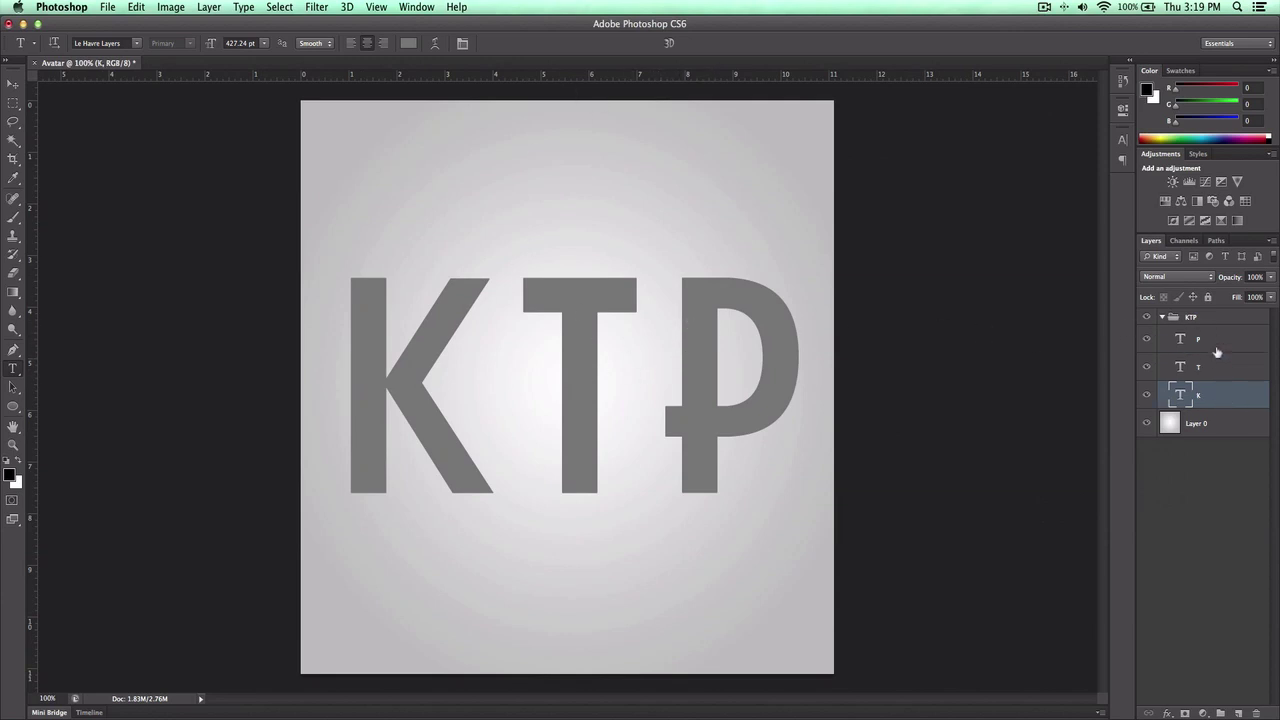
{"action": "double_click", "coordinate": [1228, 400]}
{"action": "left_click_drag", "start_coordinate": [985, 124], "coordinate": [985, 138]}
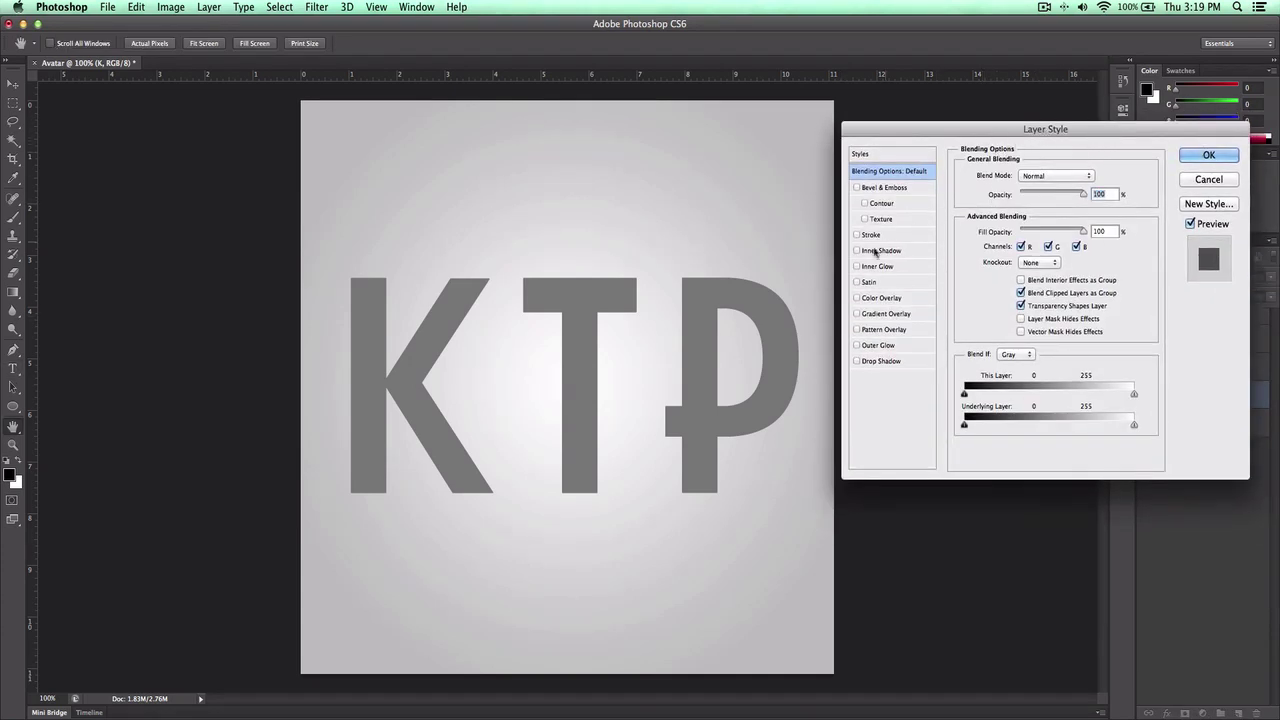
{"action": "left_click", "coordinate": [856, 361]}
{"action": "left_click", "coordinate": [888, 362]}
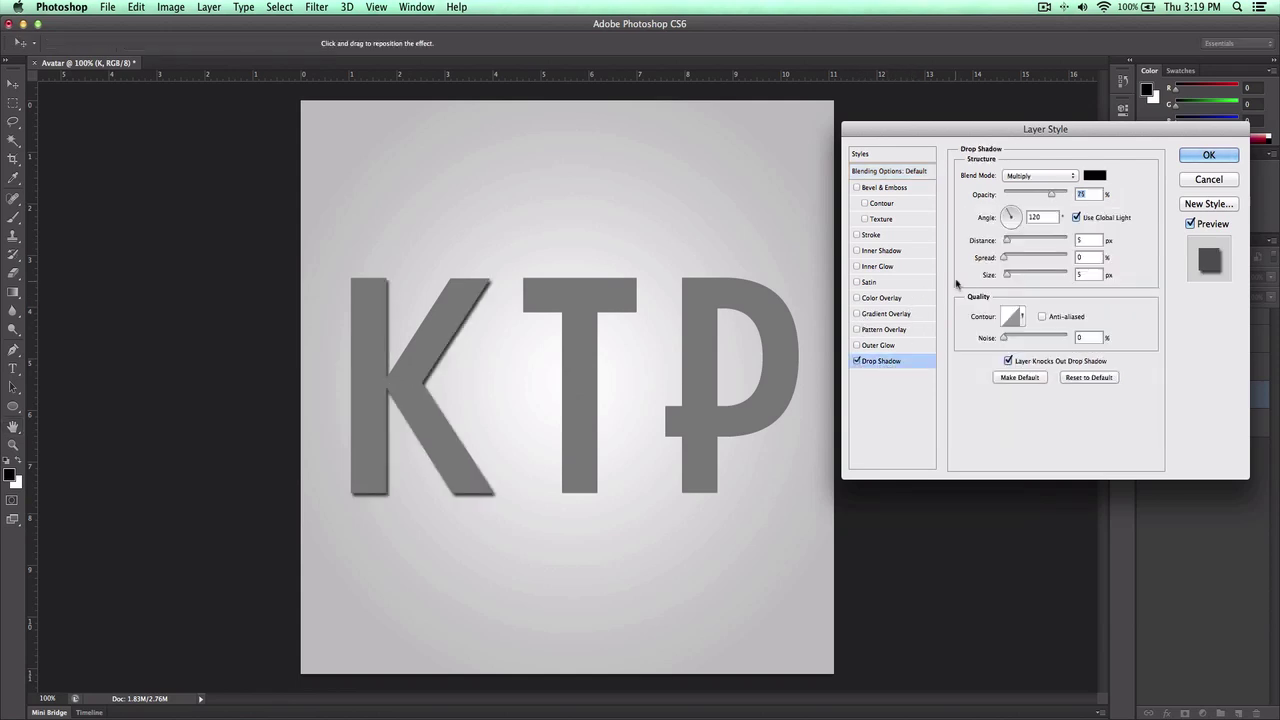
{"action": "mouse_move", "coordinate": [1032, 197]}
{"action": "left_mouse_down"}
{"action": "mouse_move", "coordinate": [1008, 196]}
{"action": "mouse_move", "coordinate": [1084, 194]}
{"action": "mouse_move", "coordinate": [1017, 198]}
{"action": "mouse_move", "coordinate": [1090, 181]}
{"action": "mouse_move", "coordinate": [1011, 198]}
{"action": "left_mouse_up"}
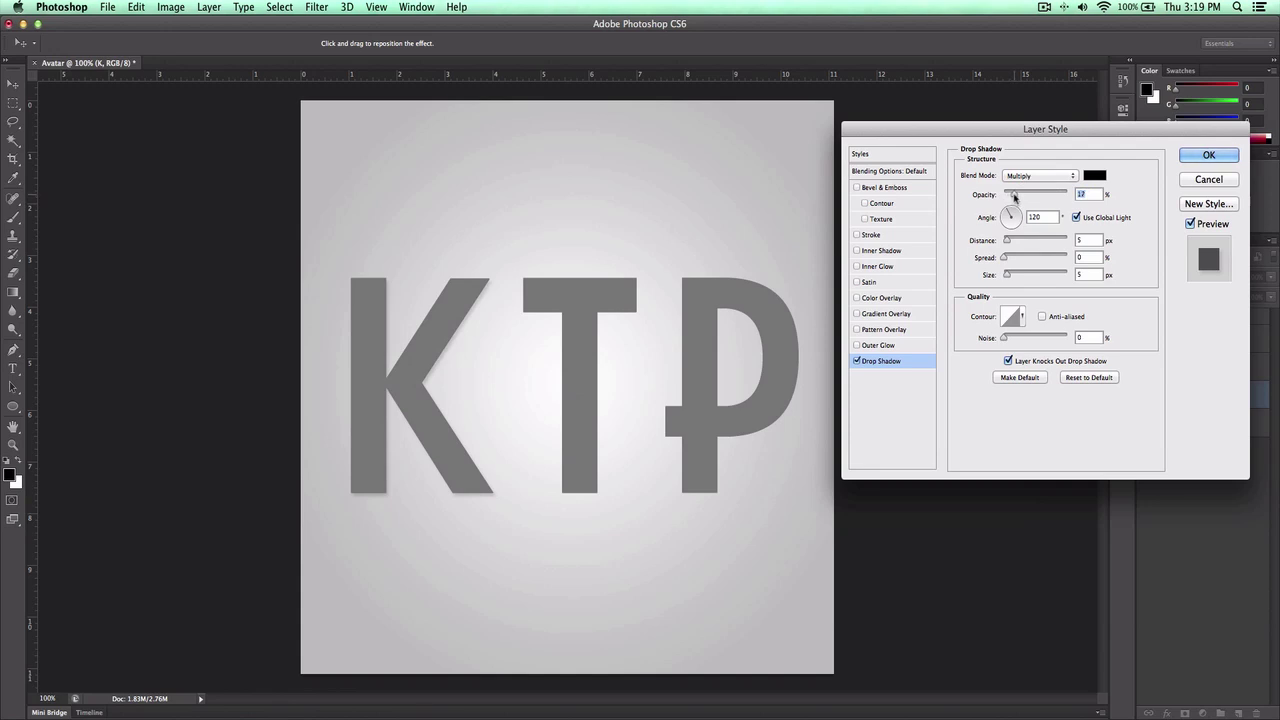
{"action": "left_click_drag", "start_coordinate": [1004, 245], "coordinate": [1007, 274]}
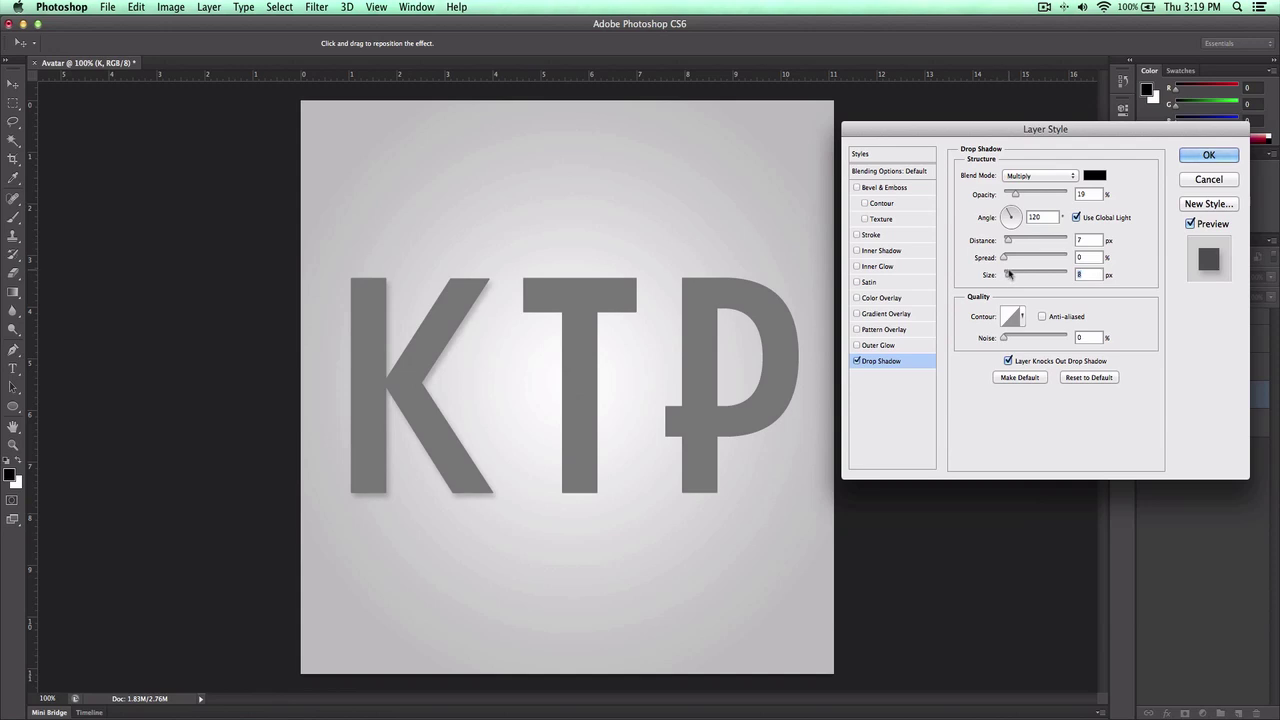
{"action": "left_click", "coordinate": [1209, 155]}
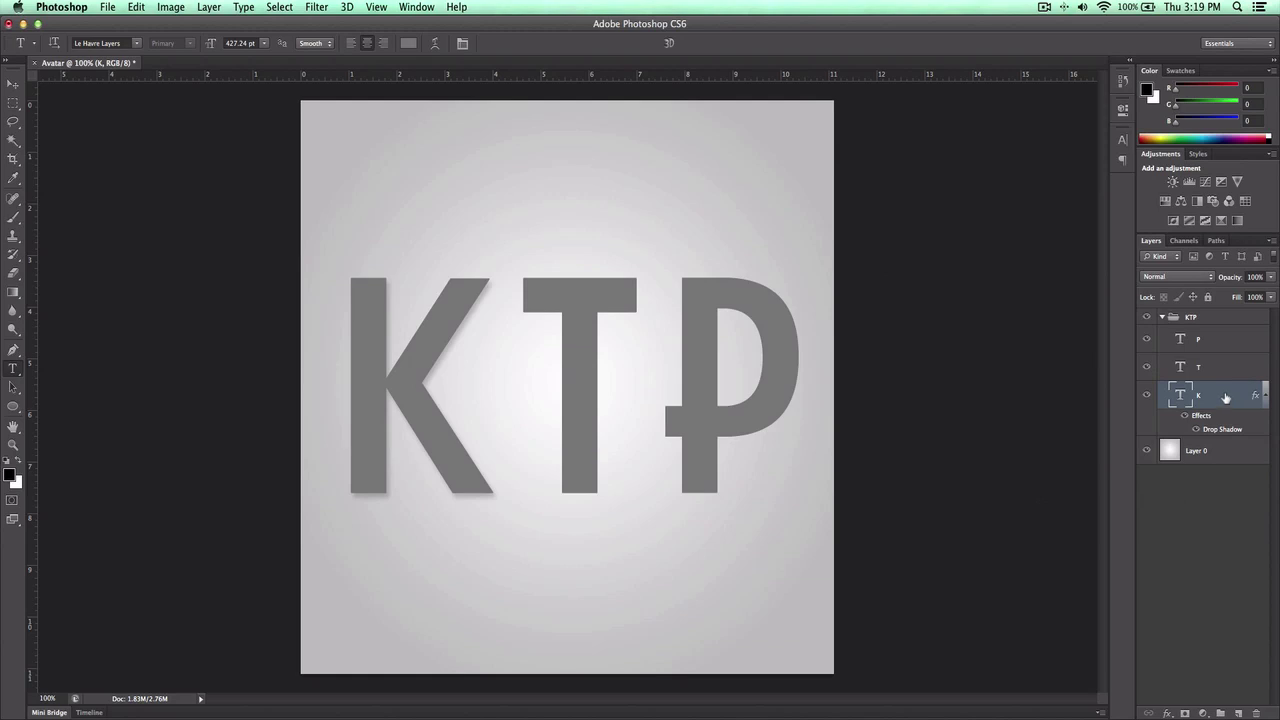
Copy the K layer's style and paste it onto the T and P layers.
{"action": "right_click", "coordinate": [1225, 403]}
{"action": "left_click", "coordinate": [1232, 418]}
{"action": "right_click", "coordinate": [1219, 396]}
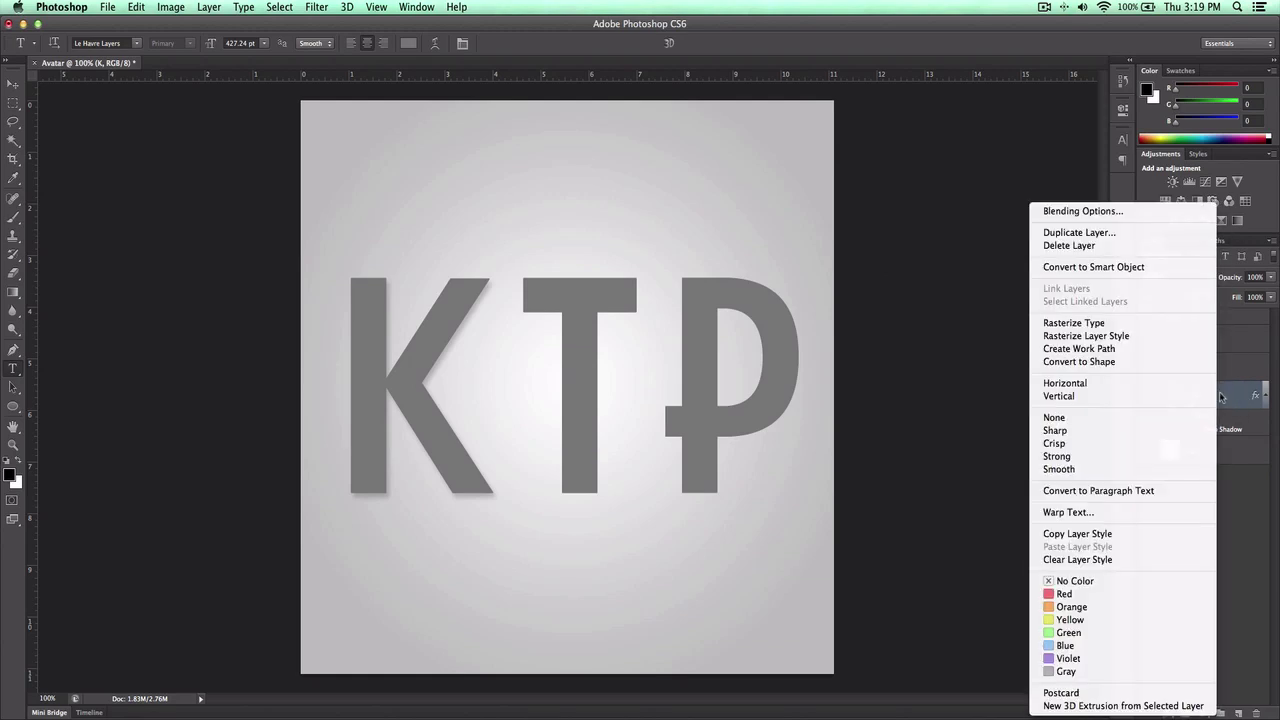
{"action": "left_click", "coordinate": [1100, 534]}
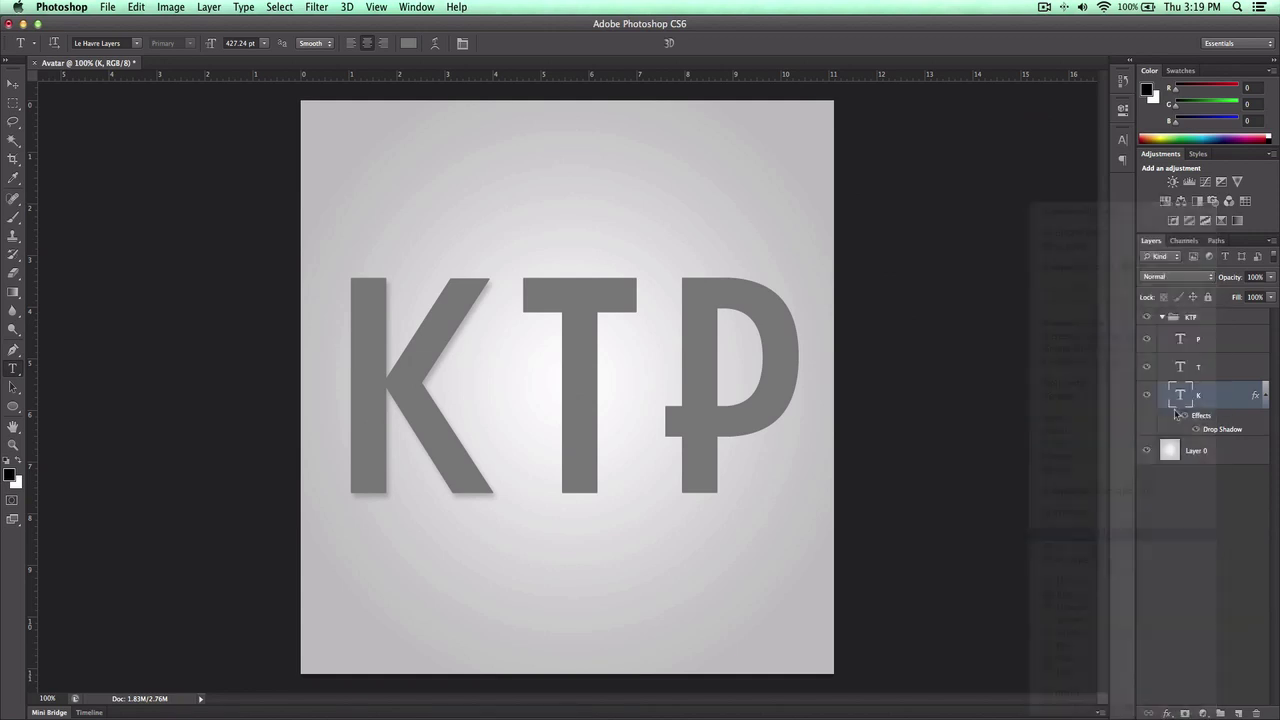
{"action": "left_click", "coordinate": [1225, 366]}
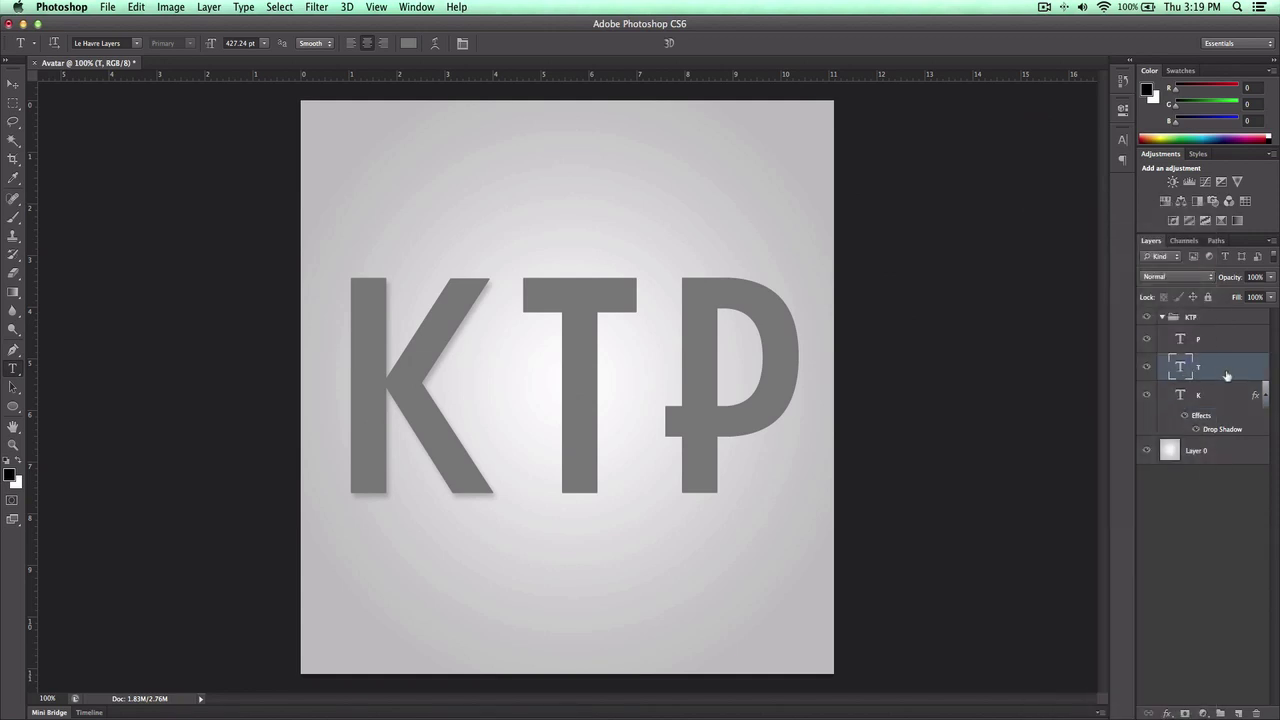
{"action": "right_click", "coordinate": [1227, 374]}
{"action": "left_click", "coordinate": [1180, 545]}
{"action": "left_click", "coordinate": [1228, 342]}
{"action": "right_click", "coordinate": [1232, 344]}
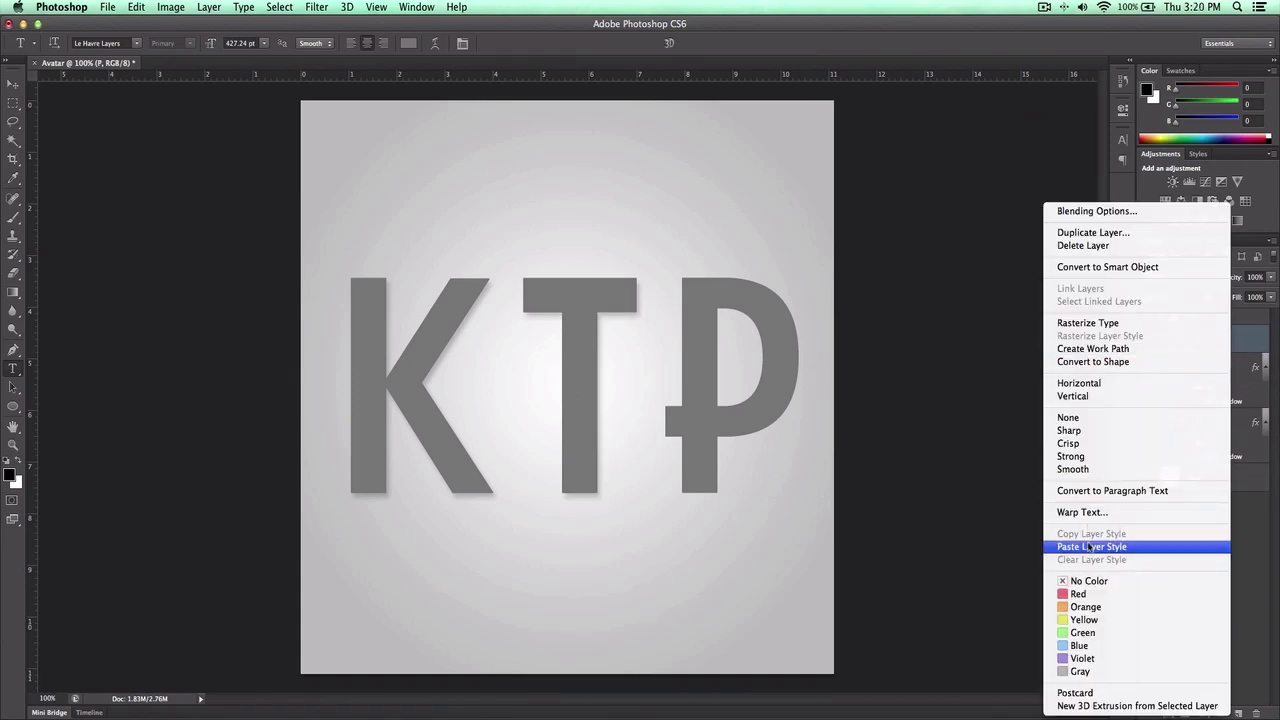
{"action": "left_click", "coordinate": [1091, 546]}
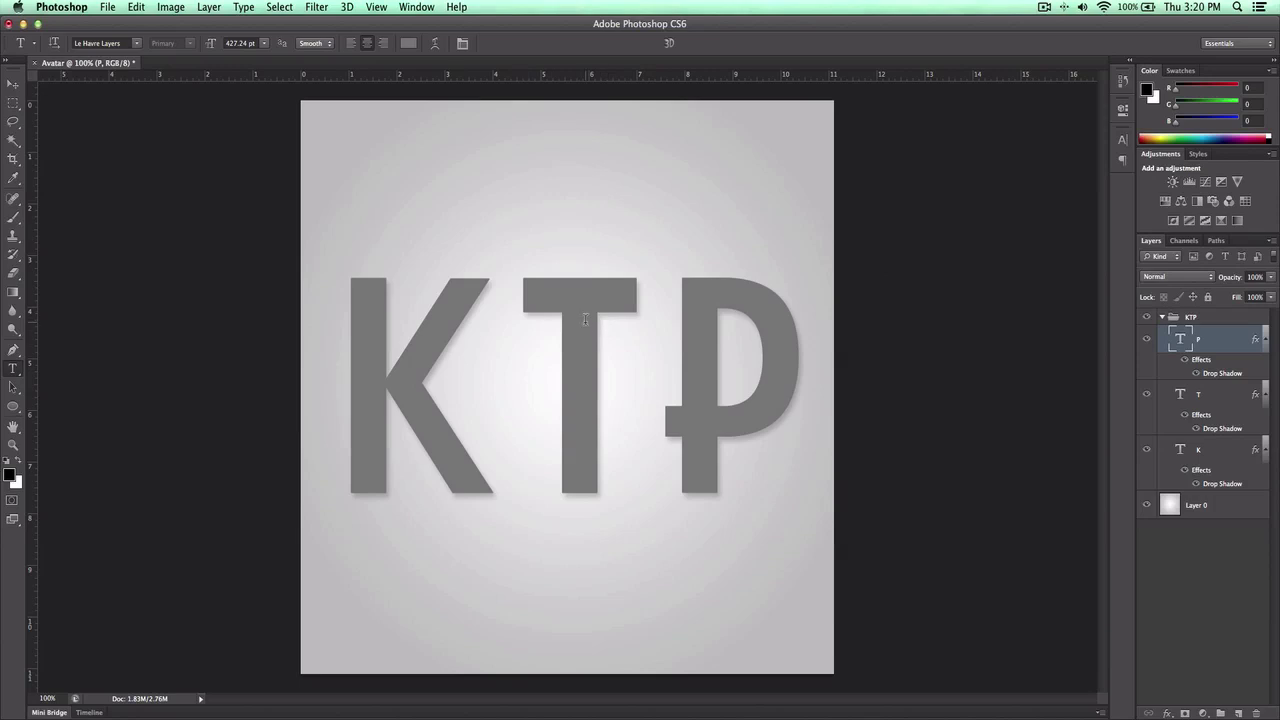
Collapse the effects lists of the P, T and K layers.
{"action": "left_click", "coordinate": [1266, 340]}
{"action": "left_click", "coordinate": [1265, 368]}
{"action": "left_click", "coordinate": [1266, 396]}
{"action": "left_click", "coordinate": [1266, 396]}
{"action": "left_click", "coordinate": [1266, 396]}
{"action": "left_click", "coordinate": [1266, 396]}
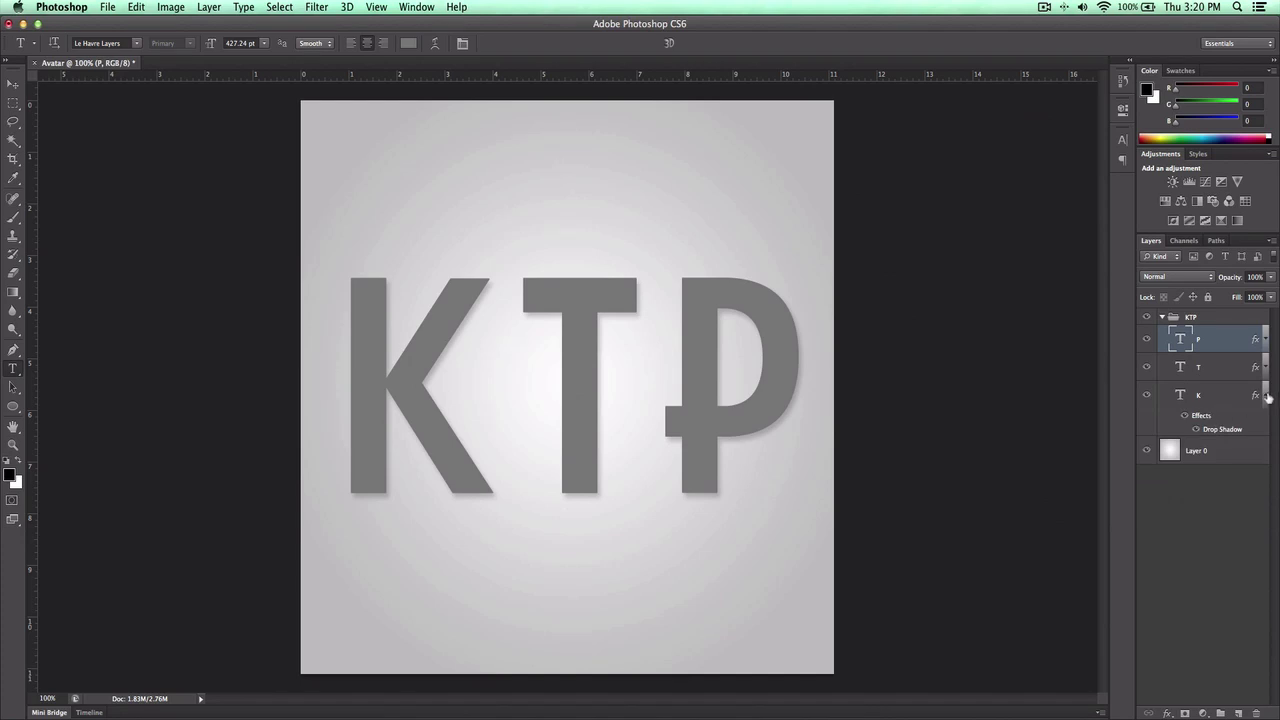
{"action": "left_click", "coordinate": [1266, 396]}
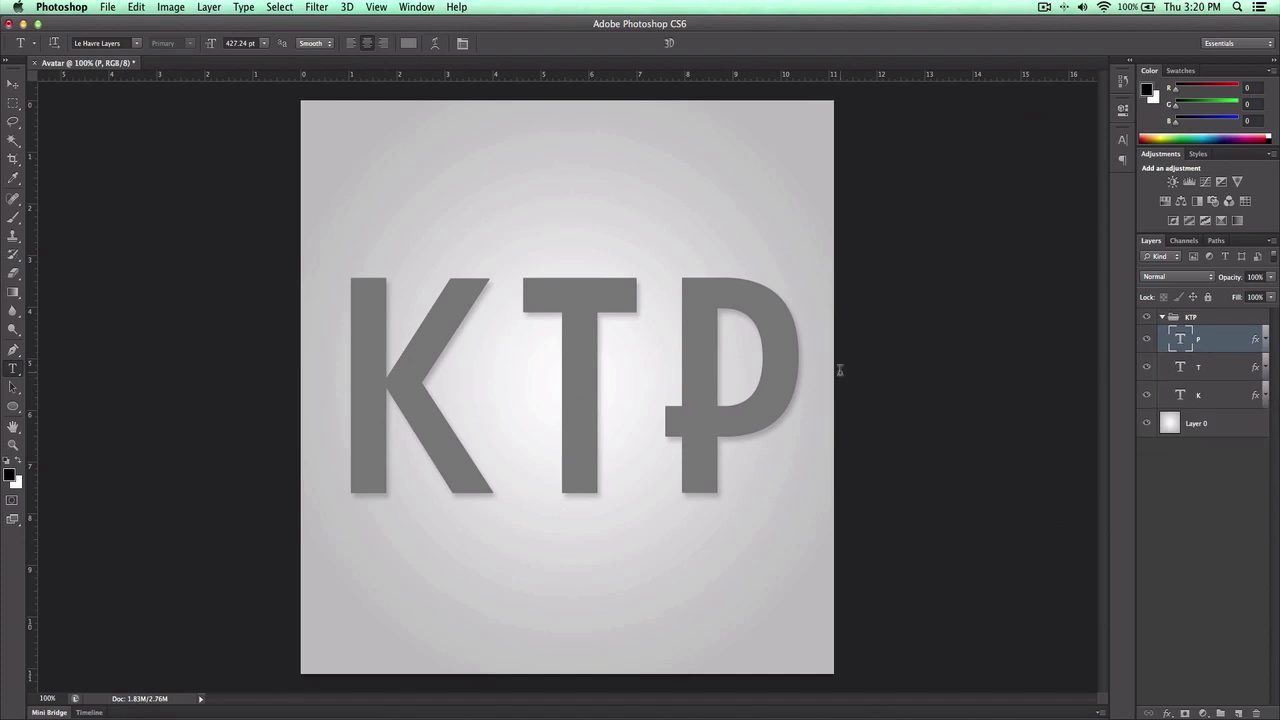
Examine how the shadowed KTP letters look at small avatar sizes and at full size.
{"action": "key", "text": "super+minus"}
{"action": "key", "text": "super+minus"}
{"action": "key", "text": "super+minus"}
{"action": "key", "text": "super+minus"}
{"action": "key", "text": "super+minus"}
{"action": "key", "text": "super+minus"}
{"action": "key", "text": "super+minus"}
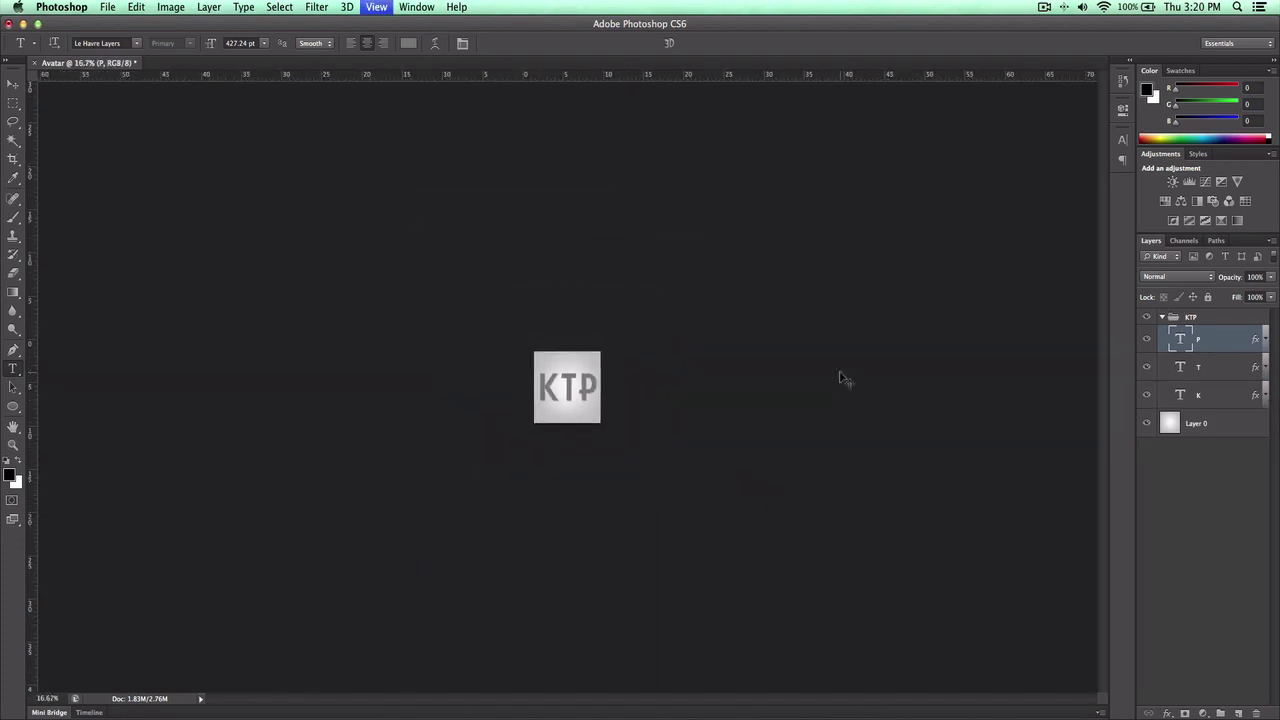
{"action": "key", "text": "super+plus"}
{"action": "key", "text": "super+plus"}
{"action": "key", "text": "super+plus"}
{"action": "key", "text": "super+plus"}
{"action": "key", "text": "super+plus"}
{"action": "key", "text": "super+plus"}
{"action": "key", "text": "super+plus"}
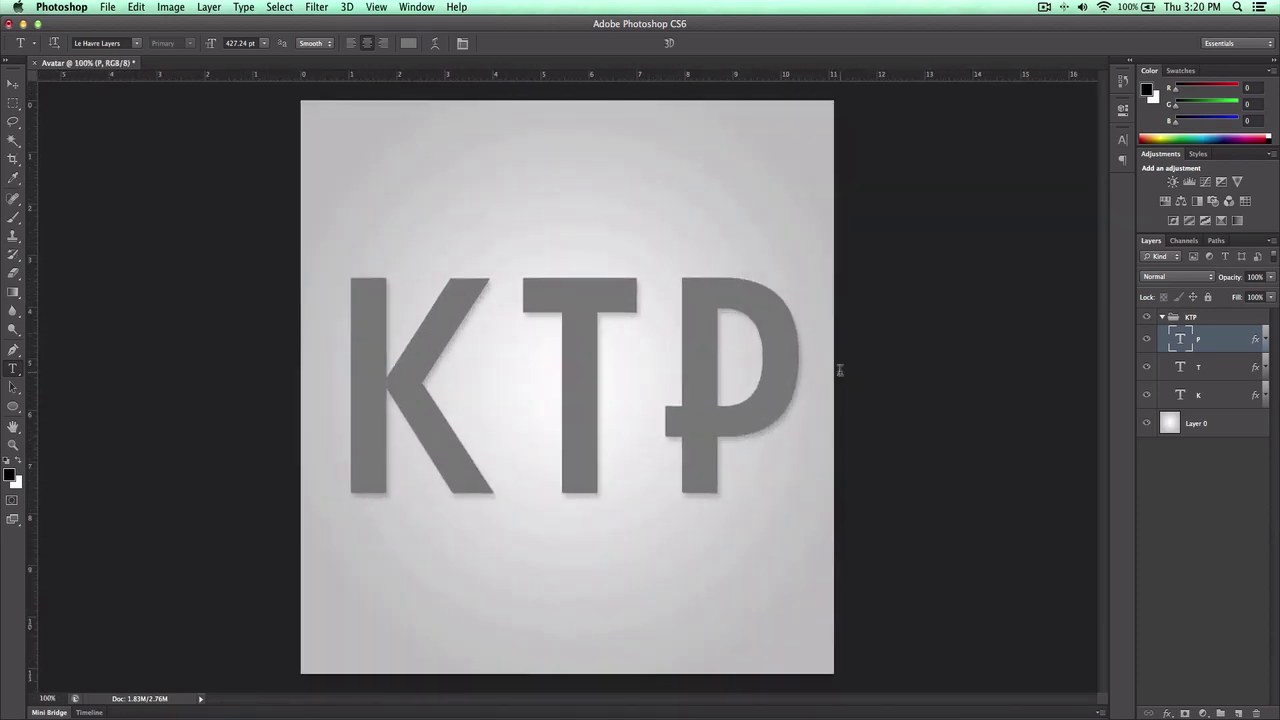
Move the K and the P inward so both letters sit close to the T.
{"action": "left_click", "coordinate": [1216, 395]}
{"action": "key", "text": "v"}
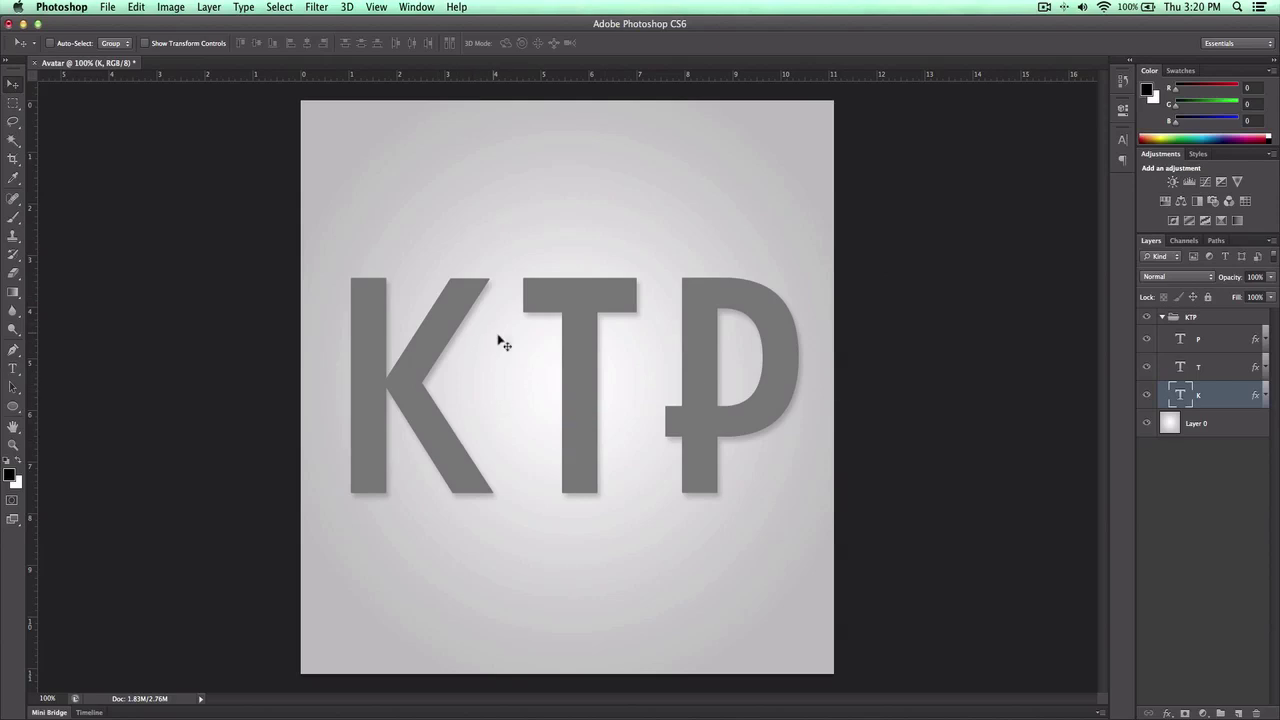
{"action": "left_click_drag", "start_coordinate": [428, 425], "coordinate": [457, 420]}
{"action": "left_click", "coordinate": [1214, 347]}
{"action": "left_click_drag", "start_coordinate": [731, 393], "coordinate": [692, 400]}
Shift the K and the P further inward until both overlap the ends of the T's crossbar.
{"action": "left_click", "coordinate": [1212, 396]}
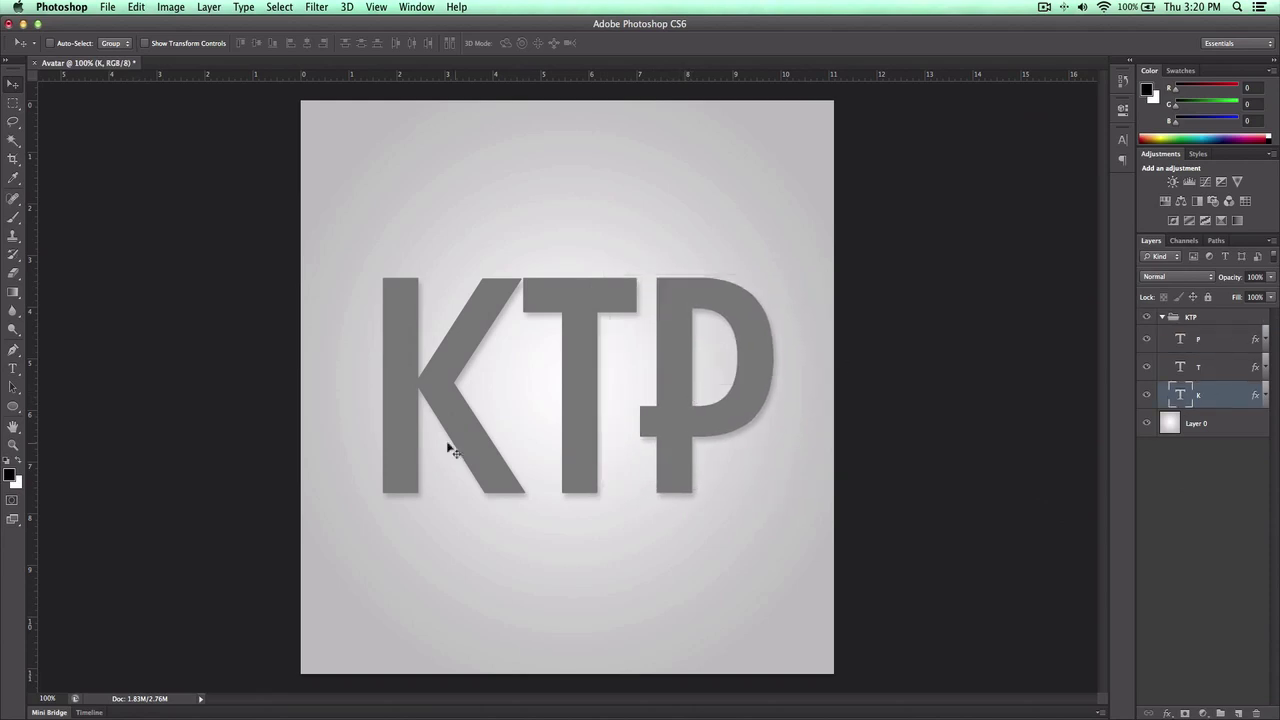
{"action": "left_click_drag", "start_coordinate": [421, 383], "coordinate": [451, 381]}
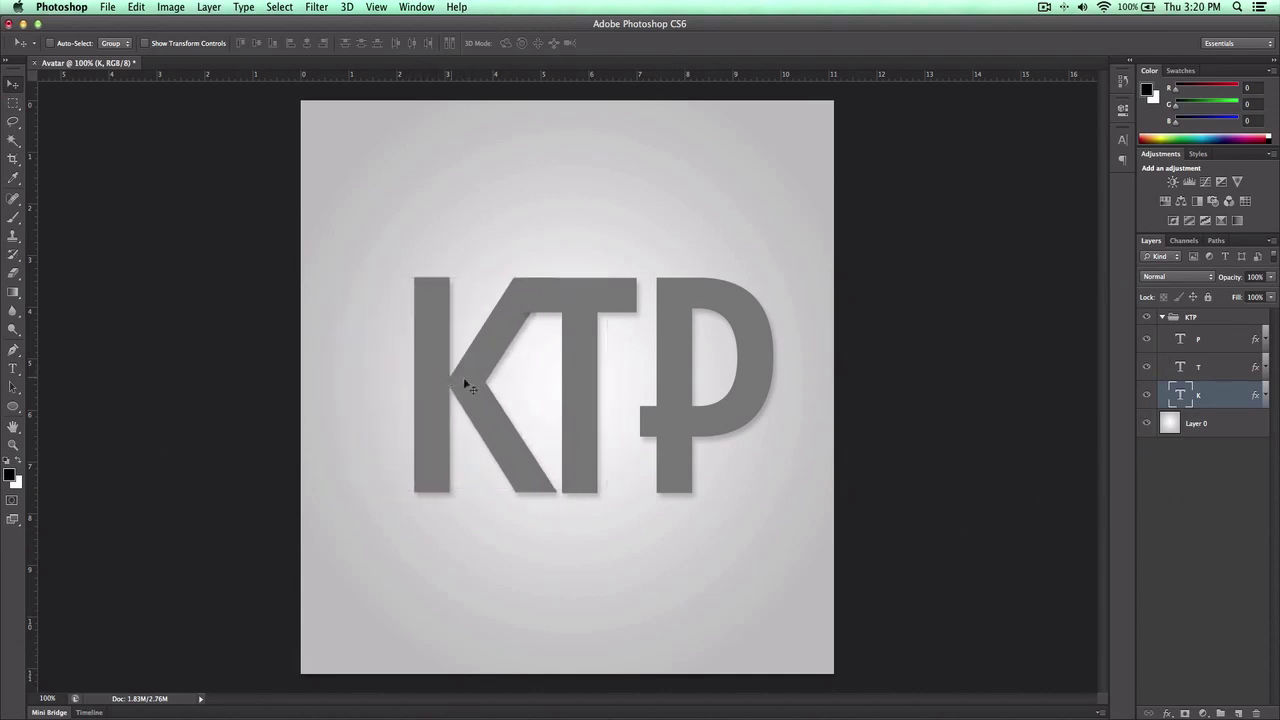
{"action": "left_click", "coordinate": [1208, 350]}
{"action": "left_click_drag", "start_coordinate": [680, 405], "coordinate": [648, 407]}
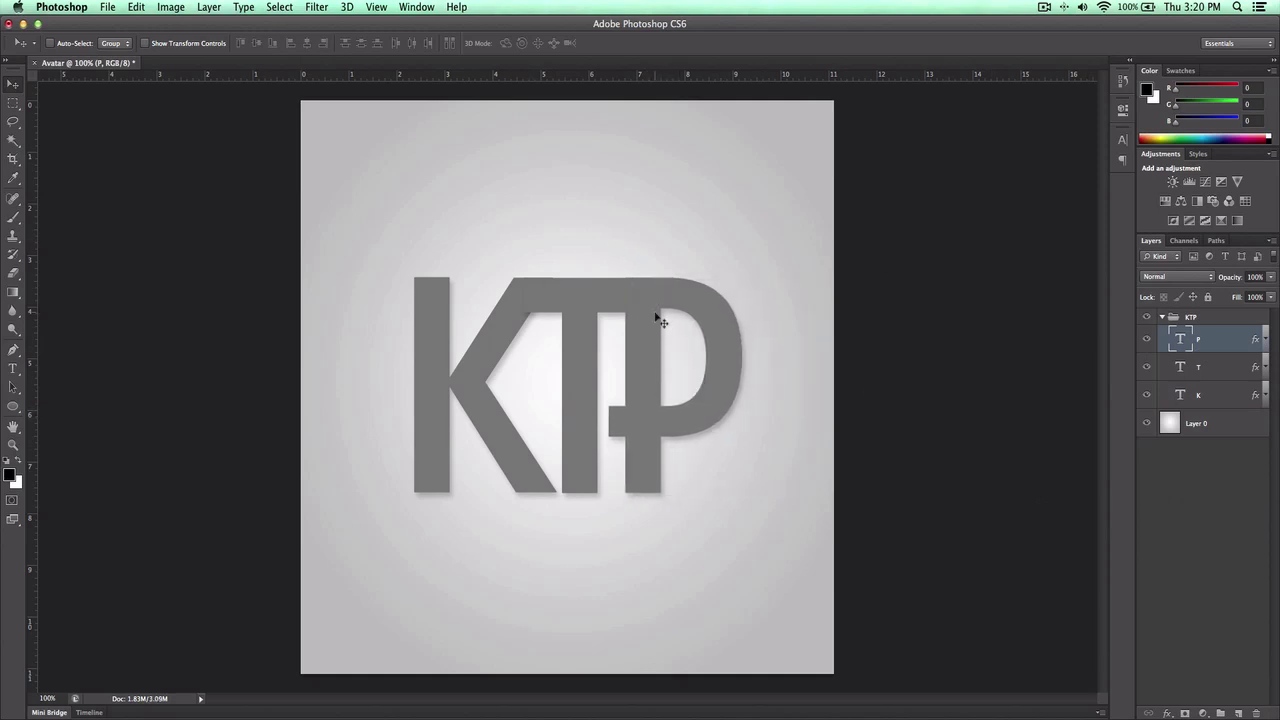
Move the P further left until its small side bar overlaps the T's stem, leaving a narrow gap between the stems.
{"action": "key", "text": "super+minus"}
{"action": "key", "text": "super+minus"}
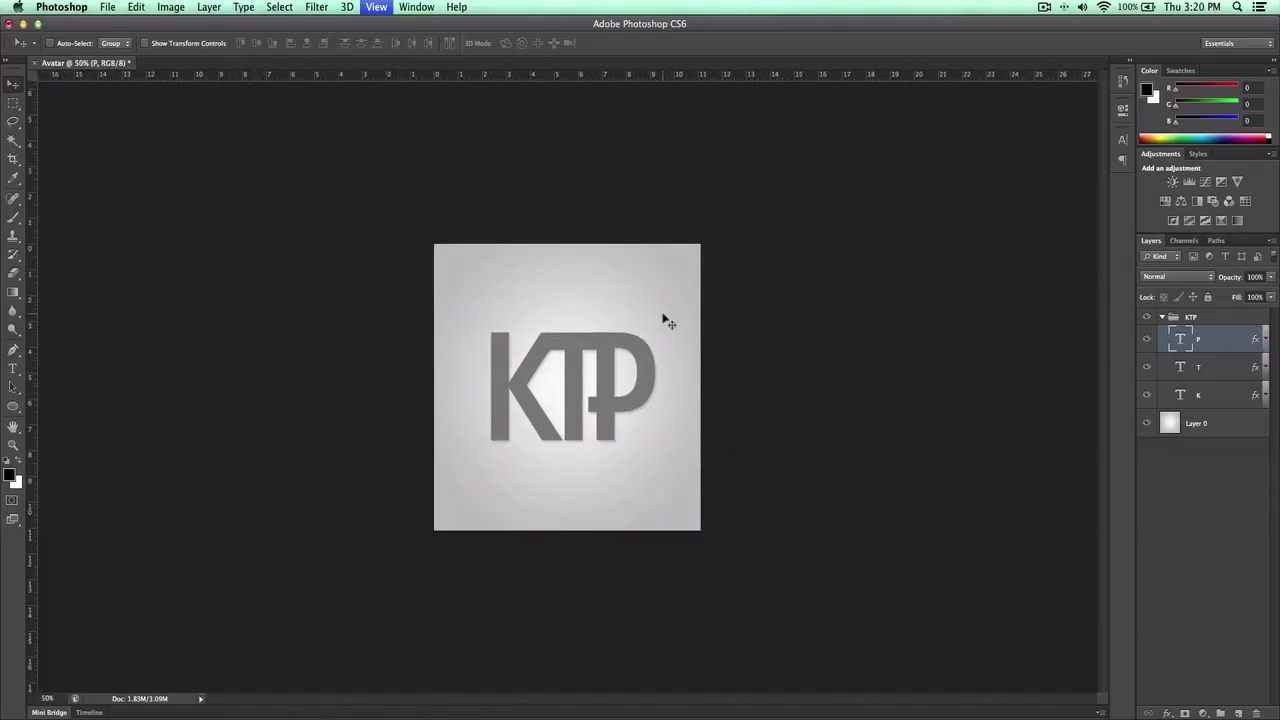
{"action": "key", "text": "super+plus"}
{"action": "key", "text": "super+plus"}
{"action": "mouse_move", "coordinate": [654, 329]}
{"action": "left_mouse_down"}
{"action": "mouse_move", "coordinate": [633, 321]}
{"action": "mouse_move", "coordinate": [630, 333]}
{"action": "left_mouse_up"}
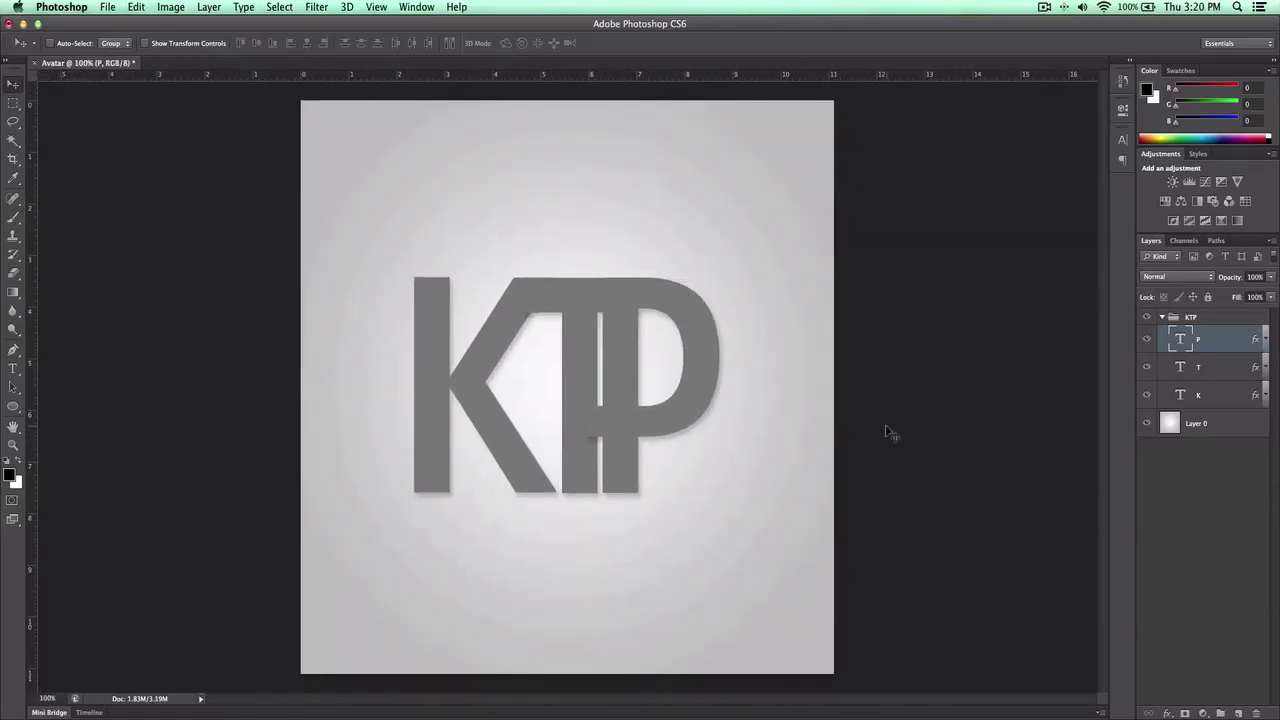
Compare the P layer with and without its drop shadow where it overlaps the T.
{"action": "key", "text": "super+plus"}
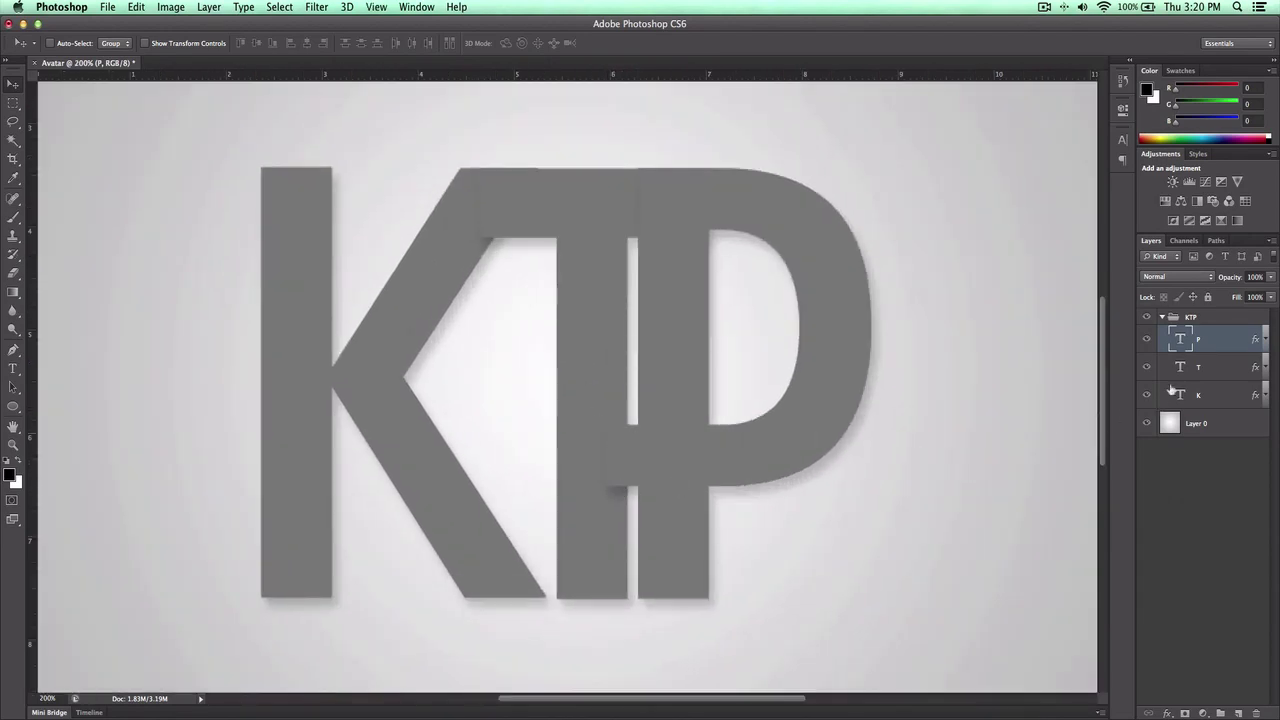
{"action": "double_click", "coordinate": [1198, 342]}
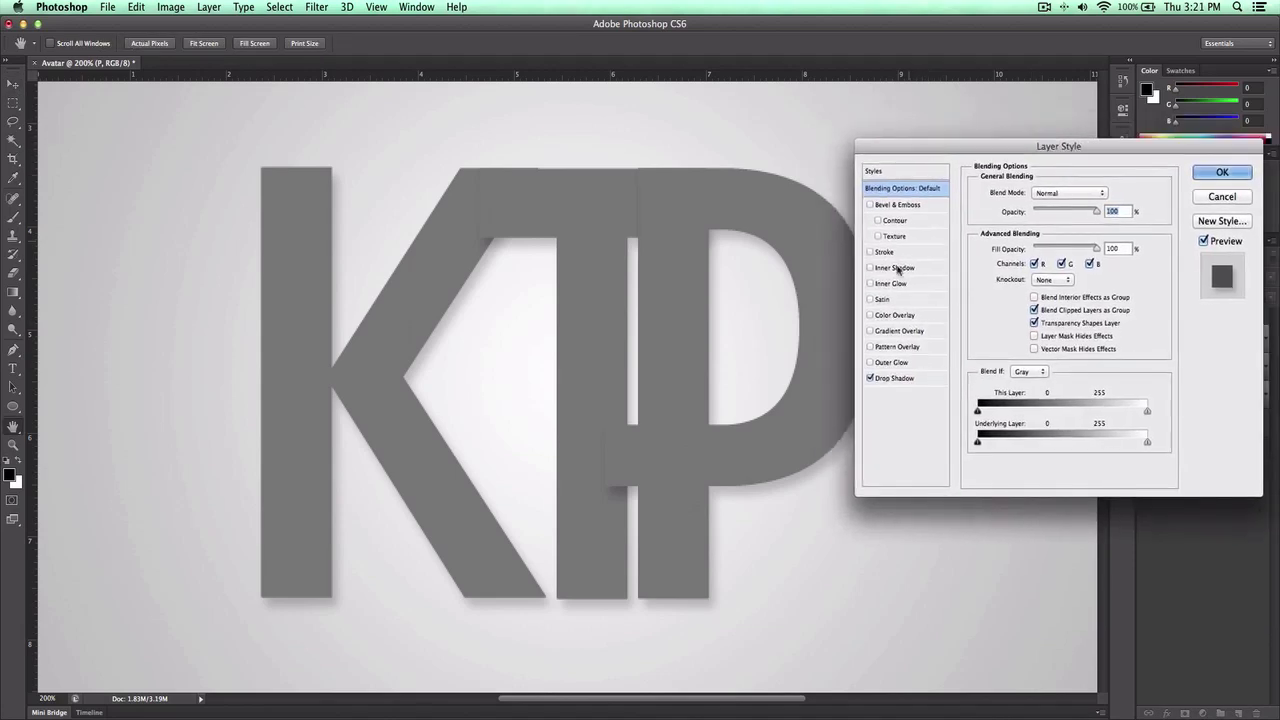
{"action": "left_click", "coordinate": [870, 378]}
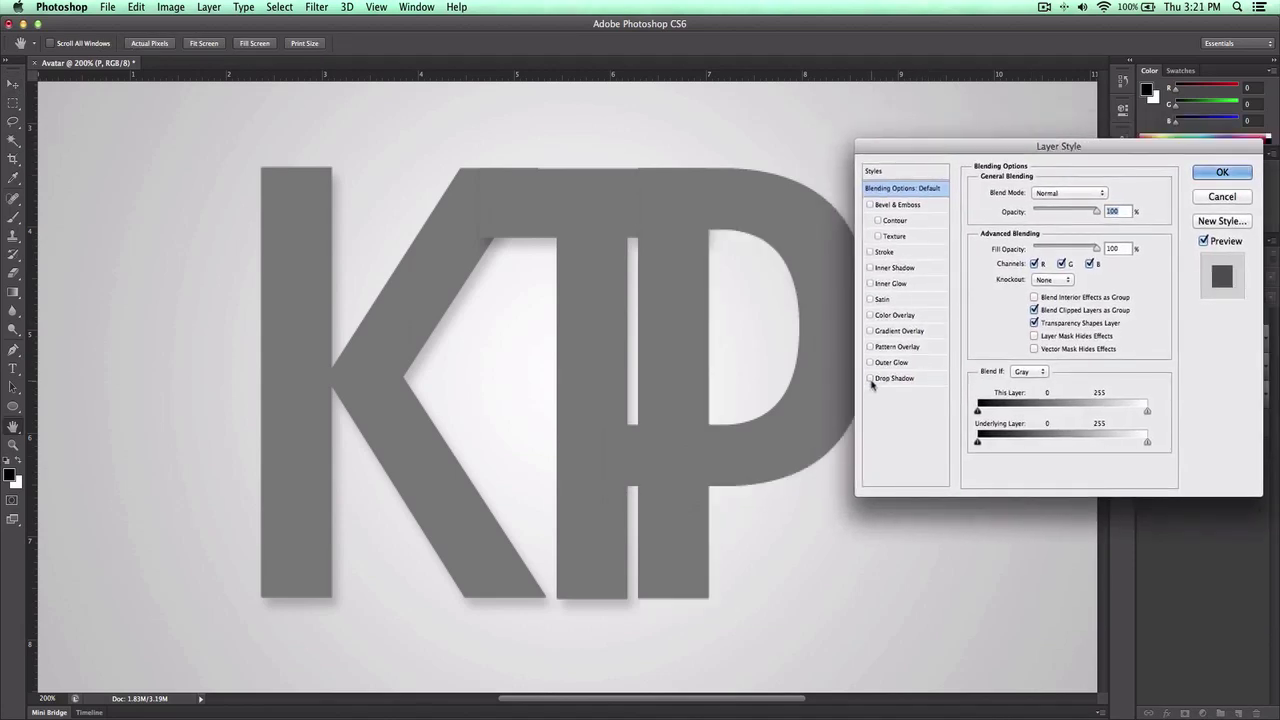
{"action": "left_click", "coordinate": [870, 378]}
{"action": "left_click", "coordinate": [870, 378]}
{"action": "left_click", "coordinate": [870, 378]}
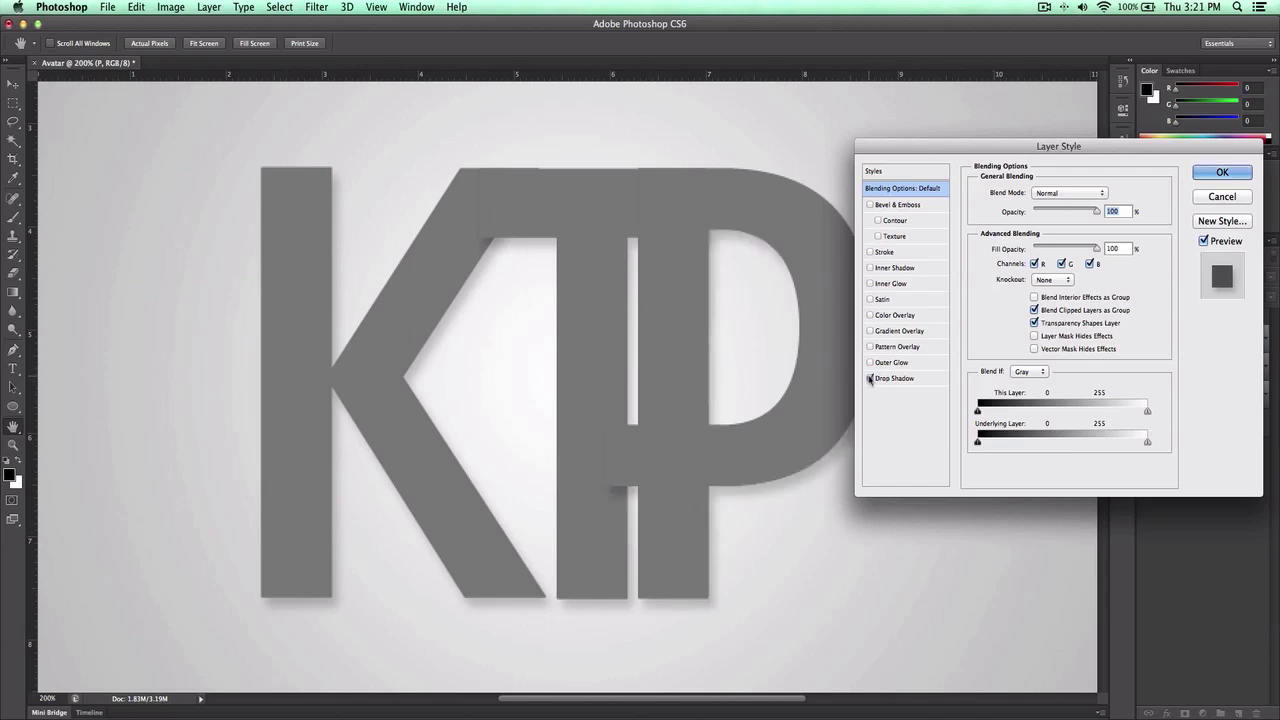
Set the drop shadow's global light angle to 116° and turn off the drop shadow on the P layer.
{"action": "left_click", "coordinate": [895, 378]}
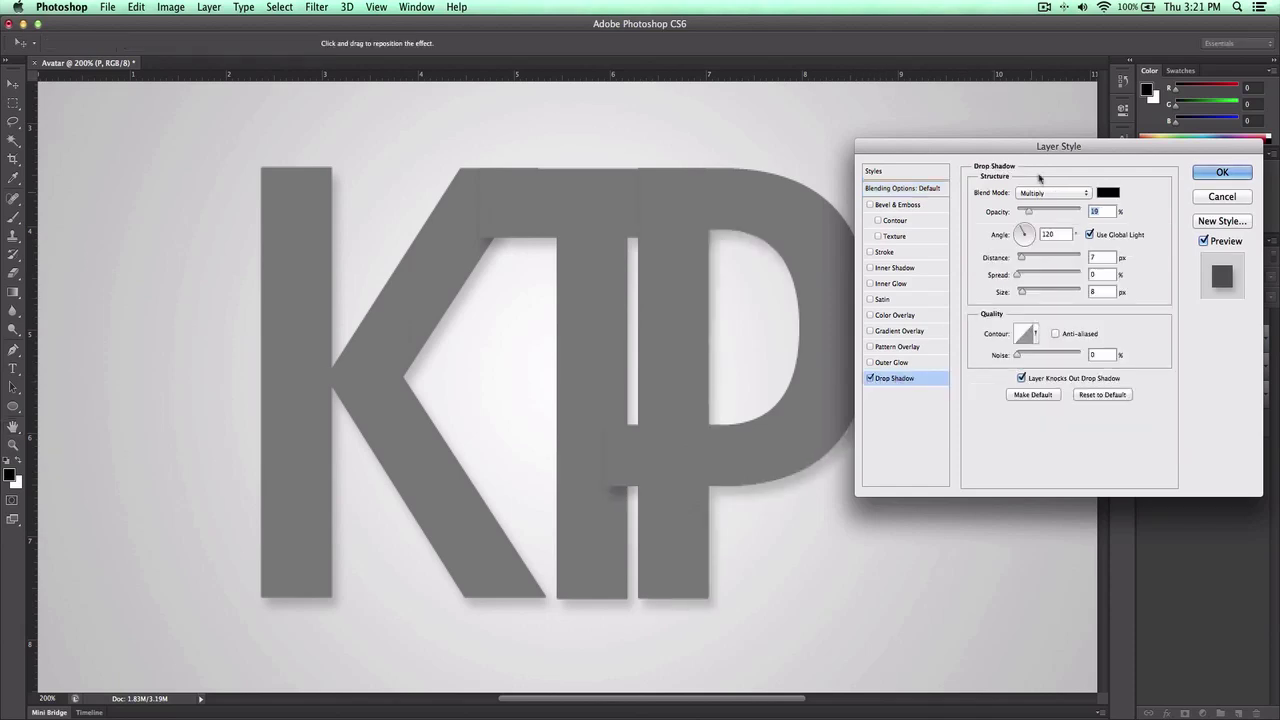
{"action": "left_click", "coordinate": [1018, 236]}
{"action": "left_click", "coordinate": [1034, 235]}
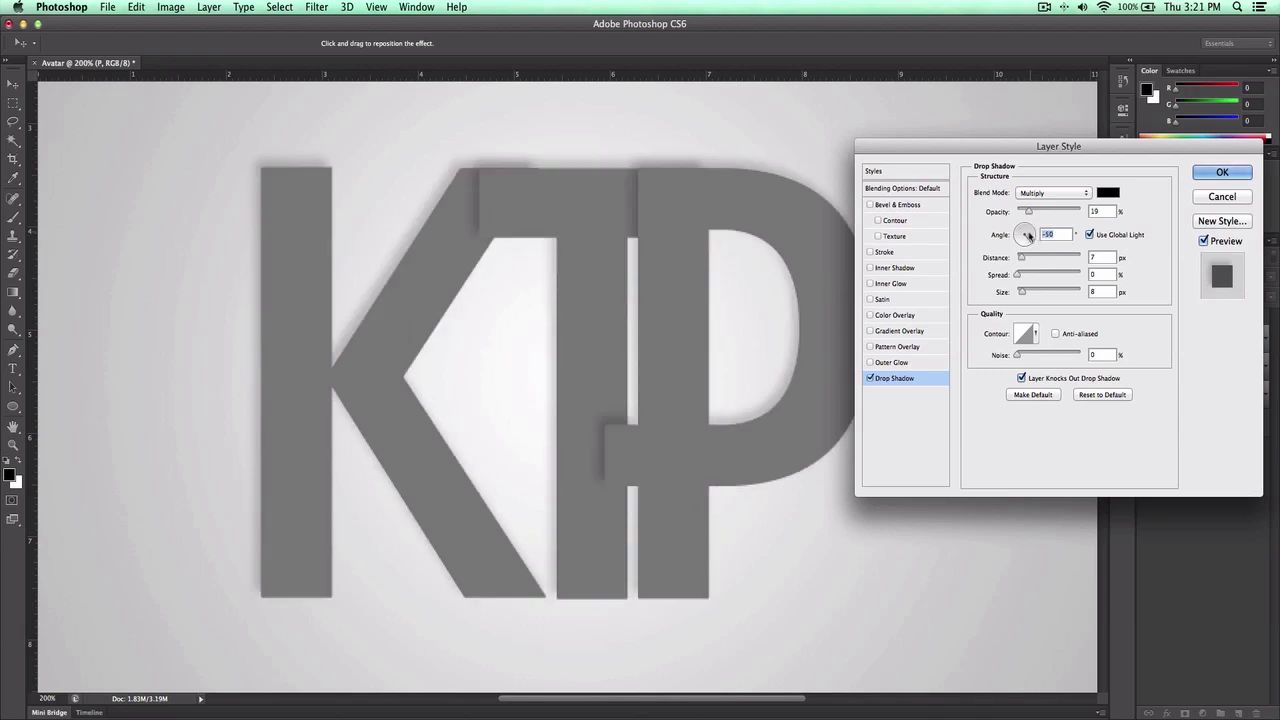
{"action": "left_click", "coordinate": [1021, 227]}
{"action": "left_click", "coordinate": [870, 378]}
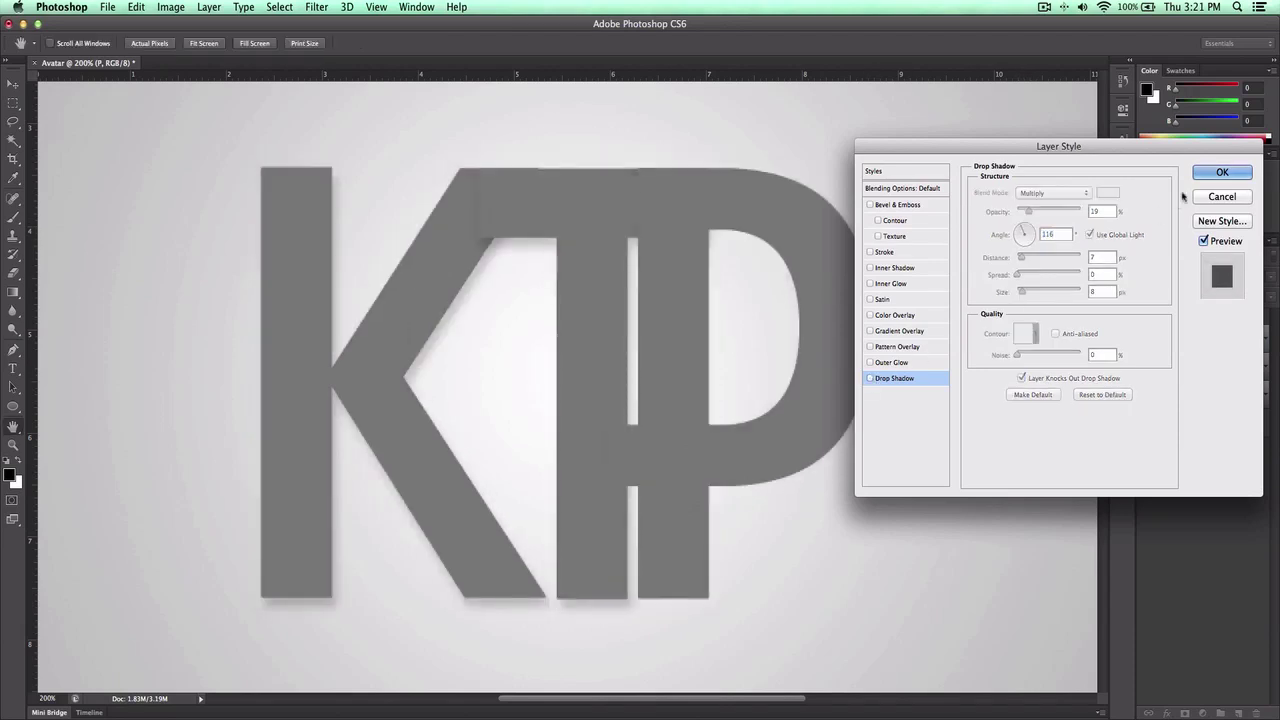
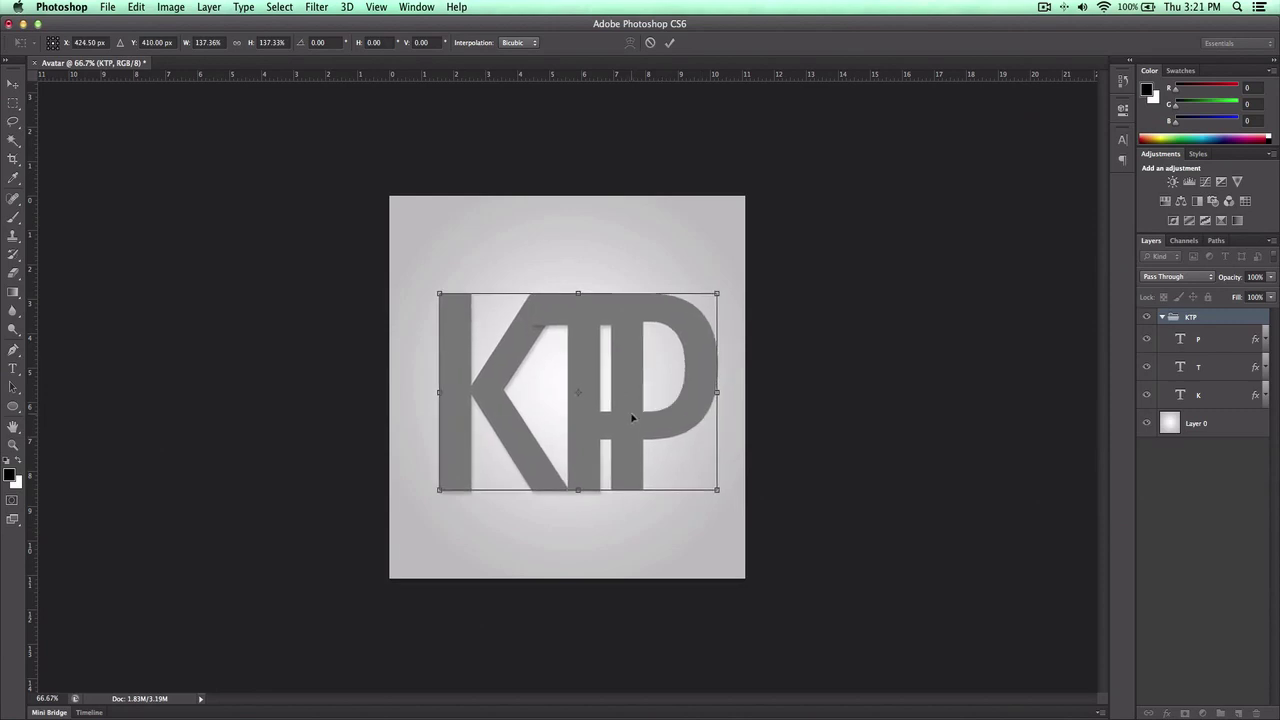
Apply the enlargement of the KTP group at about 137% in width and height.
{"action": "key", "text": "Return"}
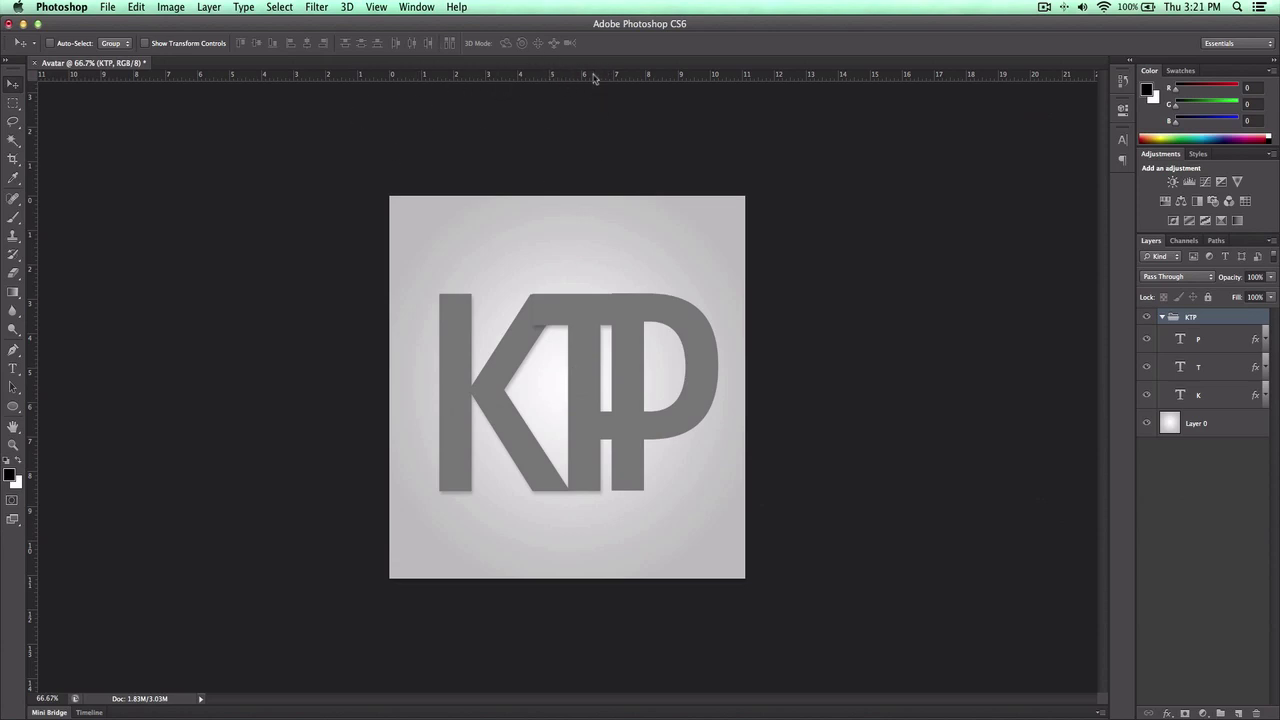
Add a horizontal and a vertical guide through the canvas centre and move the collapsed KTP group slightly up to centre it on them.
{"action": "left_click_drag", "start_coordinate": [600, 76], "coordinate": [603, 386]}
{"action": "left_click_drag", "start_coordinate": [33, 385], "coordinate": [569, 300]}
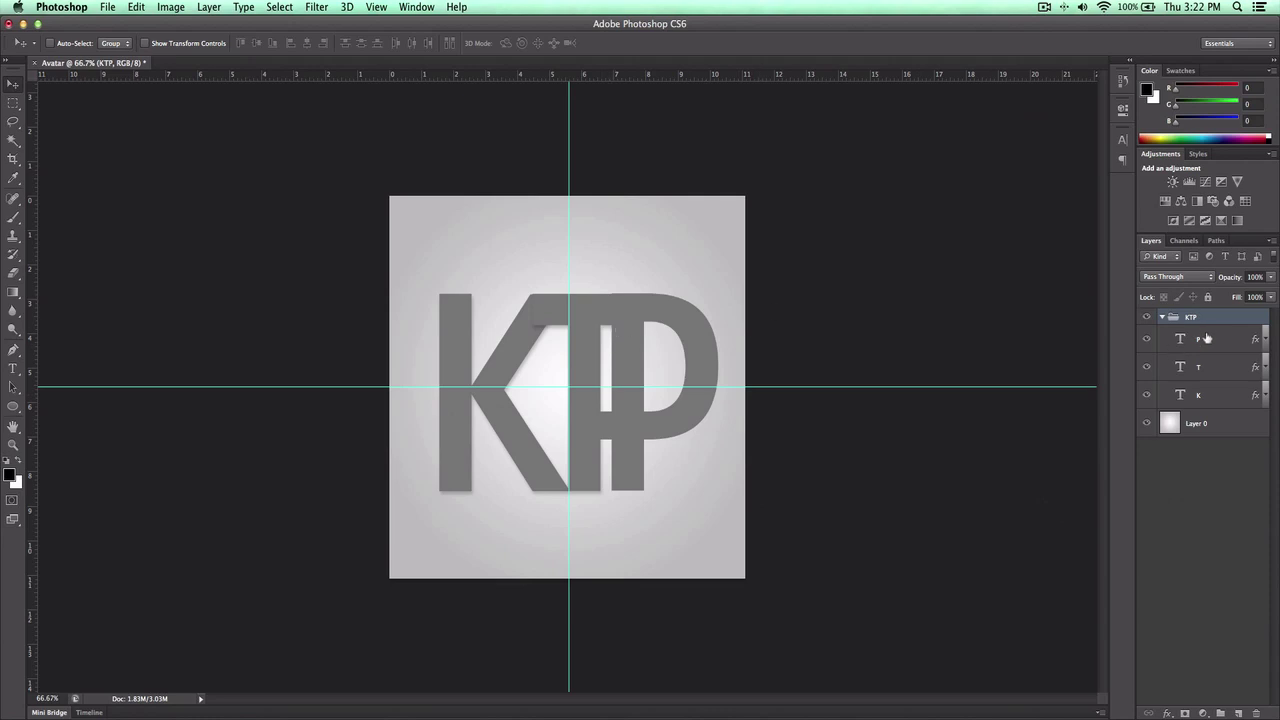
{"action": "left_click", "coordinate": [1164, 317]}
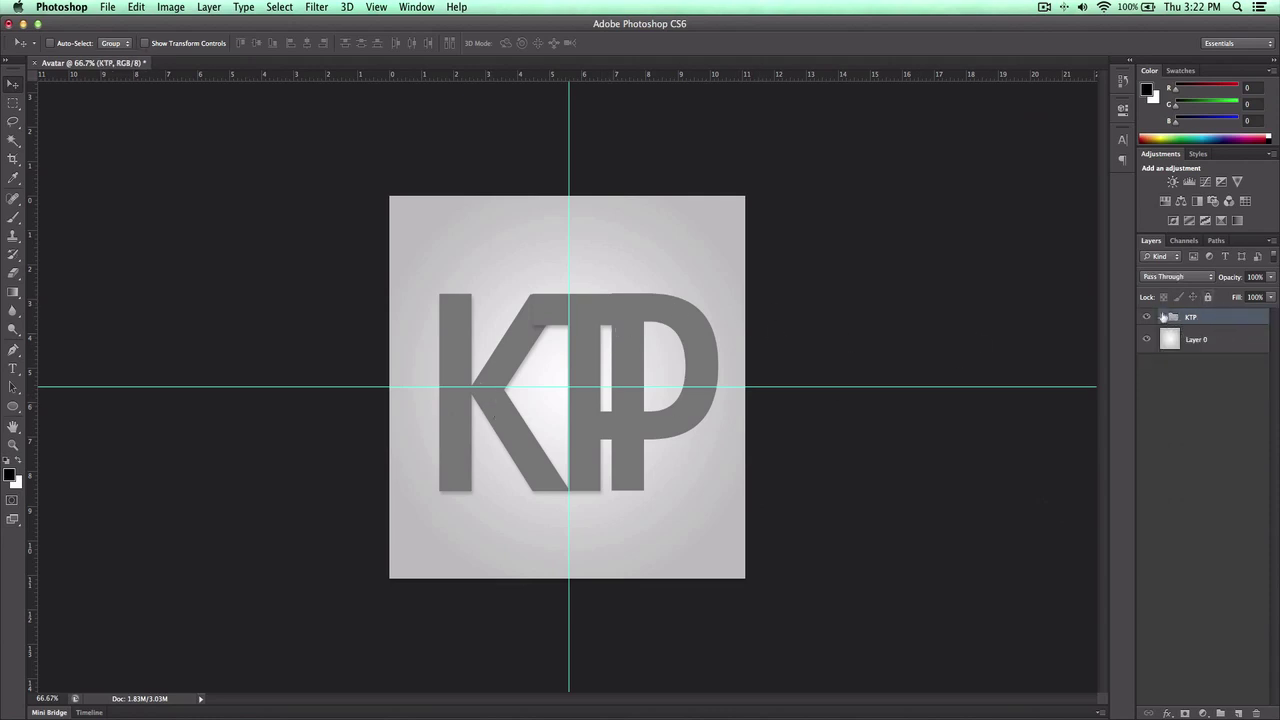
{"action": "mouse_move", "coordinate": [683, 328]}
{"action": "left_mouse_down"}
{"action": "mouse_move", "coordinate": [678, 312]}
{"action": "mouse_move", "coordinate": [684, 338]}
{"action": "left_mouse_up"}
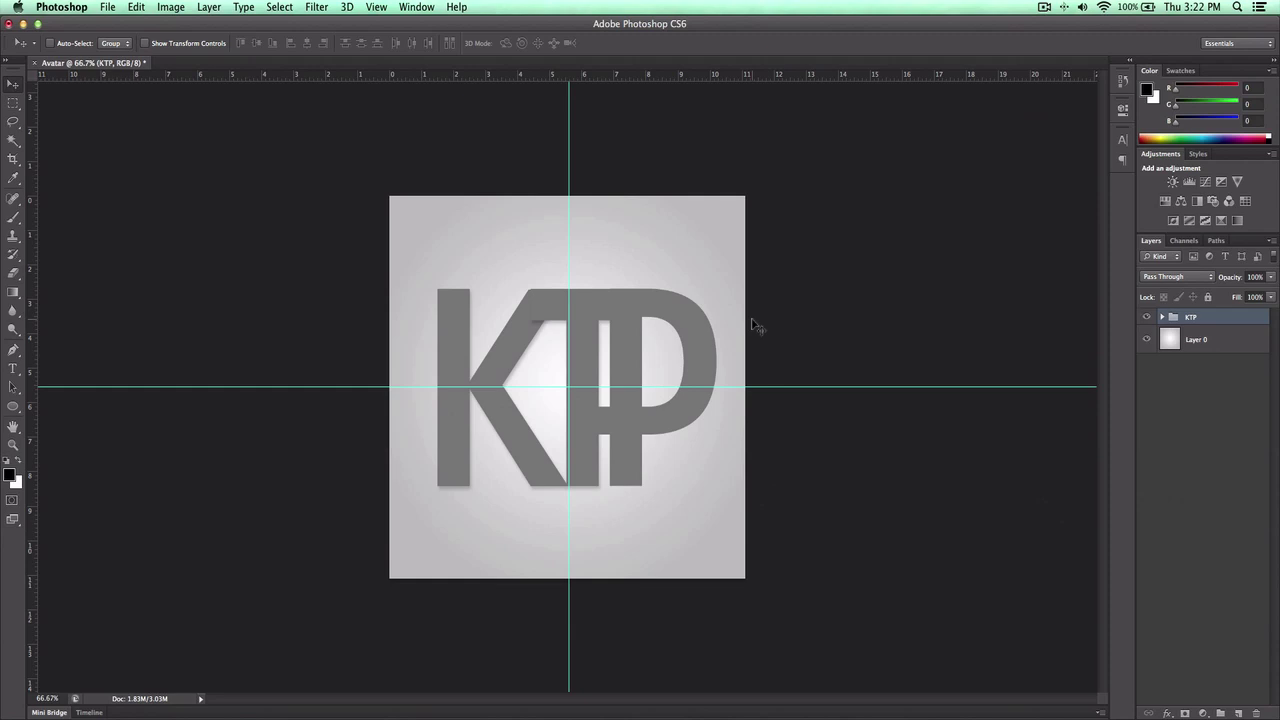
Compare the centred letters with and without the guides, and leave the guides hidden.
{"action": "key", "text": "super+semicolon"}
{"action": "key", "text": "super+semicolon"}
{"action": "key", "text": "super+semicolon"}
{"action": "key", "text": "super+semicolon"}
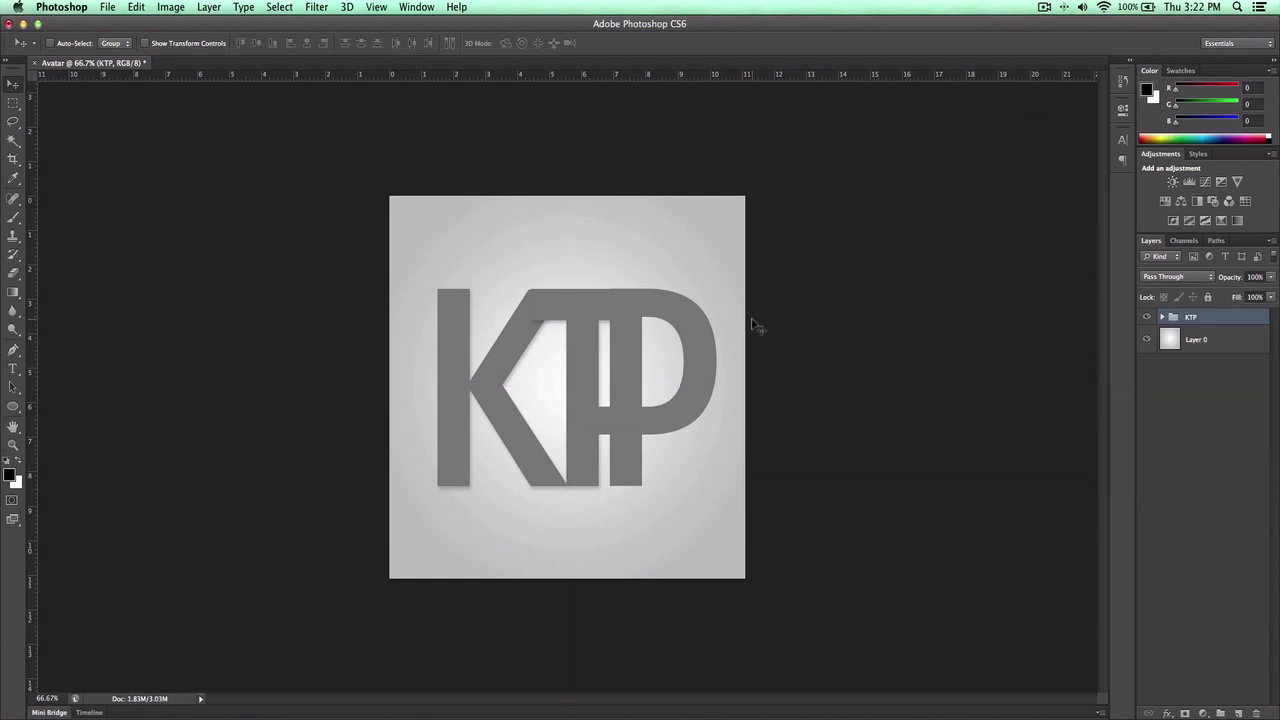
{"action": "key", "text": "super+semicolon"}
{"action": "key", "text": "super+semicolon"}
{"action": "key", "text": "super+semicolon"}
{"action": "key", "text": "super+semicolon"}
{"action": "key", "text": "super+semicolon"}
{"action": "key", "text": "super+semicolon"}
{"action": "left_click", "coordinate": [377, 7]}
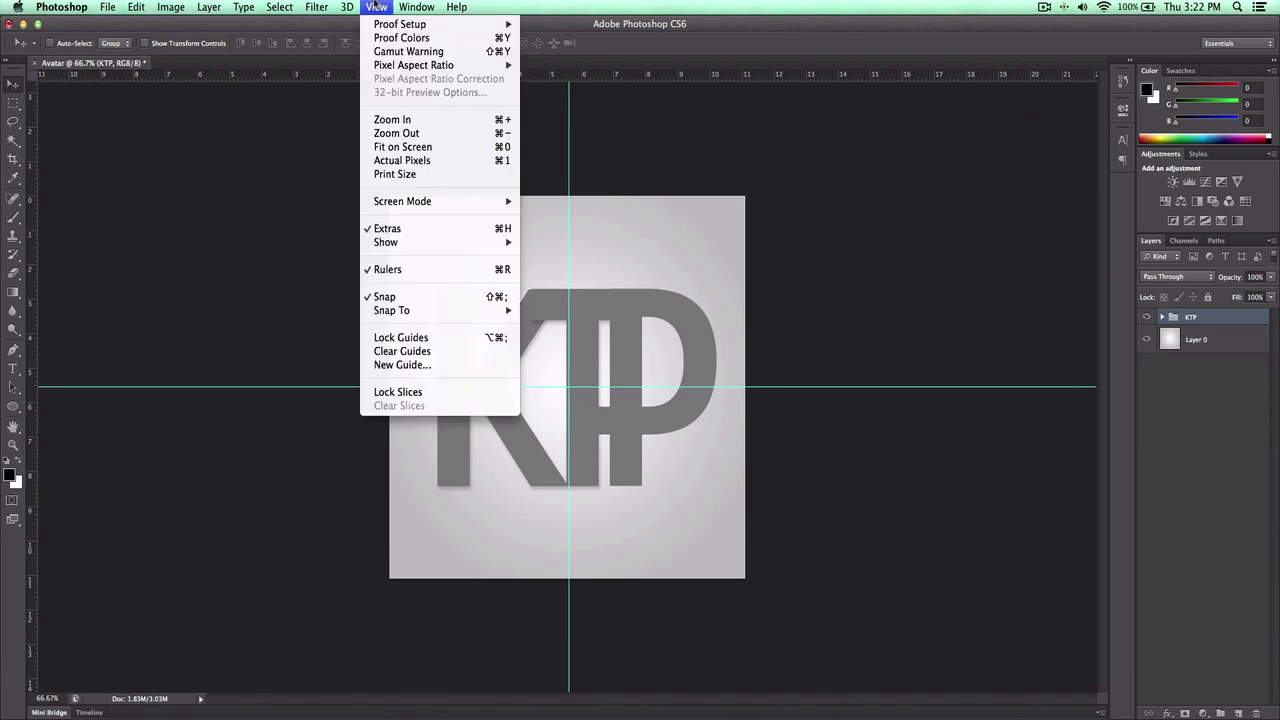
{"action": "mouse_move", "coordinate": [515, 244]}
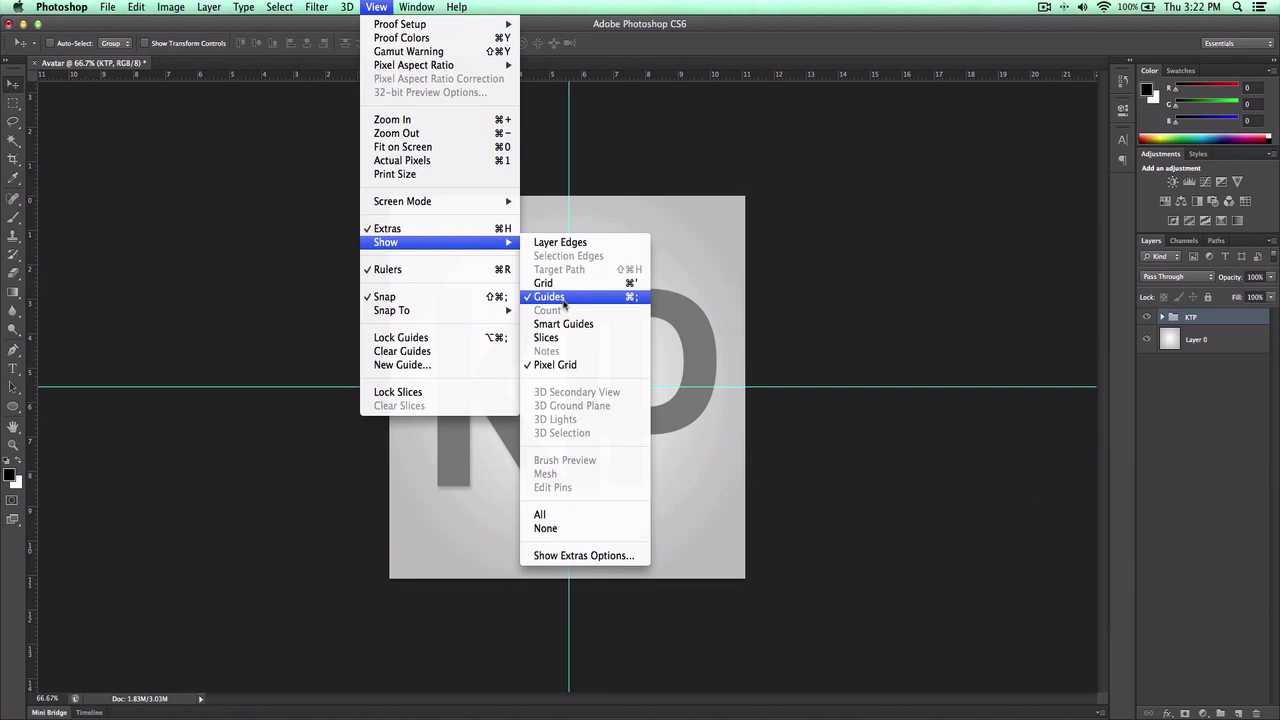
{"action": "left_click", "coordinate": [565, 300]}
Examine the avatar at zoom levels between 50% and 100% and look at the letter layers inside the KTP group.
{"action": "key", "text": "super+minus"}
{"action": "key", "text": "super+minus"}
{"action": "key", "text": "super+minus"}
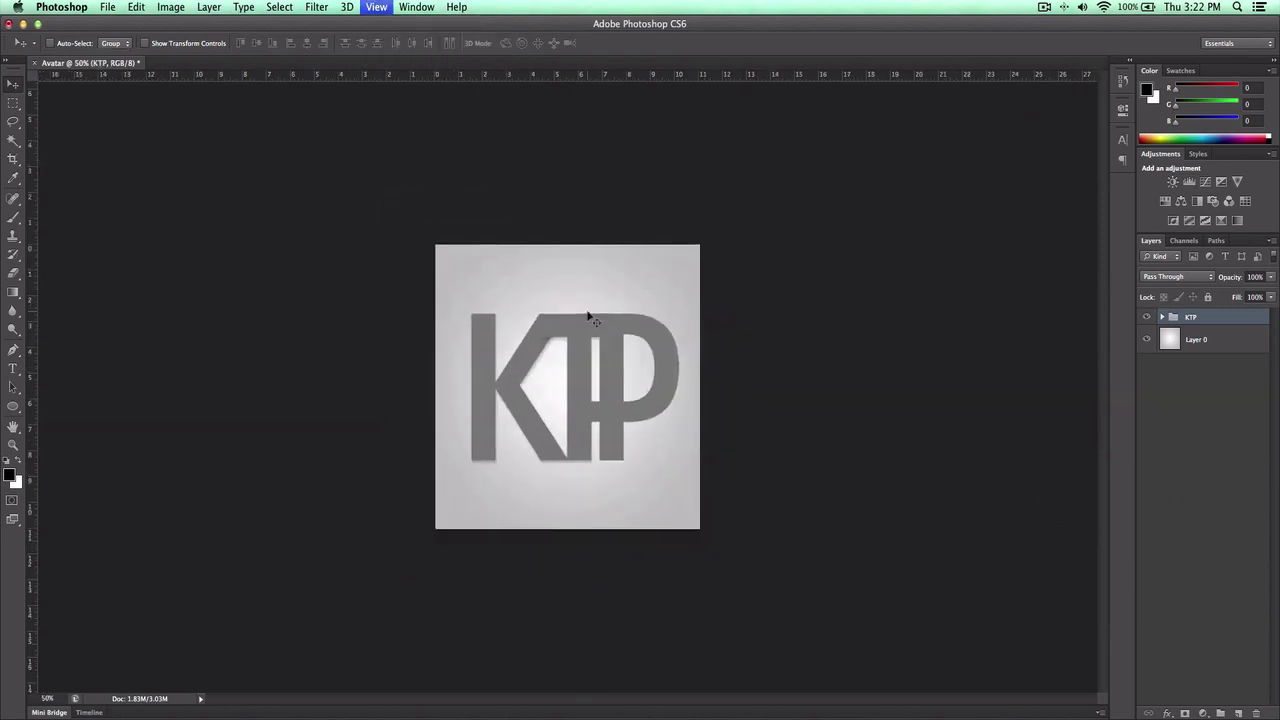
{"action": "key", "text": "super+plus"}
{"action": "key", "text": "super+plus"}
{"action": "key", "text": "super+plus"}
{"action": "key", "text": "super+plus"}
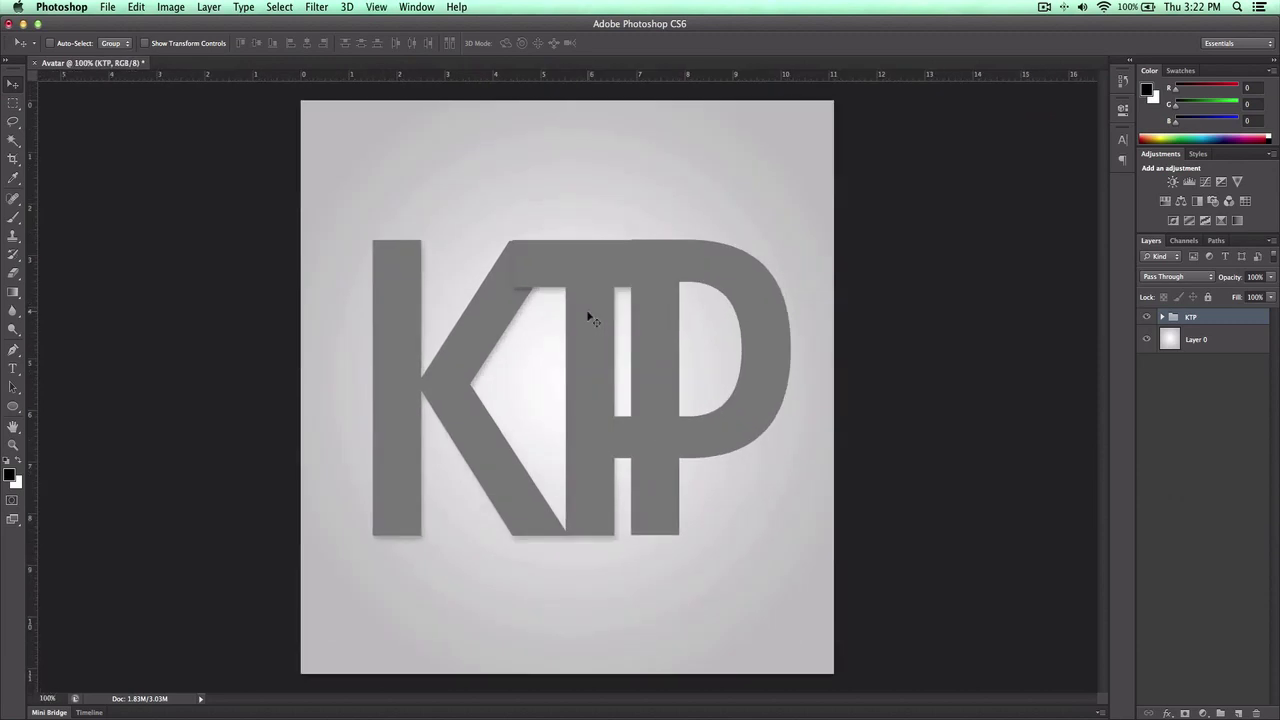
{"action": "key", "text": "super+minus"}
{"action": "key", "text": "super+minus"}
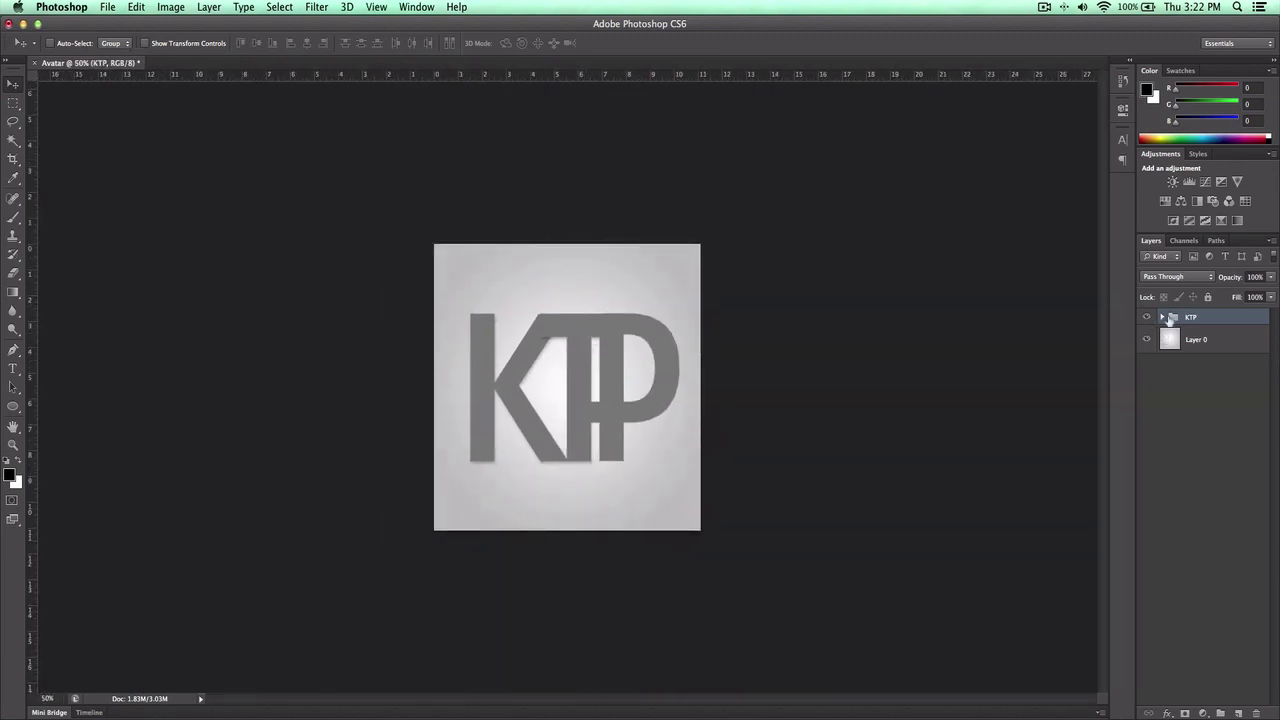
{"action": "left_click", "coordinate": [1163, 317]}
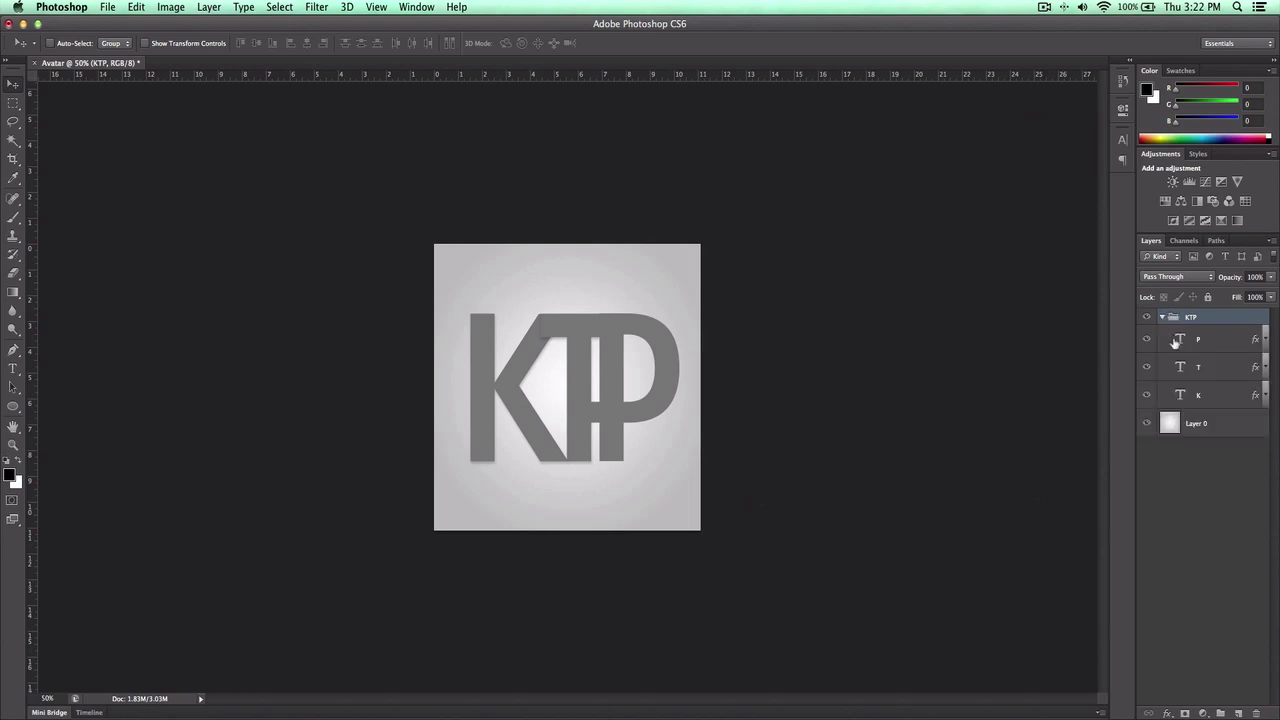
{"action": "left_click", "coordinate": [1217, 372]}
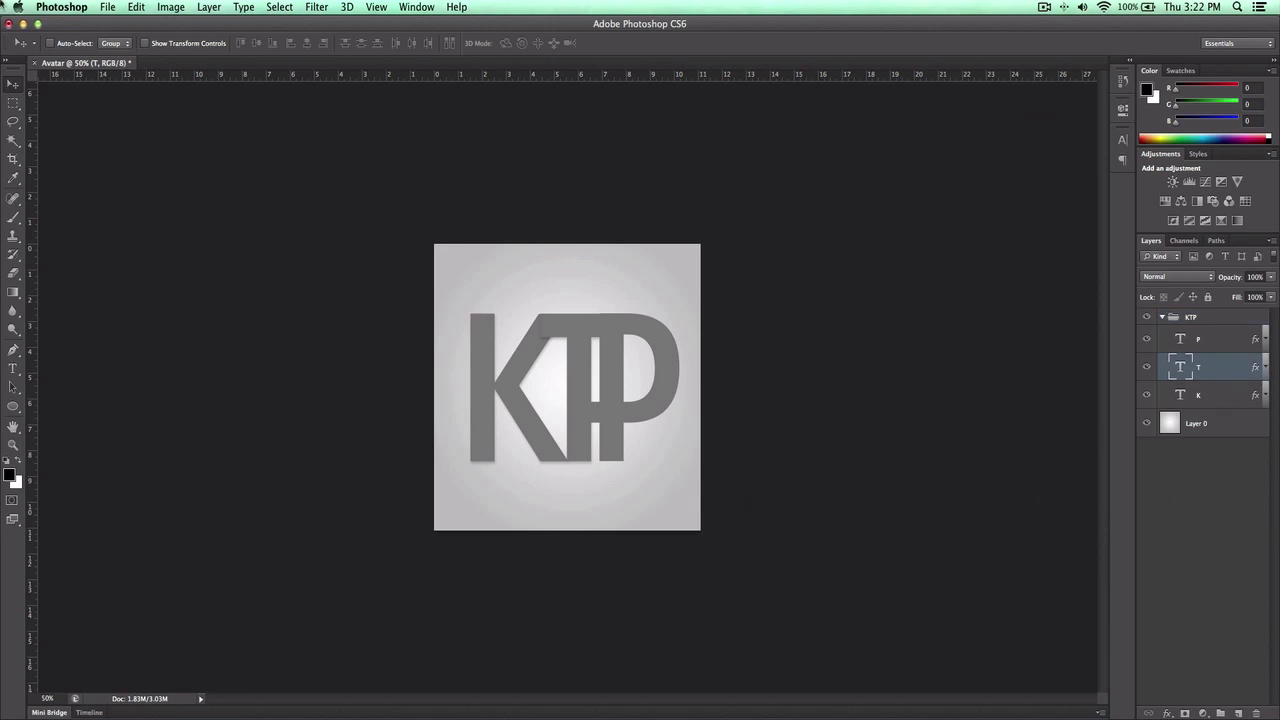
Open avatar tuts.psd from the PSD Templates folder in Pictures.
{"action": "left_click", "coordinate": [108, 8]}
{"action": "left_click", "coordinate": [130, 37]}
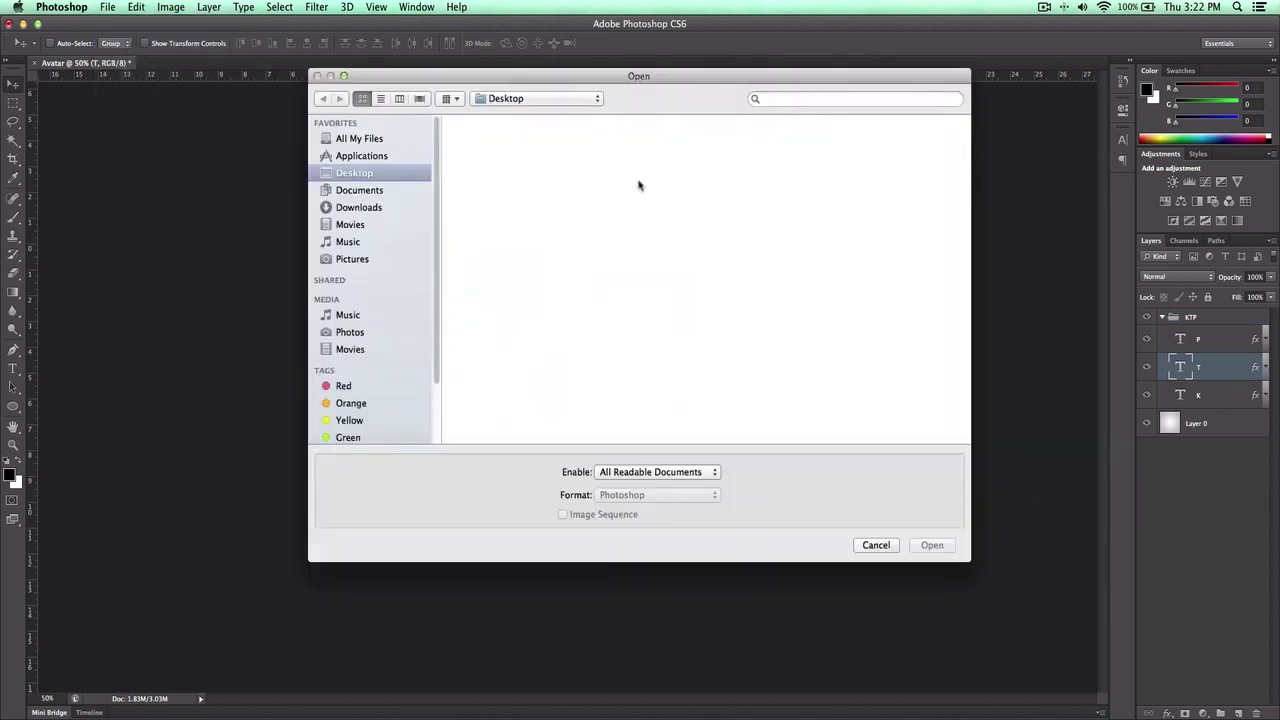
{"action": "left_click", "coordinate": [395, 259]}
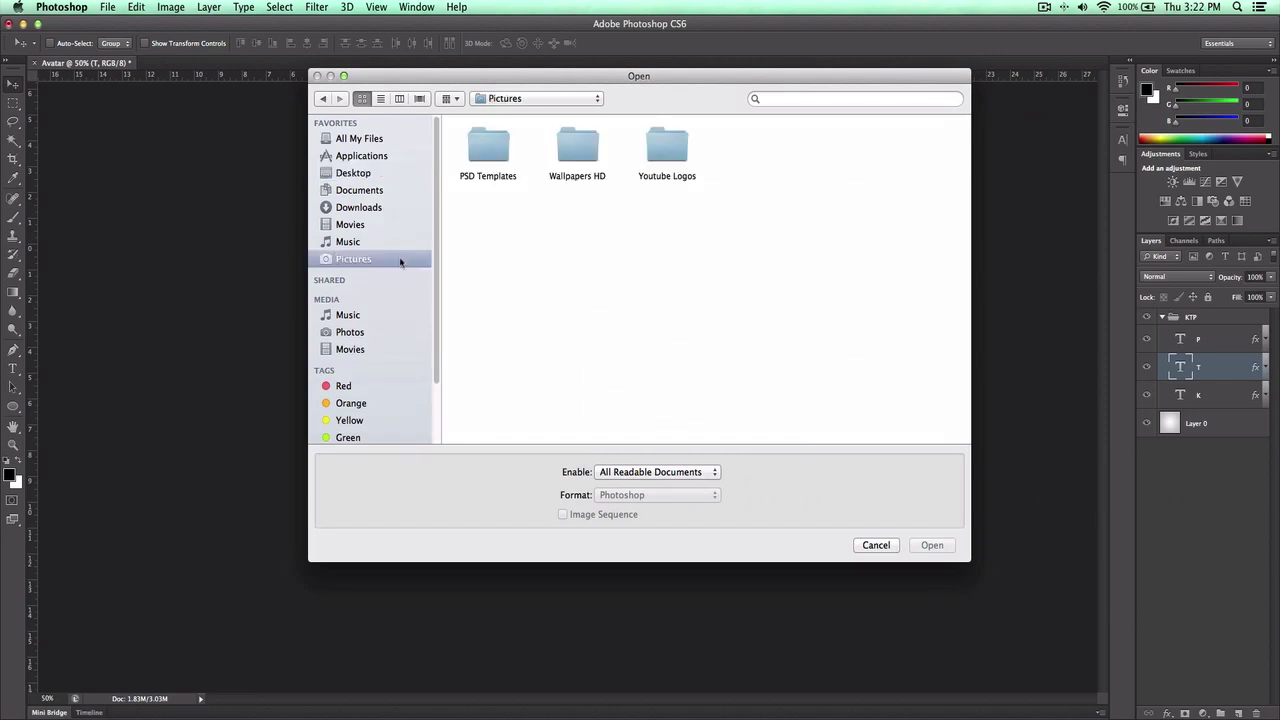
{"action": "double_click", "coordinate": [490, 161]}
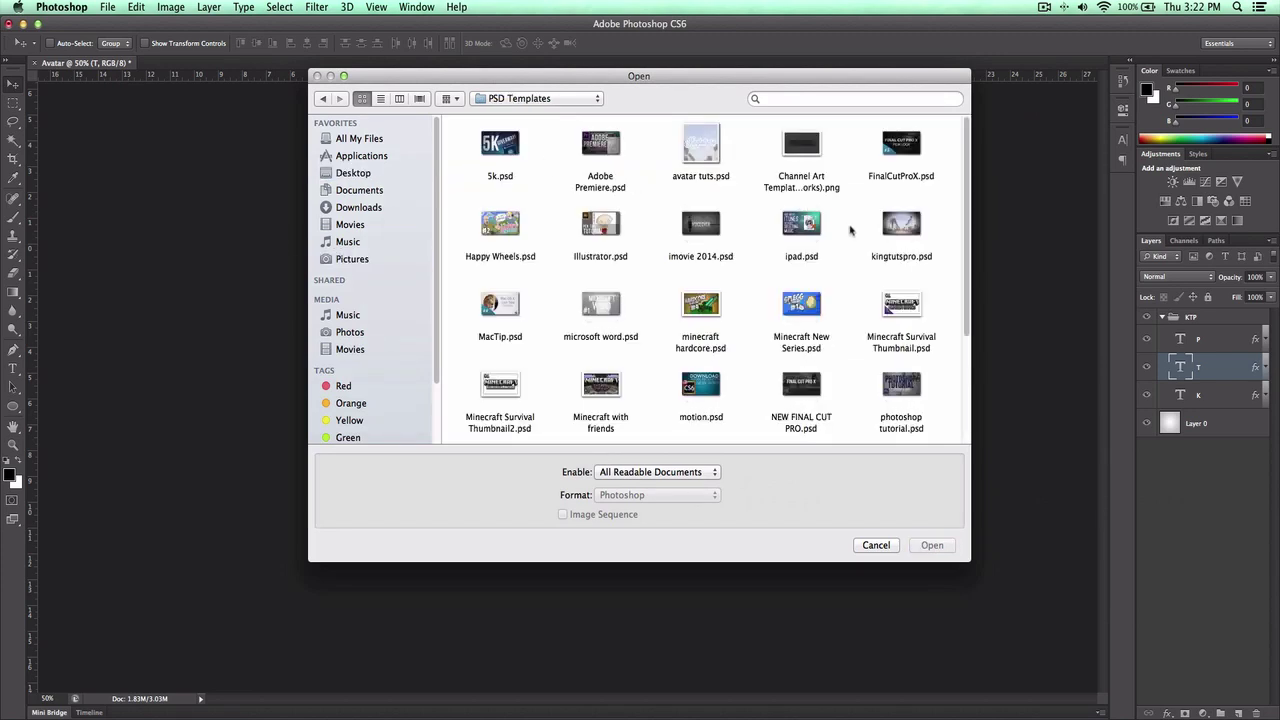
{"action": "scroll", "coordinate": [909, 271], "scroll_direction": "down", "scroll_amount": 2}
{"action": "scroll", "coordinate": [800, 220], "scroll_direction": "up", "scroll_amount": 2}
{"action": "left_click", "coordinate": [713, 160]}
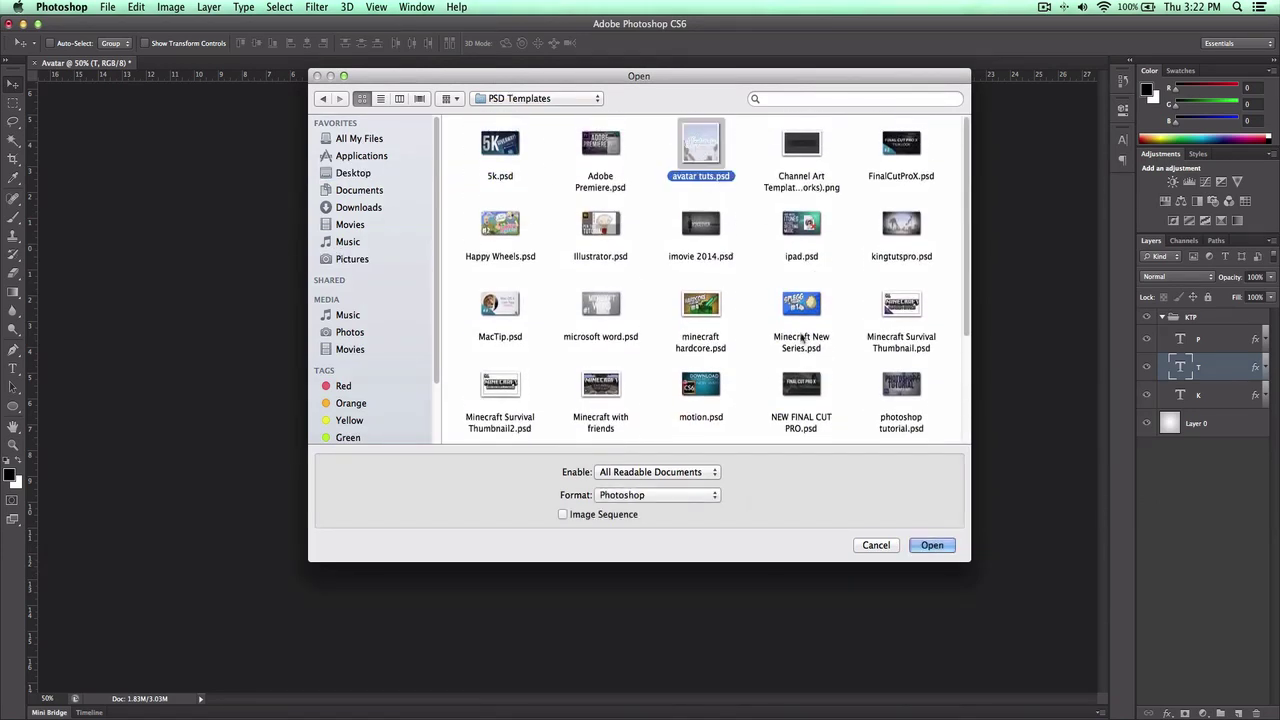
{"action": "left_click", "coordinate": [932, 545]}
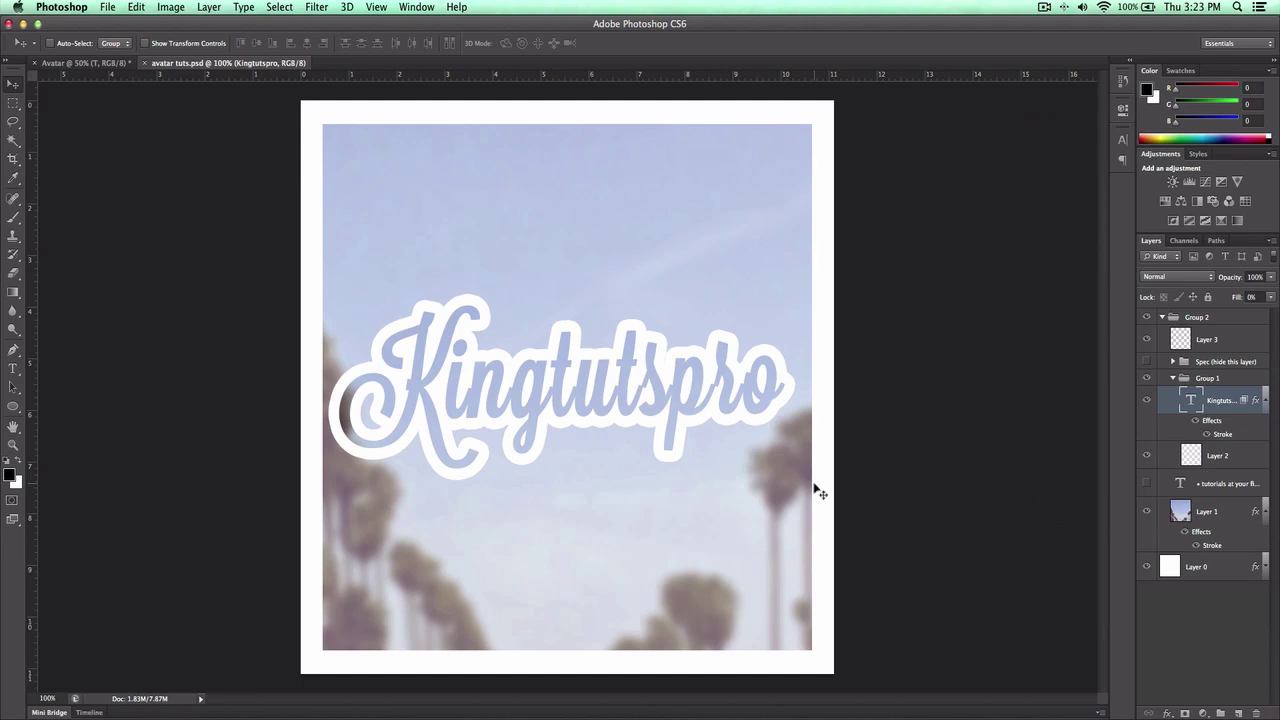
Compare the KTP avatar with the avatar tuts.psd design by alternating between the two documents.
{"action": "left_click", "coordinate": [114, 64]}
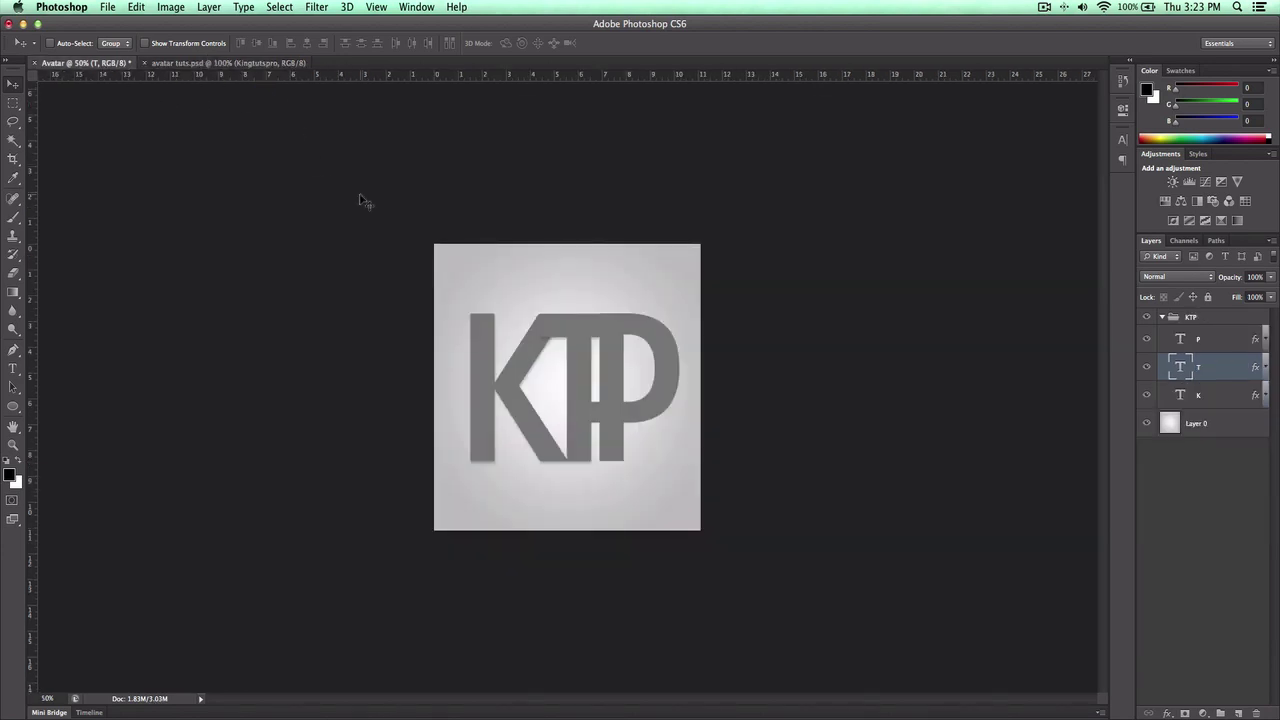
{"action": "key", "text": "super+plus"}
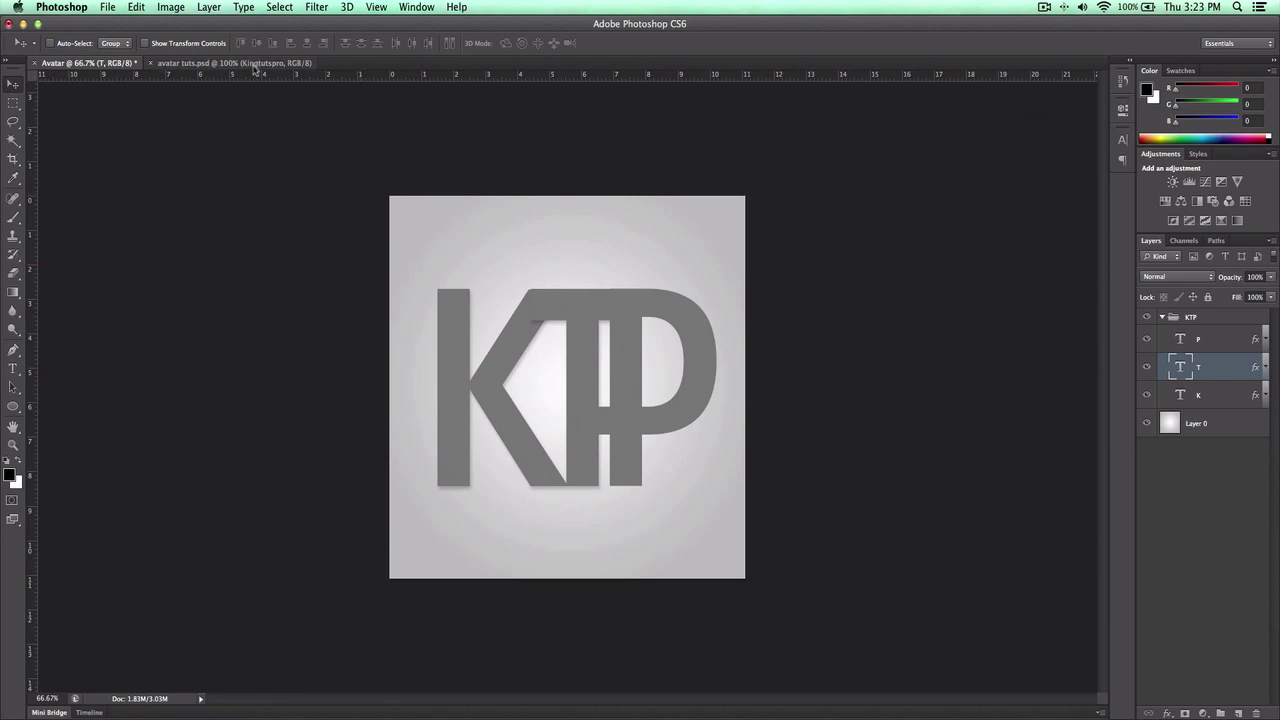
{"action": "left_click", "coordinate": [255, 65]}
{"action": "left_click", "coordinate": [115, 63]}
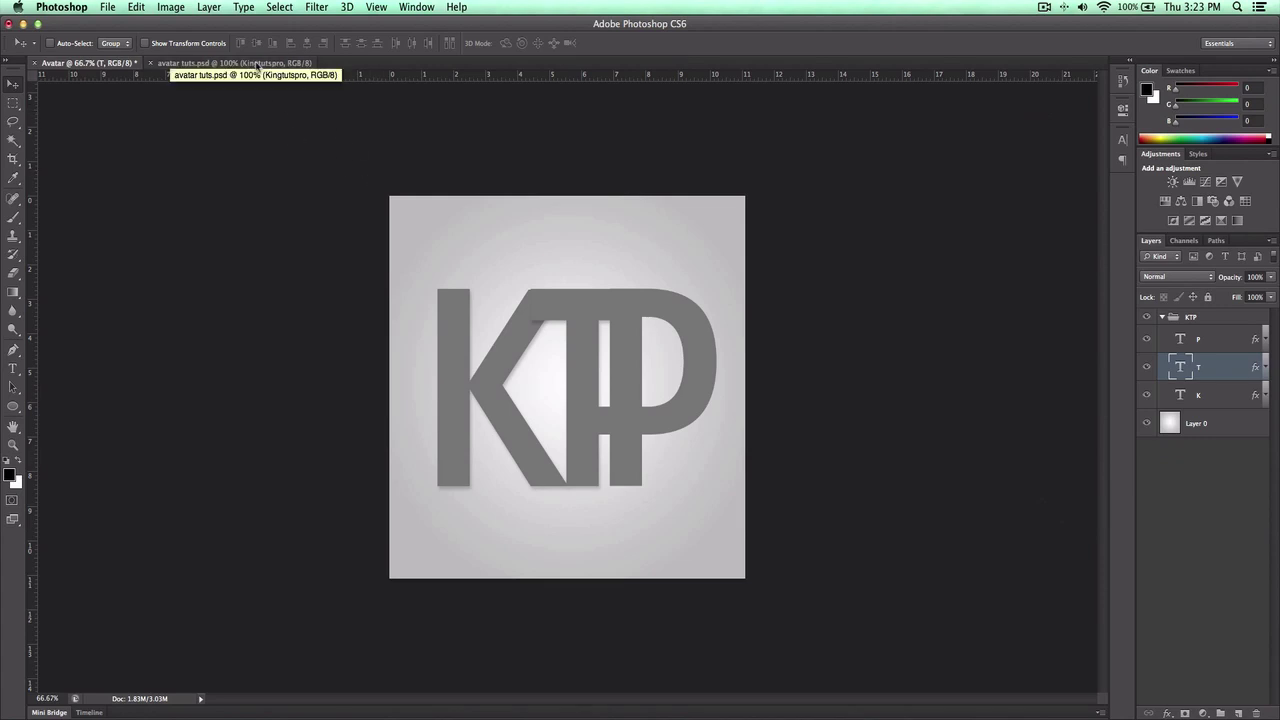
{"action": "left_click", "coordinate": [257, 64]}
{"action": "left_click", "coordinate": [115, 64]}
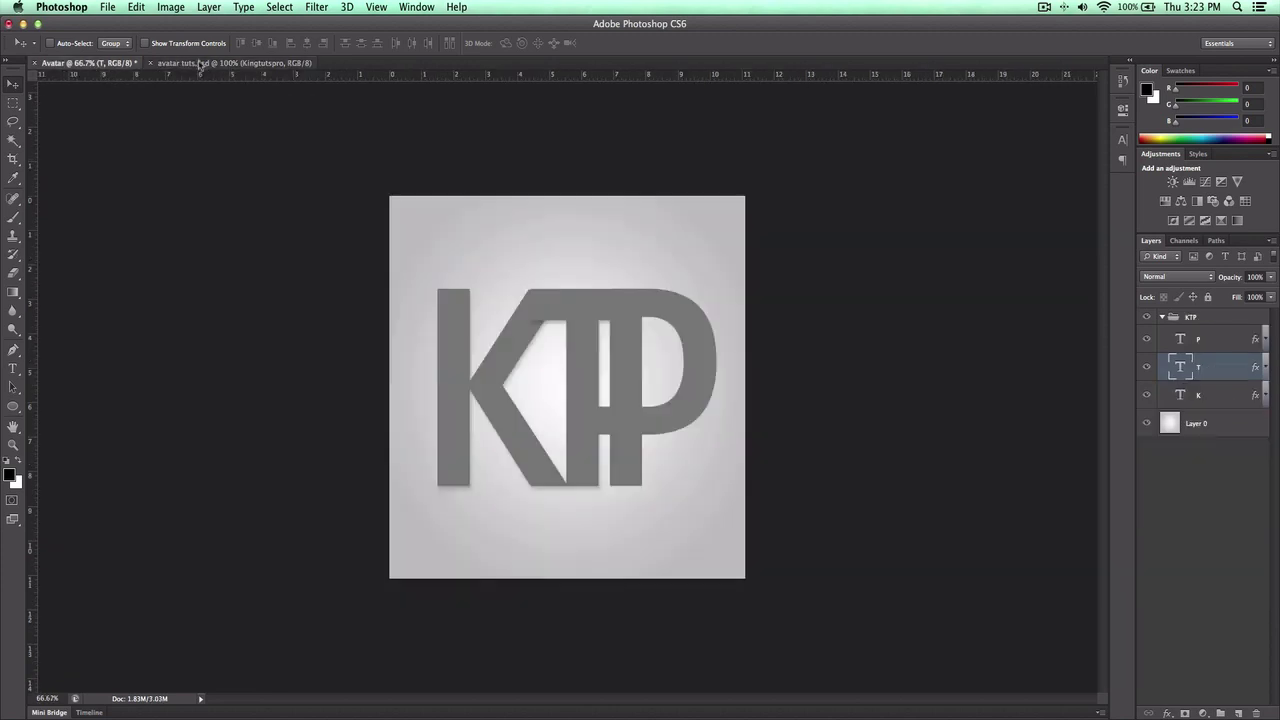
{"action": "left_click", "coordinate": [230, 63]}
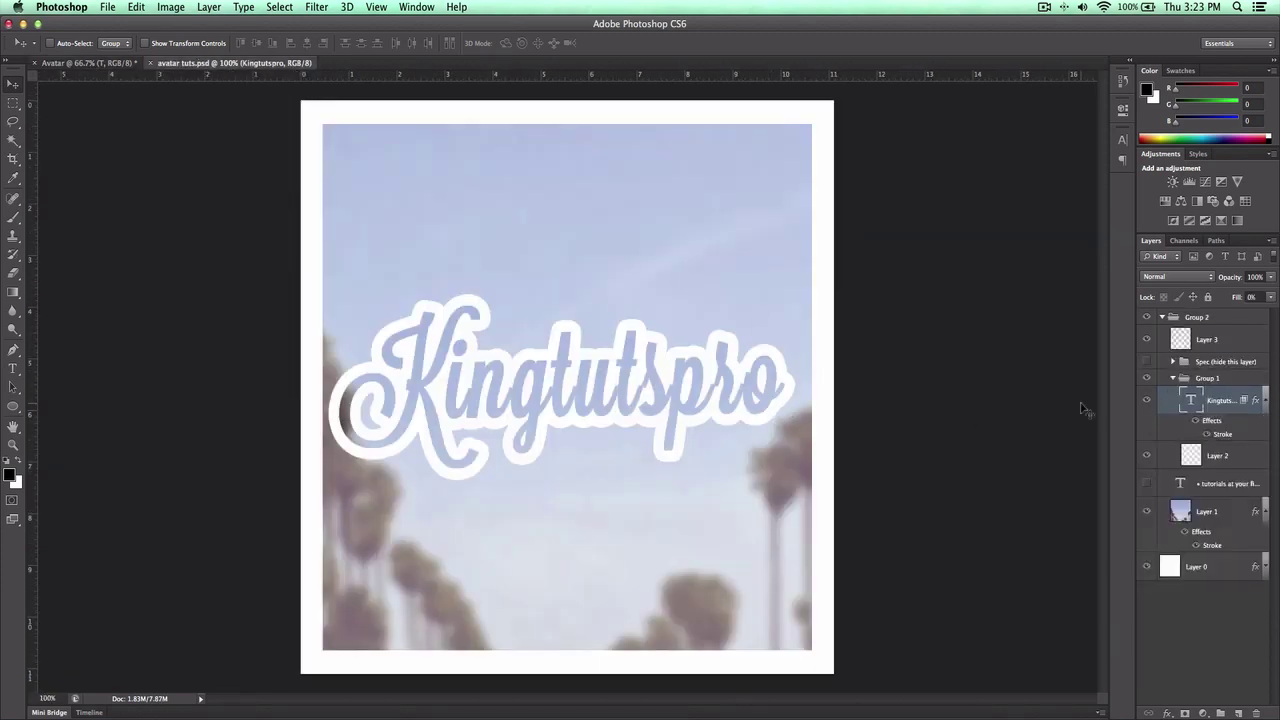
Compare the avatar tuts.psd design with and without its Layer 1 sky and palm tree background.
{"action": "key", "text": "super+minus"}
{"action": "key", "text": "super+equal"}
{"action": "left_click", "coordinate": [1206, 511]}
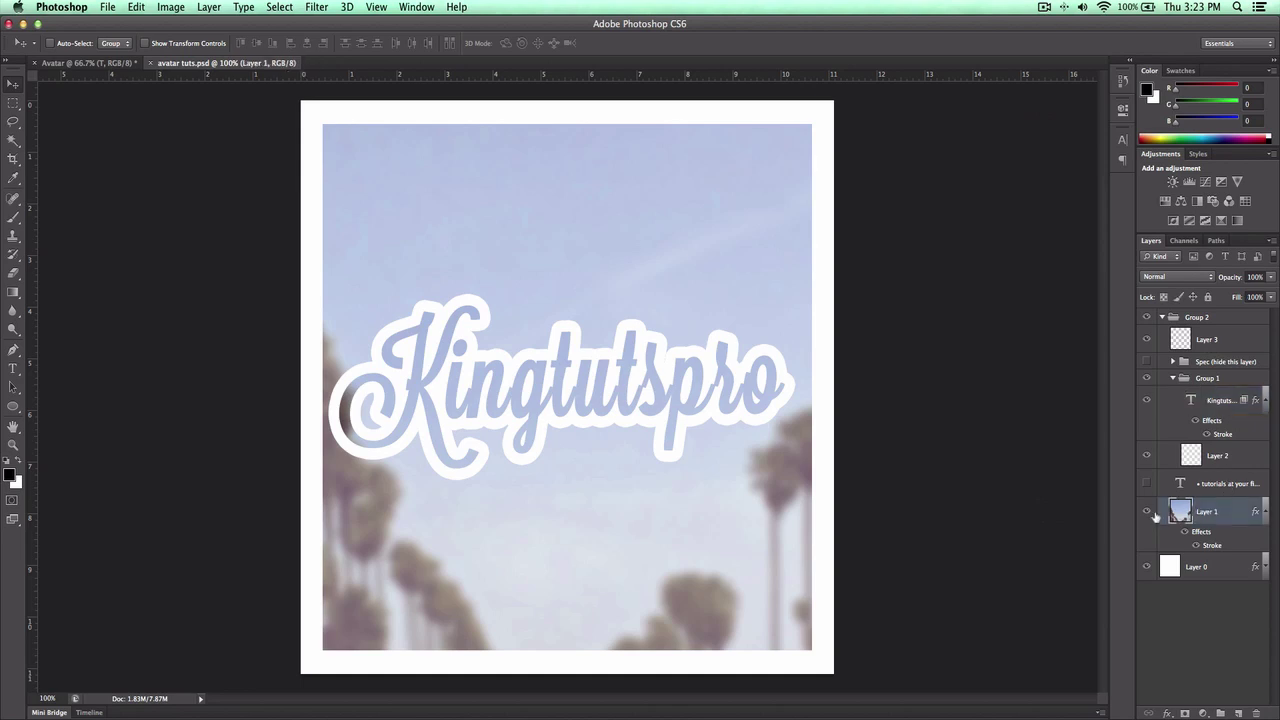
{"action": "left_click", "coordinate": [1147, 511]}
{"action": "left_click", "coordinate": [1147, 511]}
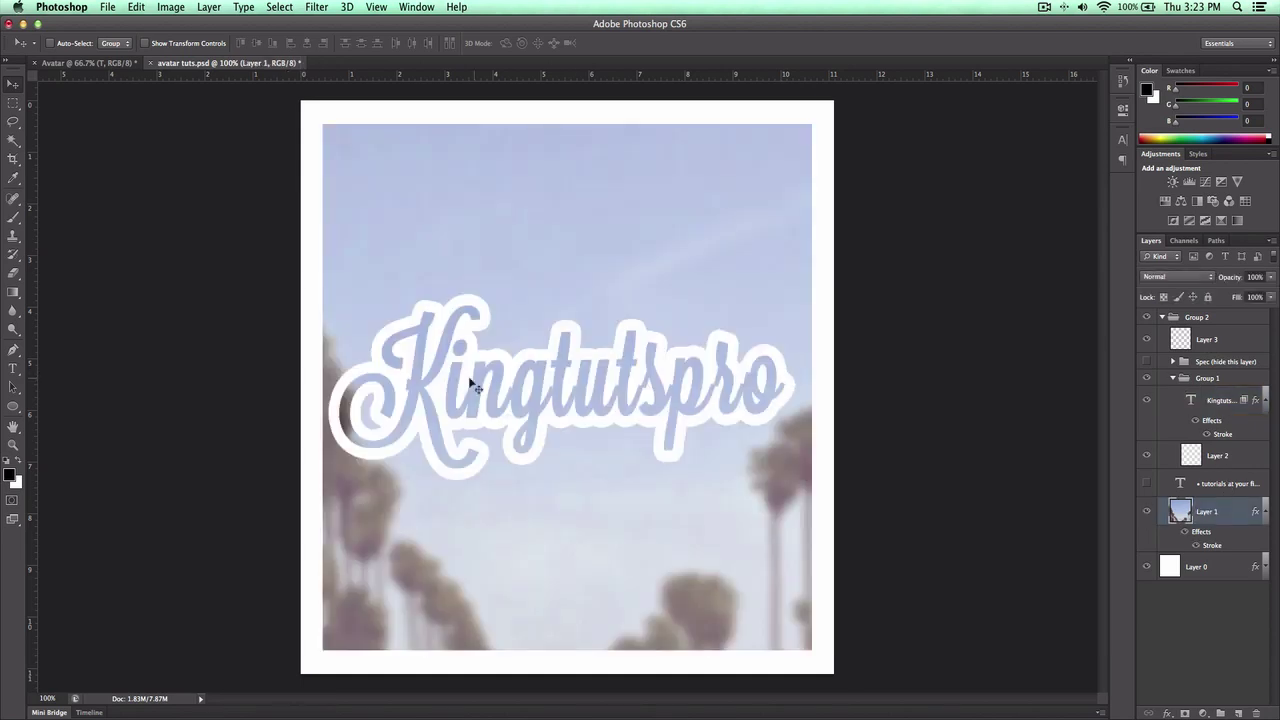